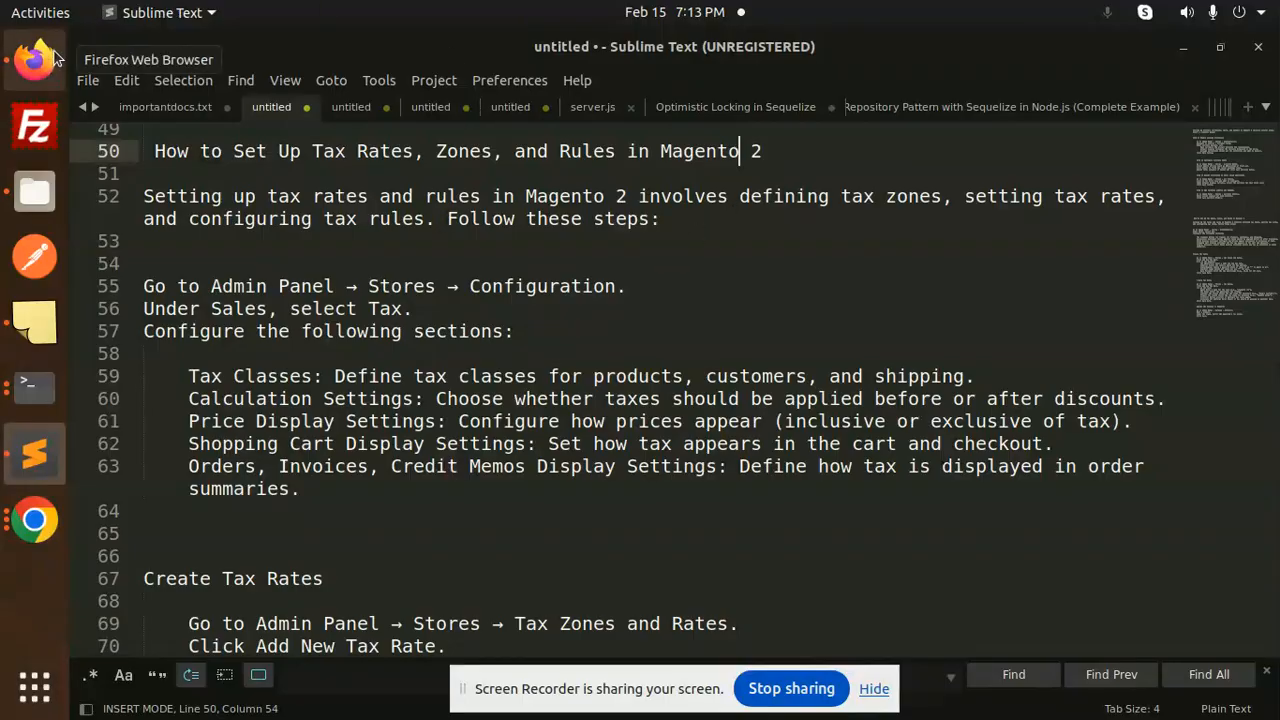
# - In Firefox, go from the Magento storefront home page to the 'test' category
pyautogui.click(35, 60)
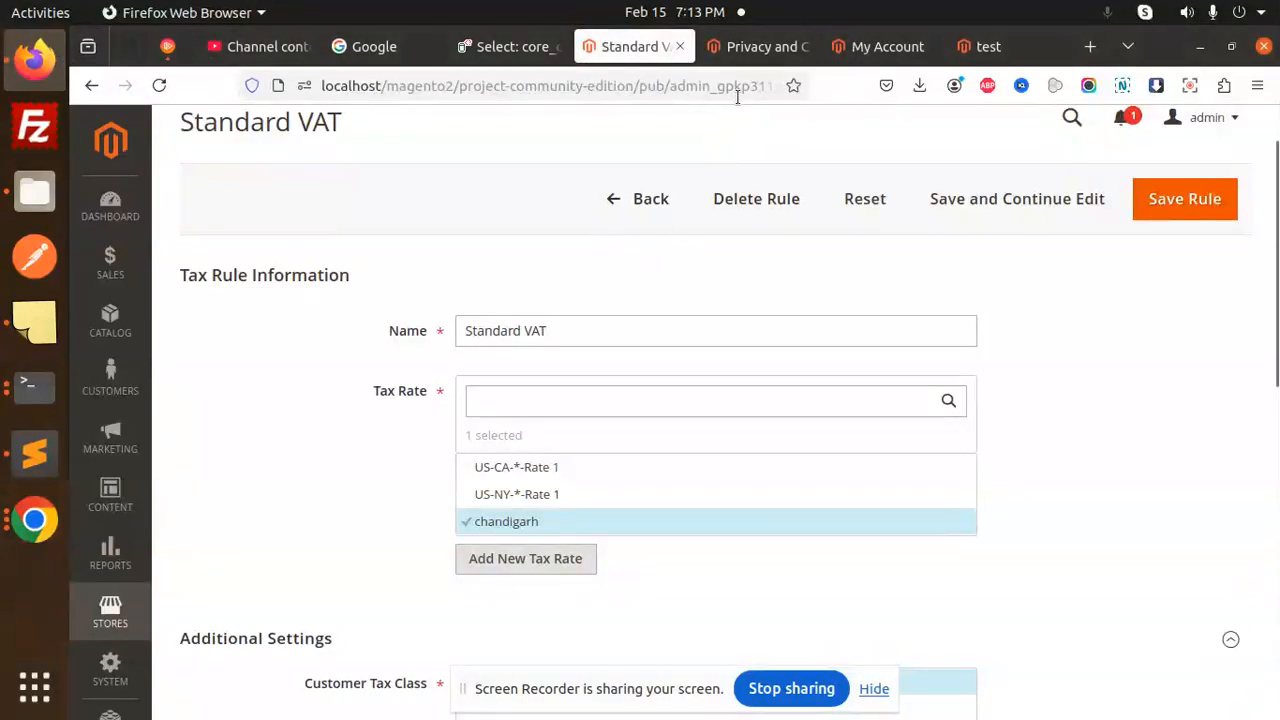
pyautogui.click(868, 47)
pyautogui.click(208, 190)
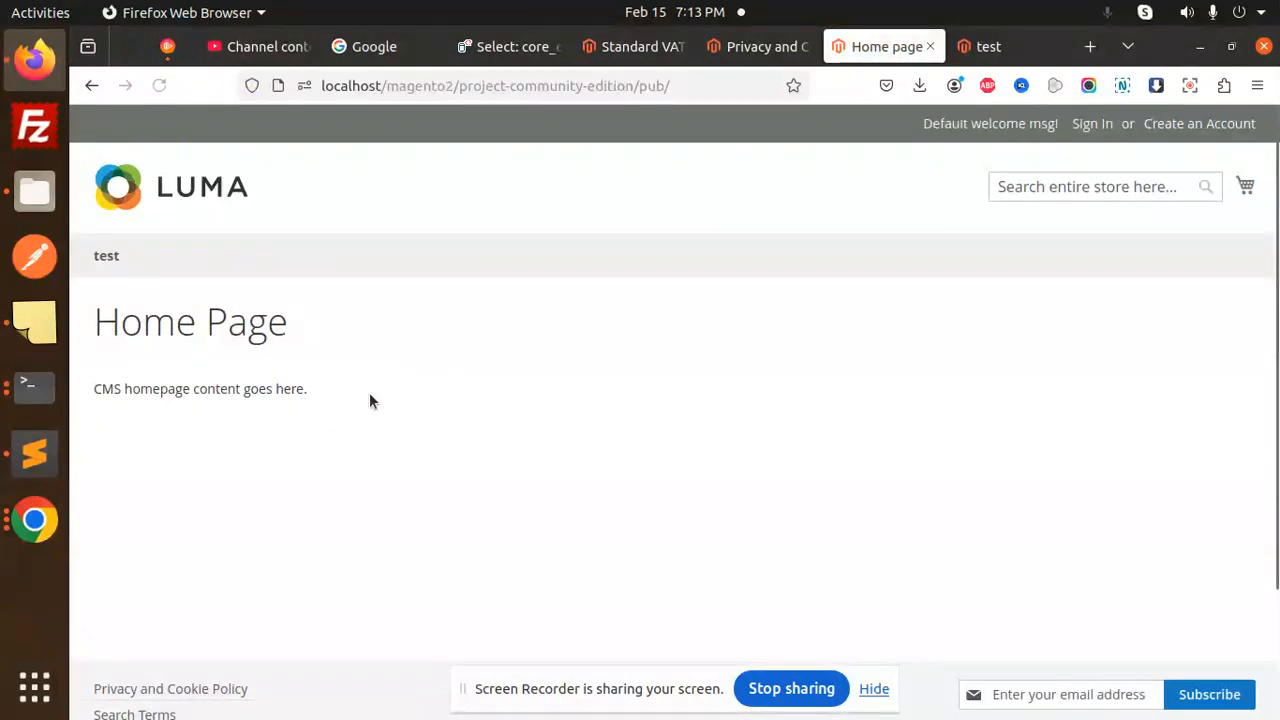
pyautogui.click(106, 255)
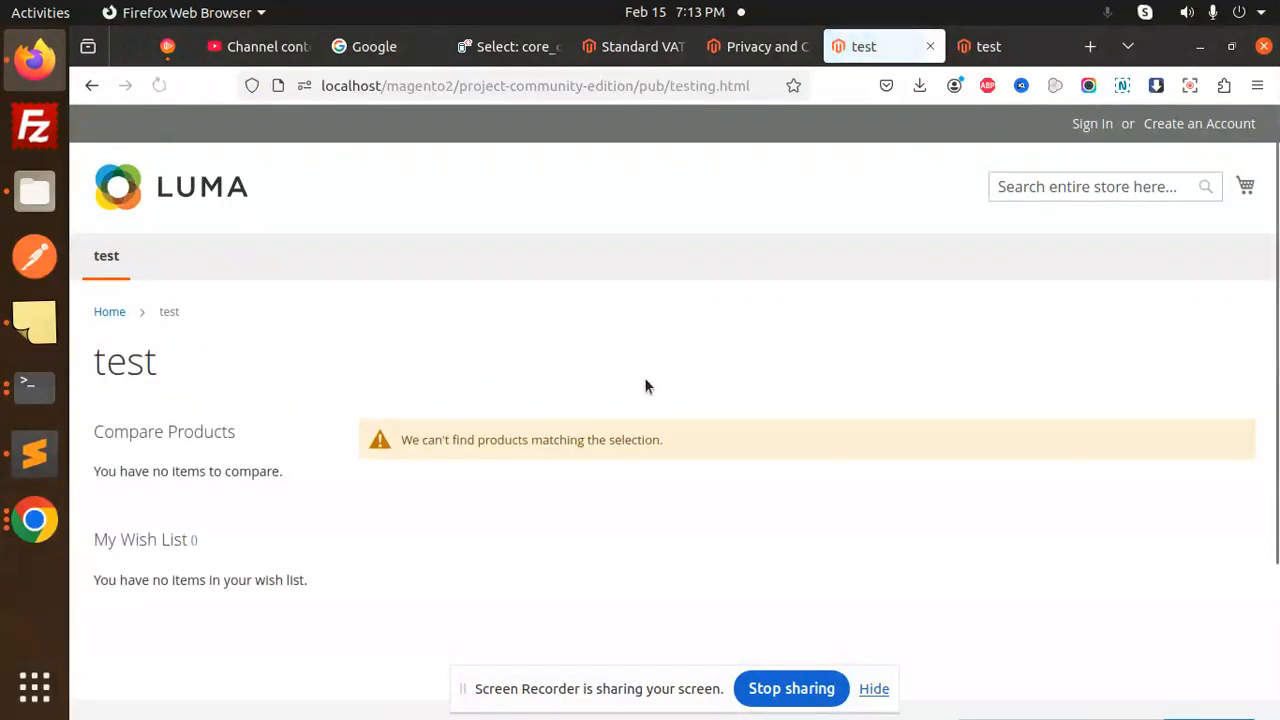
# - Check the test category page and its message that no products match the selection
pyautogui.scroll(-2, 588, 431)
pyautogui.scroll(2, 595, 410)
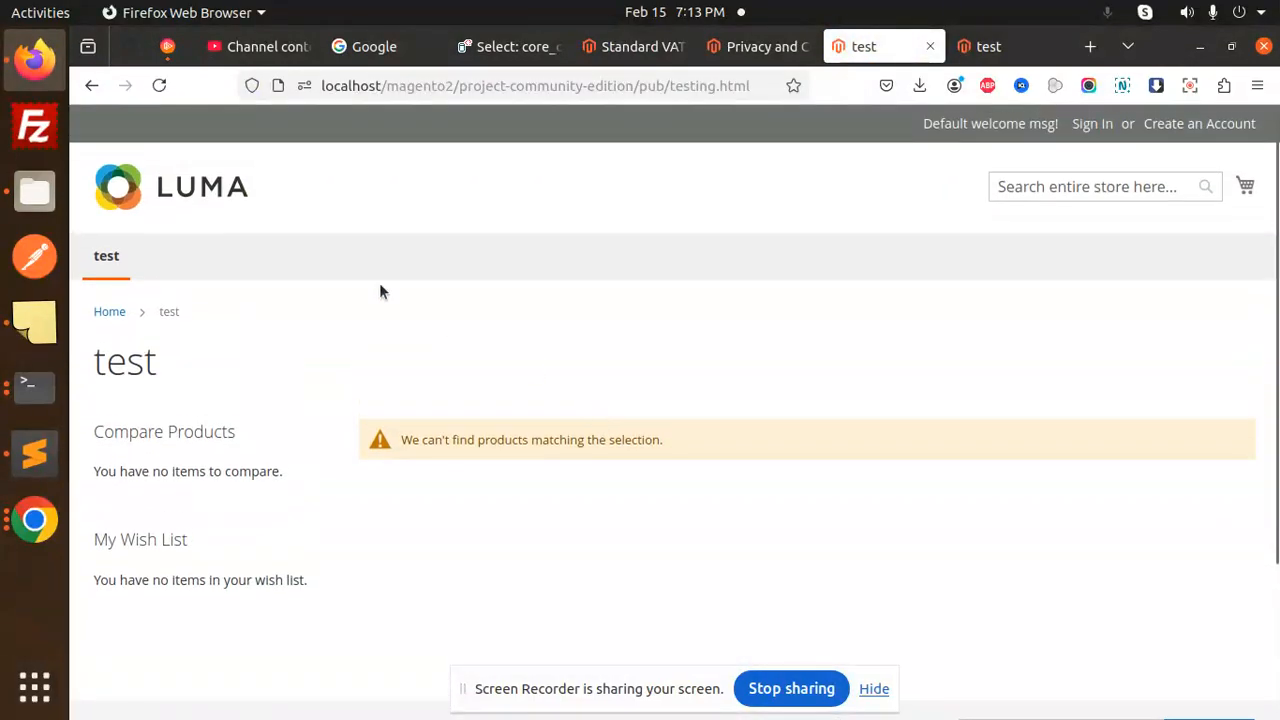
pyautogui.tripleClick(426, 437)
pyautogui.click(602, 465)
# - Start Elasticsearch with 'sudo service elasticsearch start', entering the sudo password
pyautogui.click(37, 393)
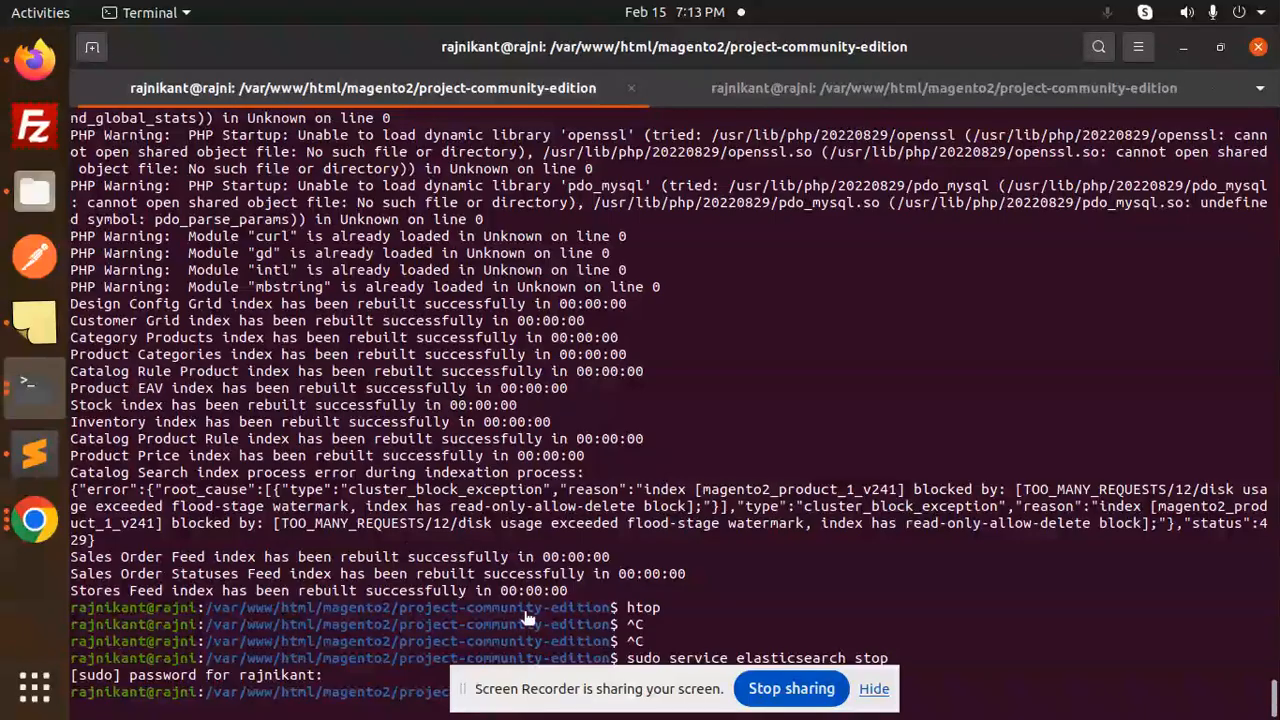
pyautogui.moveTo(526, 686); pyautogui.dragTo(805, 360)
pyautogui.click(899, 541)
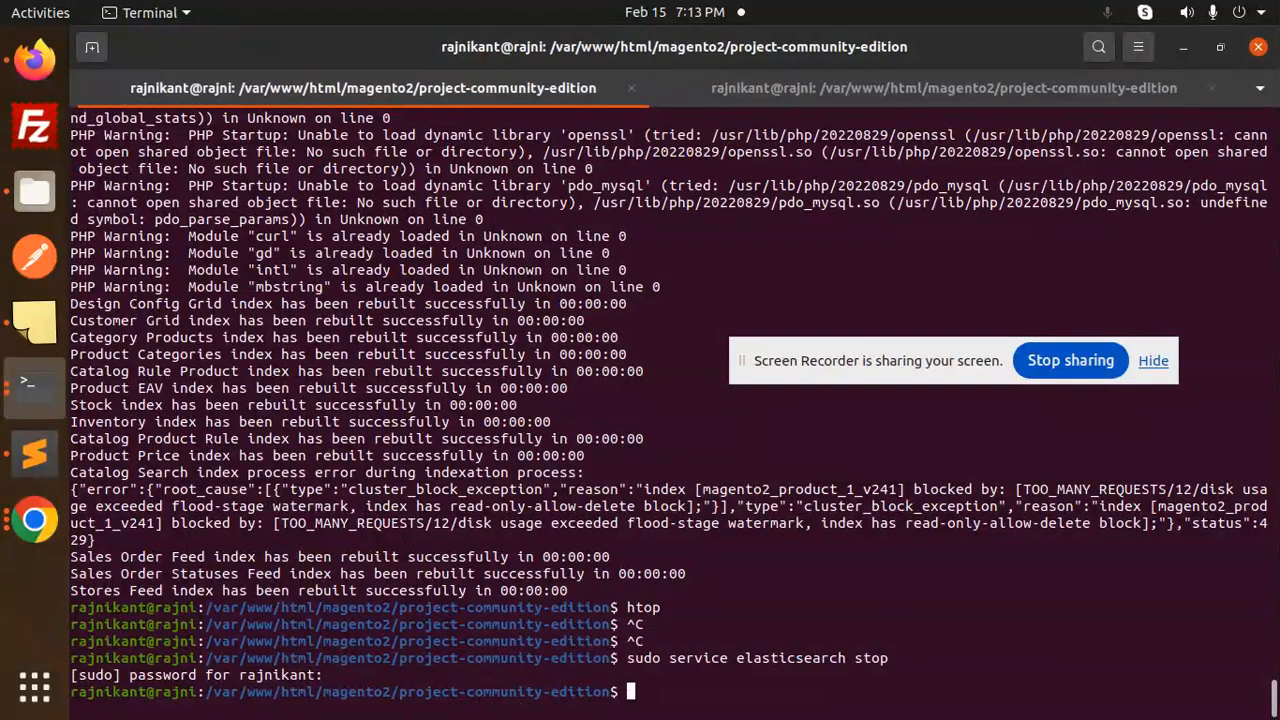
pyautogui.press('Up')
pyautogui.press('BackSpace')
pyautogui.press('BackSpace')
pyautogui.write('tart')
pyautogui.press('Return')
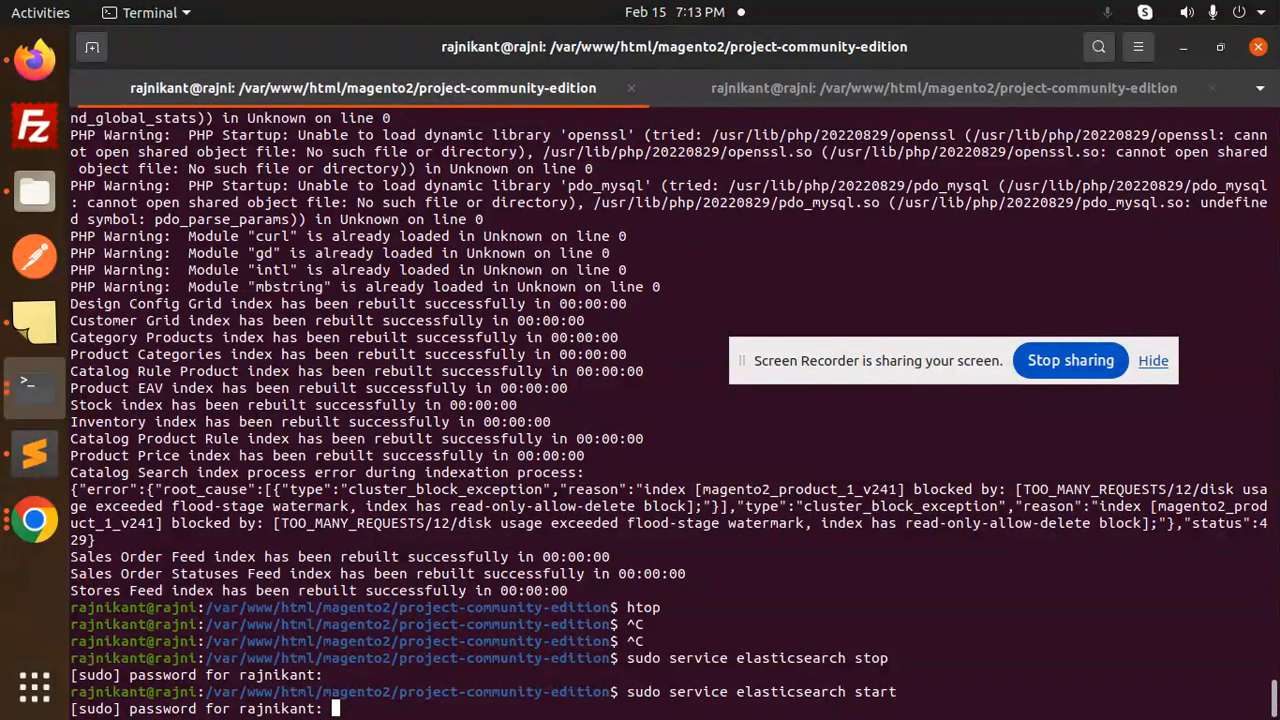
pyautogui.press('Return')
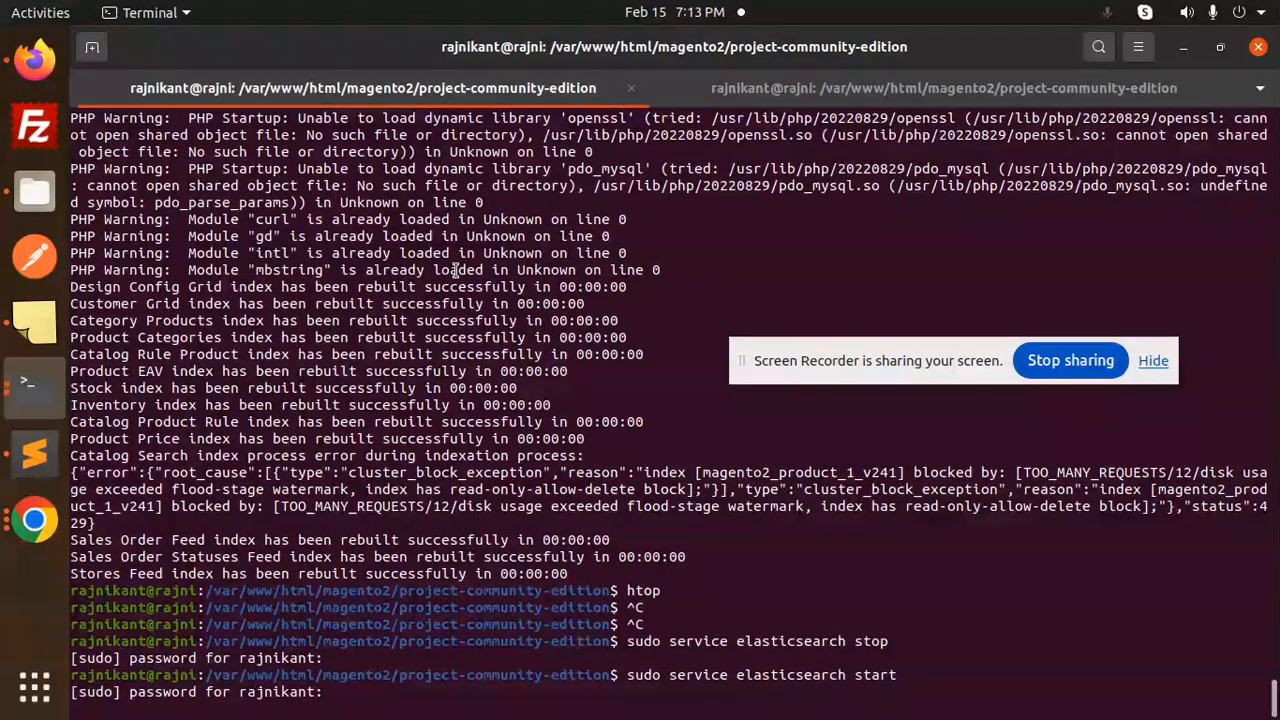
# - Reload the storefront's test category page, which still shows no products, then return to Terminal
pyautogui.click(33, 60)
pyautogui.click(165, 85)
pyautogui.click(159, 86)
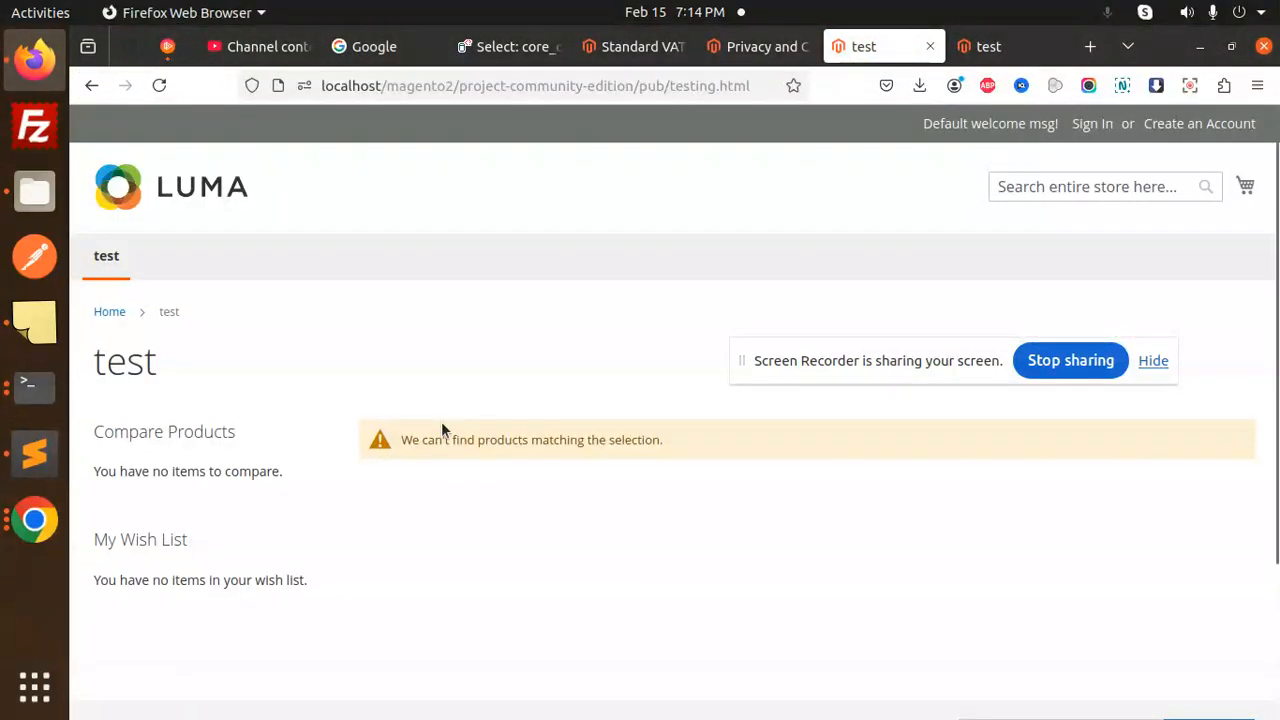
pyautogui.click(33, 385)
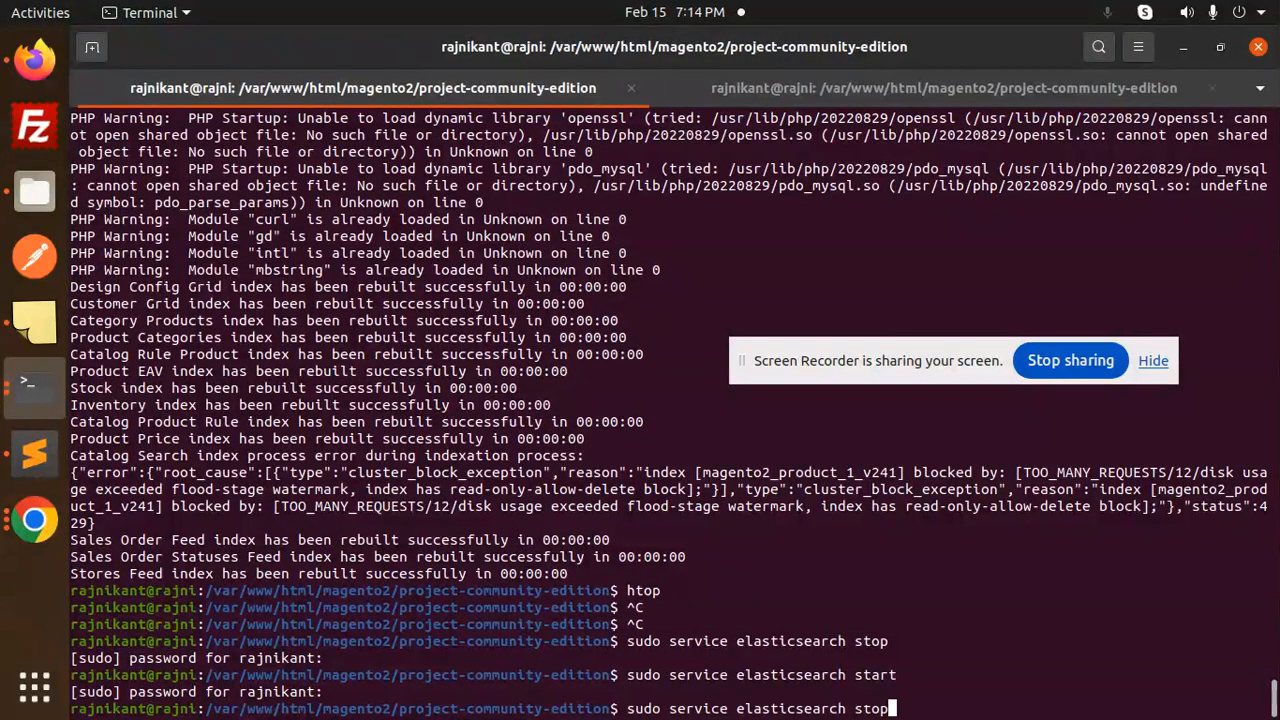
# - Rerun 'php bin/magento indexer:reindex', which fails on the Catalog Search read-only block
pyautogui.press('Up')
pyautogui.press('Up')
pyautogui.press('Up')
pyautogui.press('Up')
pyautogui.press('Up')
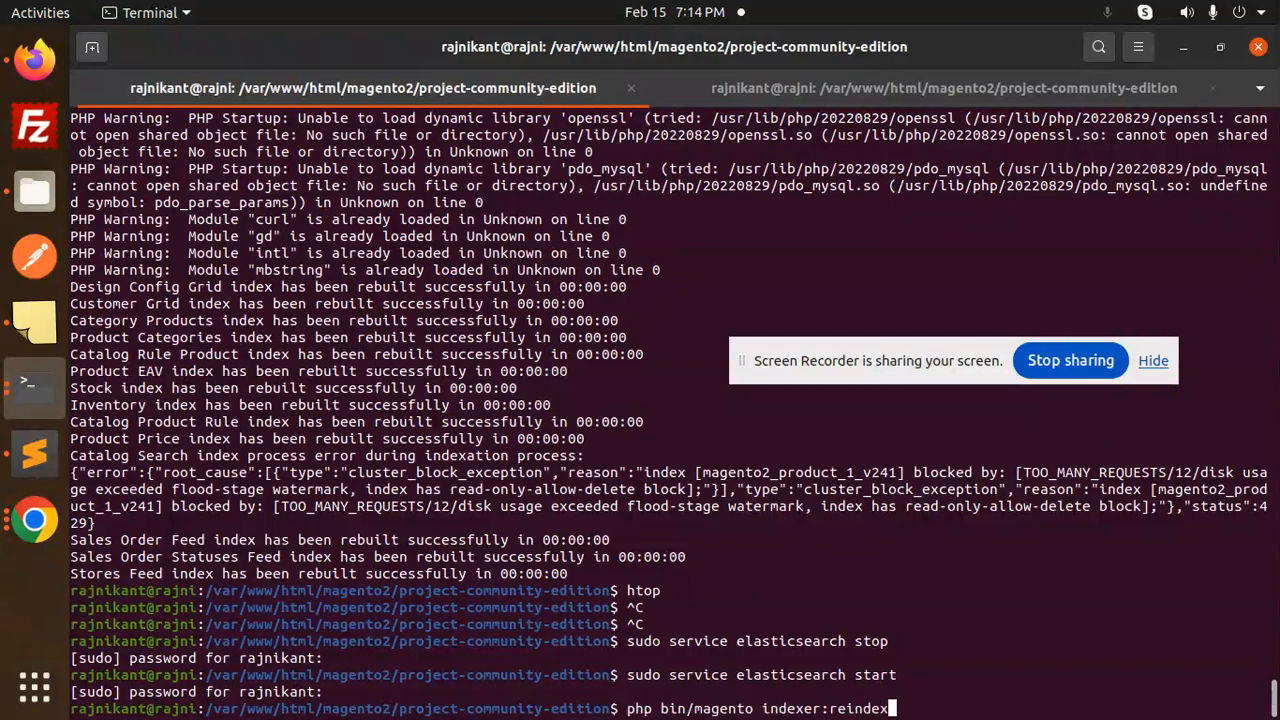
pyautogui.press('Down')
pyautogui.press('Return')
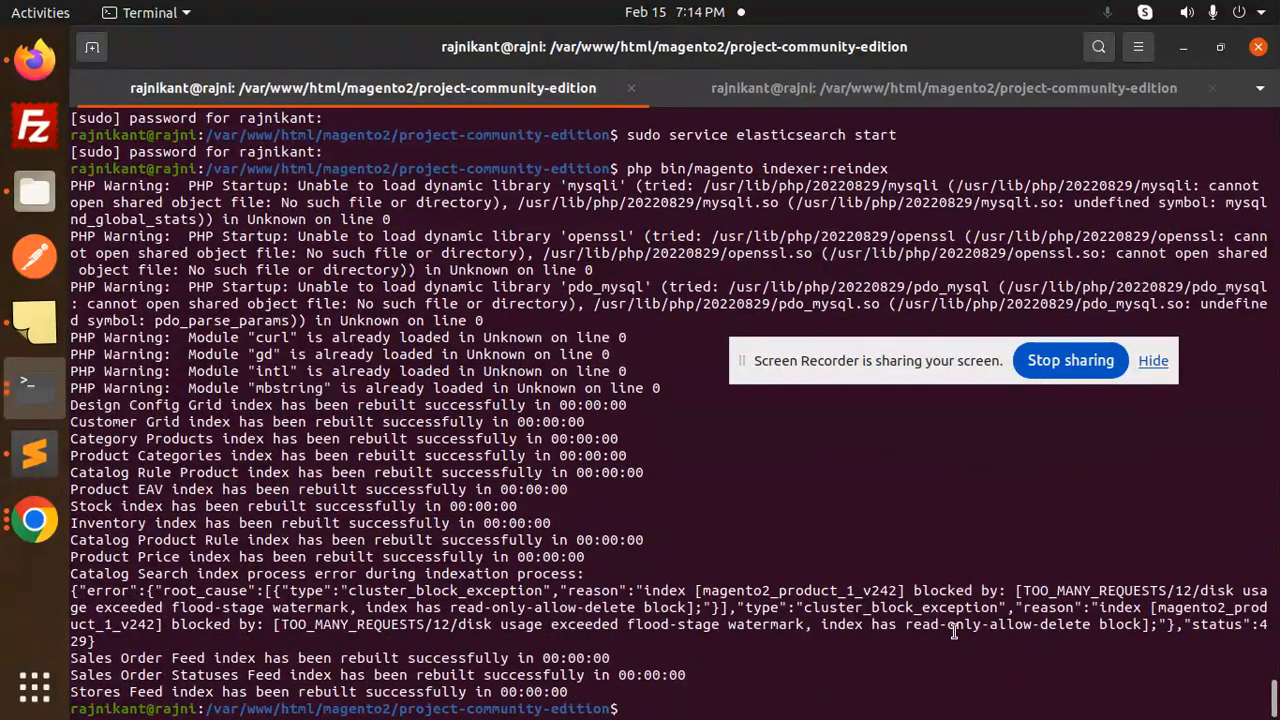
# - Switch to the second terminal session and browse back through its command history
pyautogui.click(719, 88)
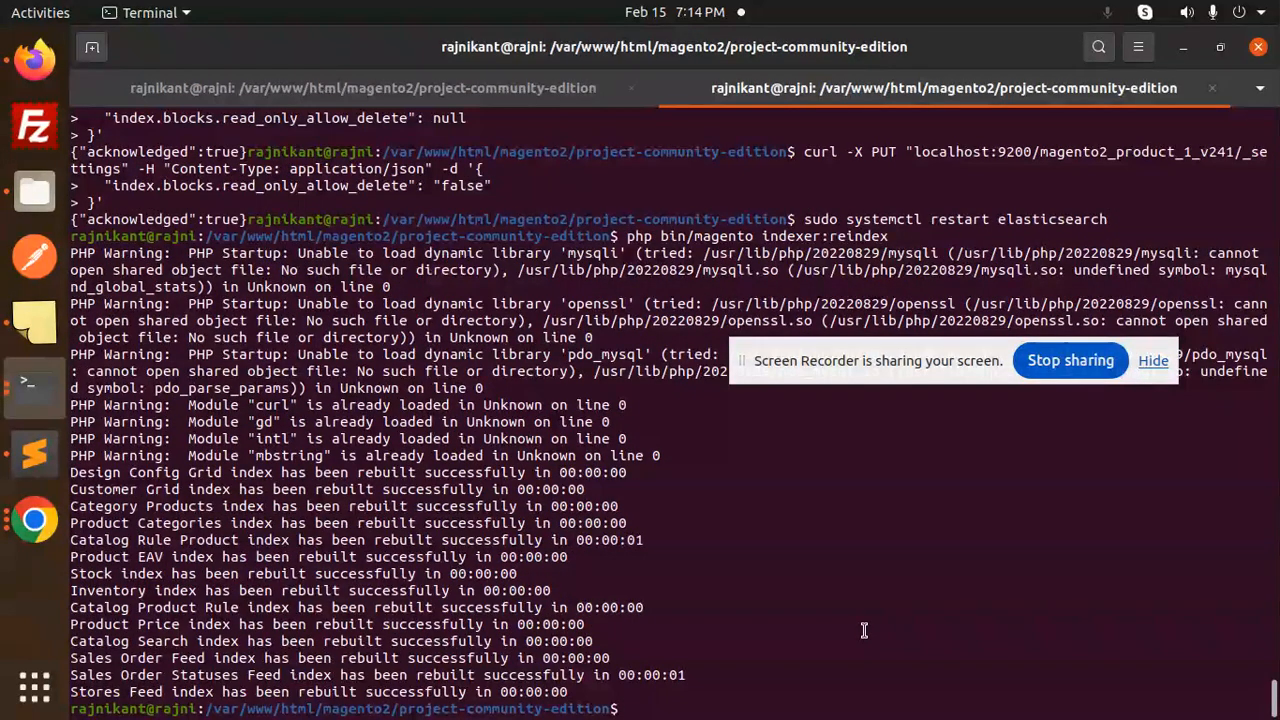
pyautogui.press('Up')
pyautogui.press('Up')
pyautogui.press('Up')
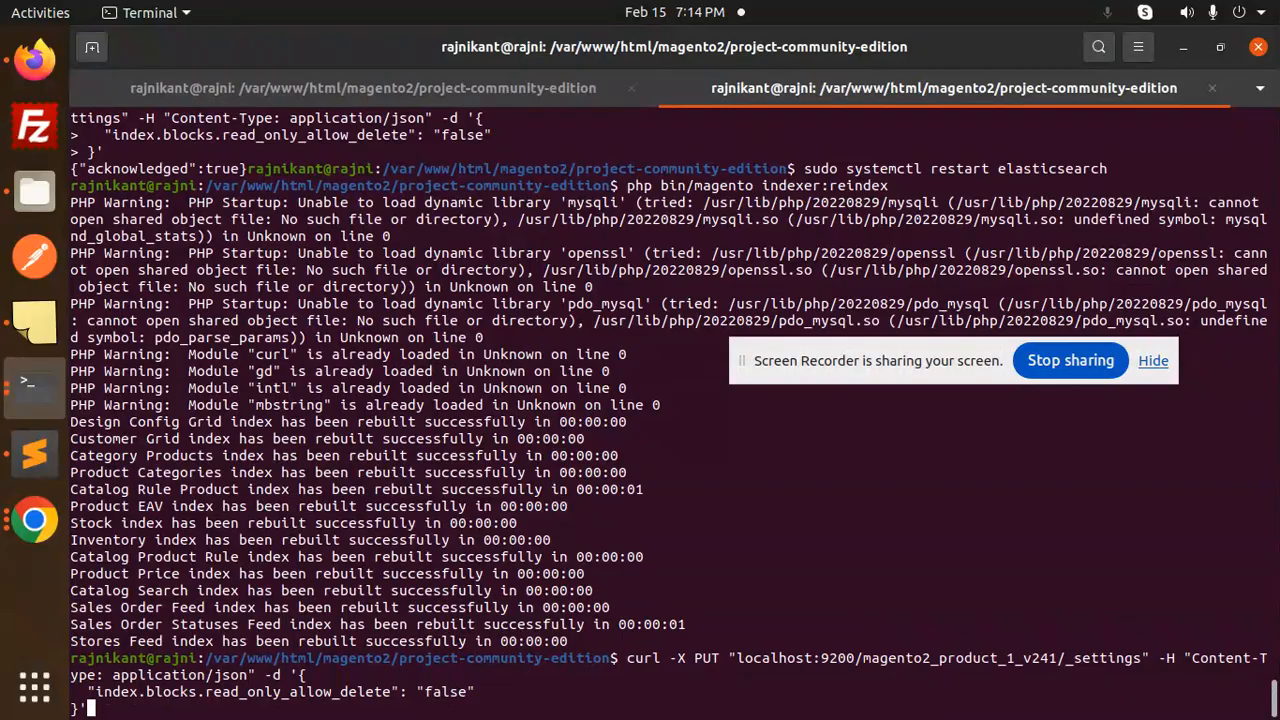
pyautogui.press('Up')
pyautogui.press('Up')
pyautogui.press('Up')
pyautogui.press('Up')
pyautogui.press('Up')
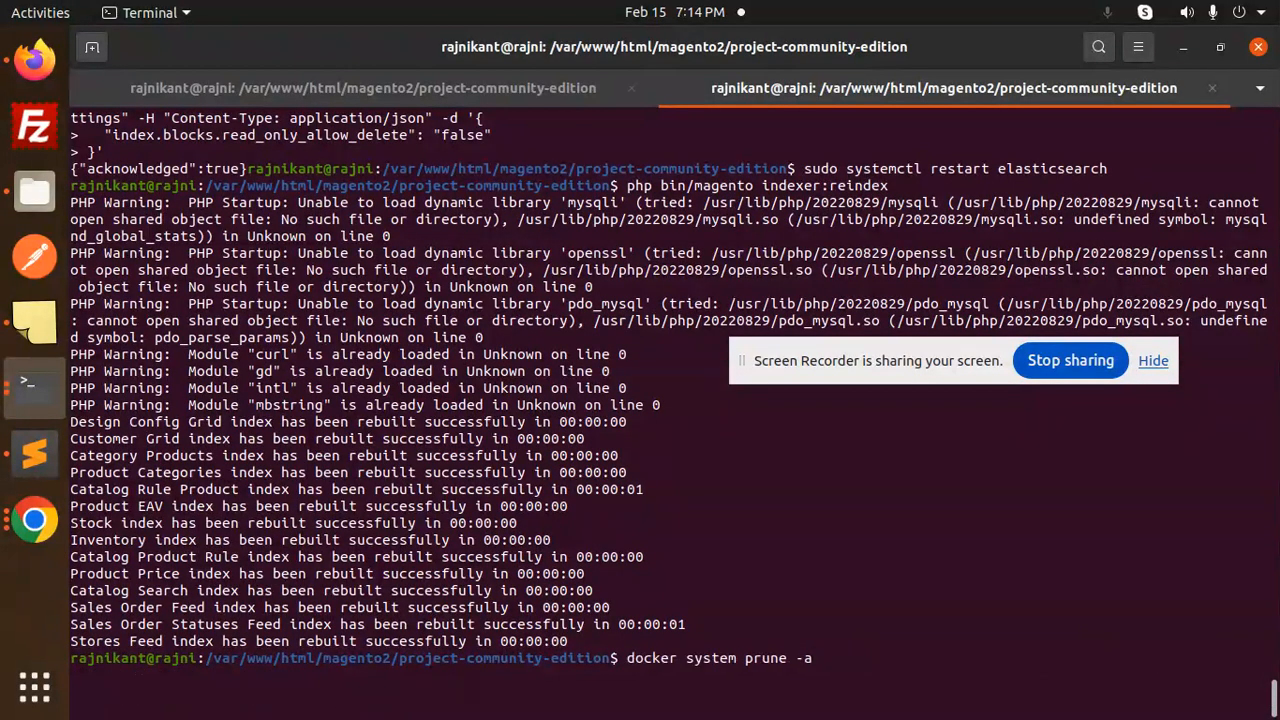
# - Run 'sudo docker system prune -a' with the sudo password and confirm with y
pyautogui.press('Up')
pyautogui.press('Down')
pyautogui.press('Down')
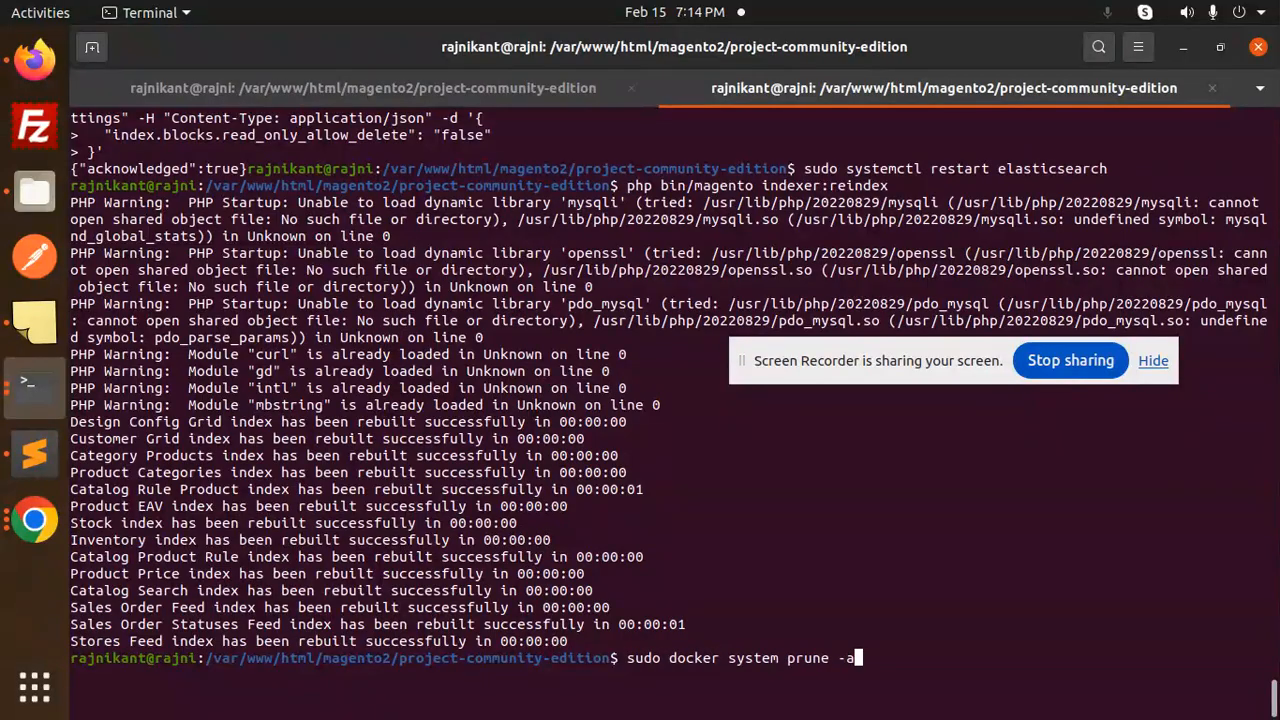
pyautogui.press('Return')
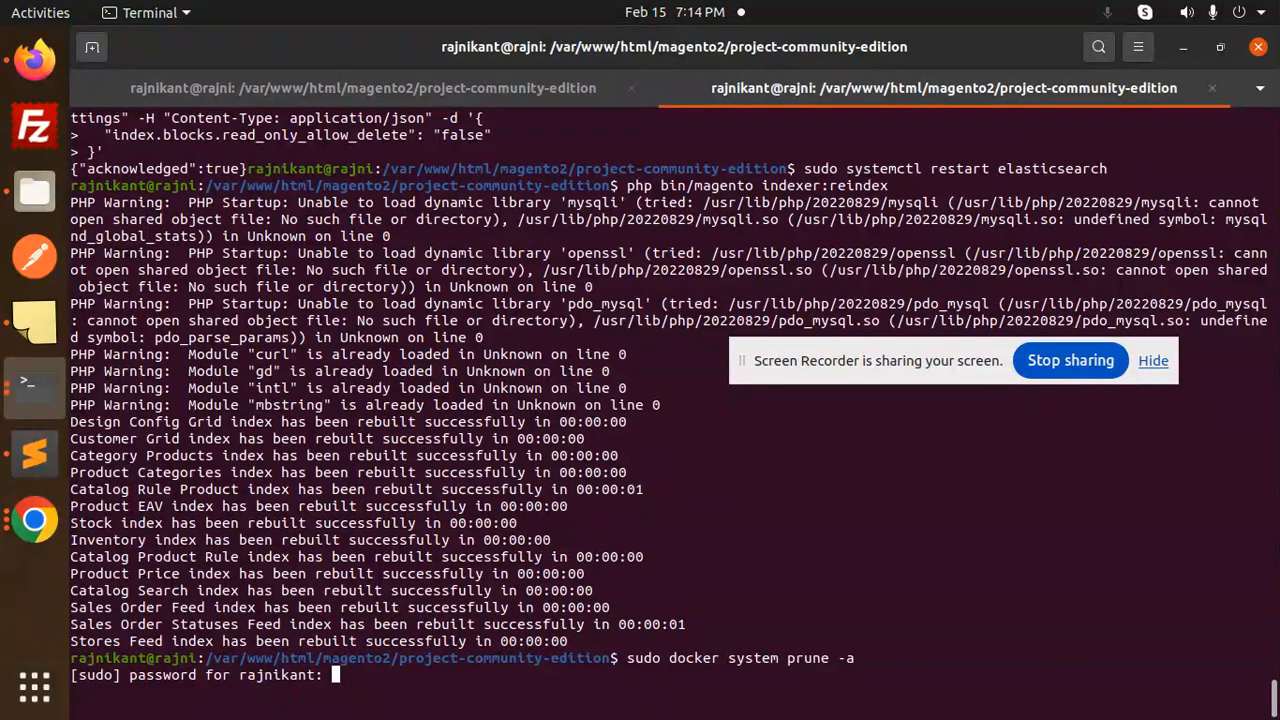
pyautogui.press('Return')
pyautogui.write('y')
pyautogui.press('Return')
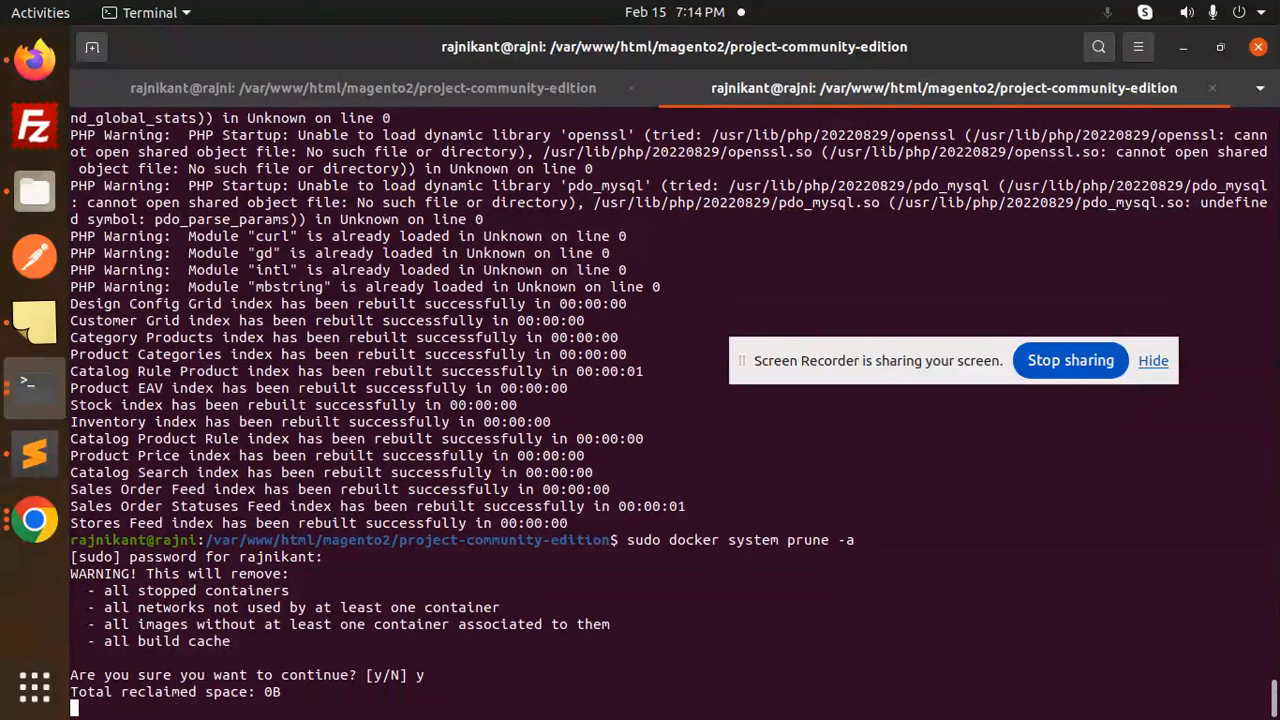
# - Clear the Elasticsearch read-only block with curl settings requests on the product index and all indices
pyautogui.press('Up')
pyautogui.press('Up')
pyautogui.press('Up')
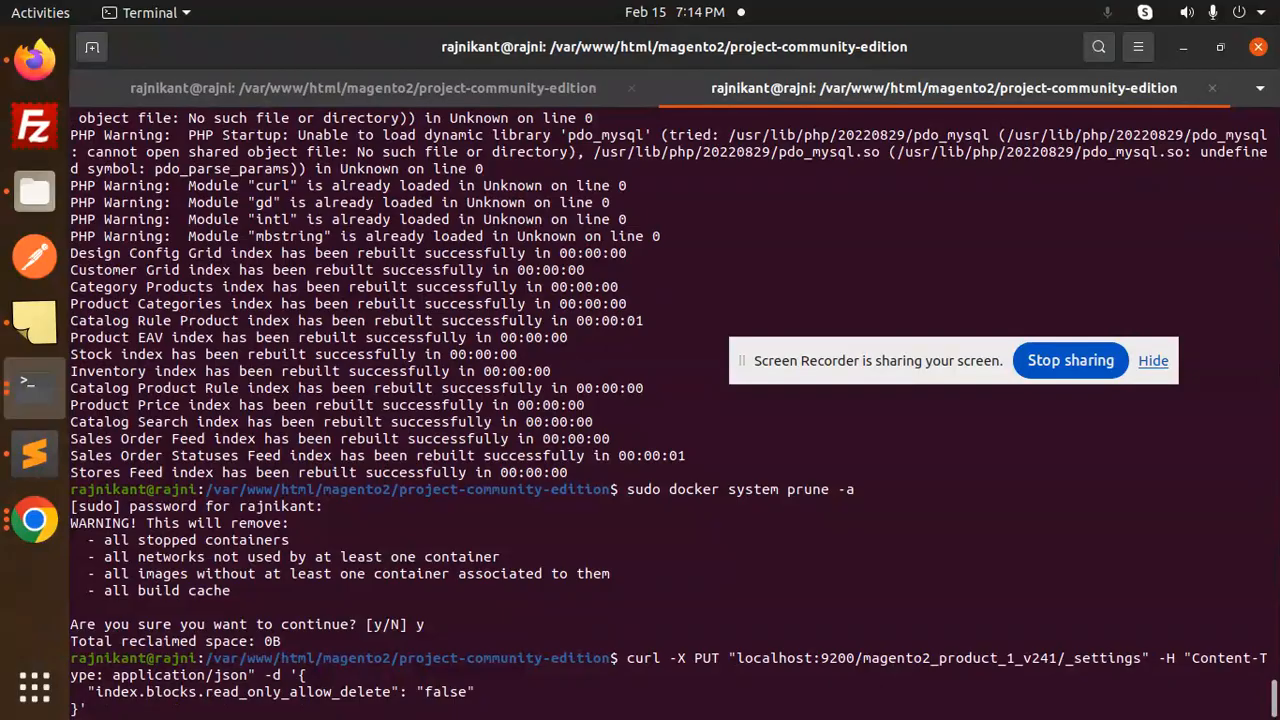
pyautogui.press('Return')
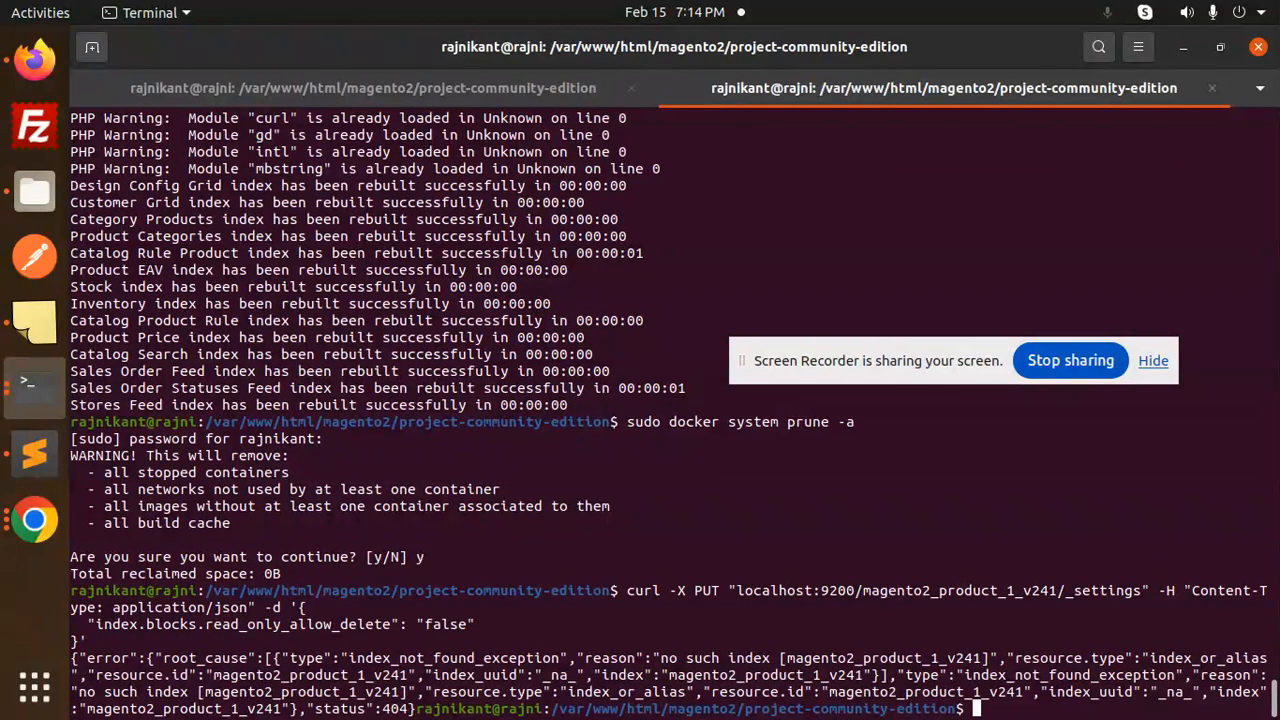
pyautogui.press('Up')
pyautogui.press('Up')
pyautogui.press('Up')
pyautogui.press('Up')
pyautogui.press('Up')
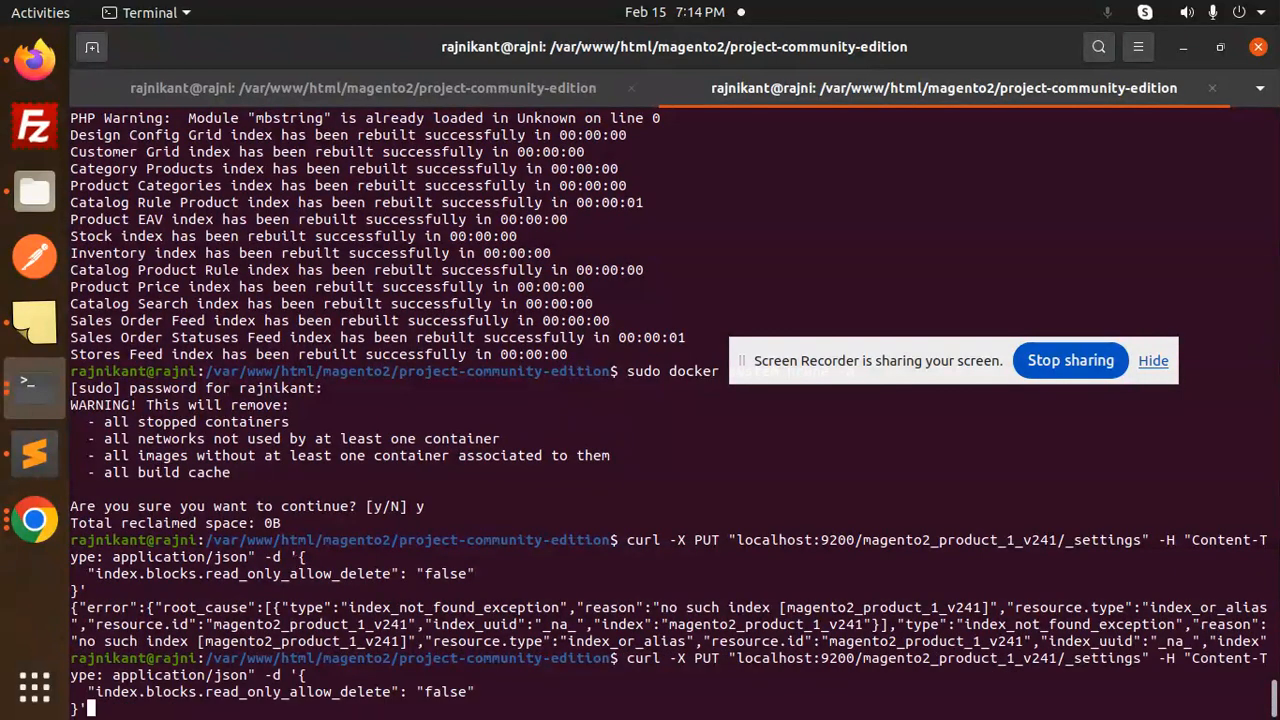
pyautogui.press('Up')
pyautogui.press('Return')
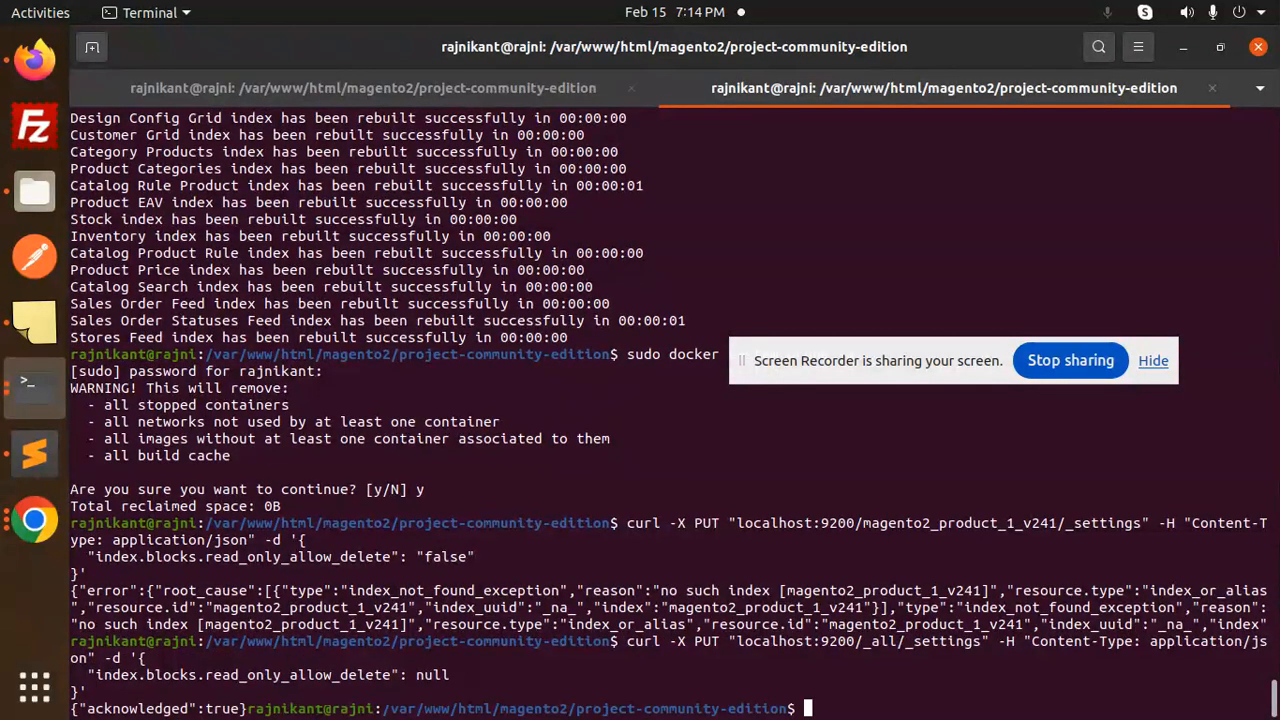
pyautogui.press('Up')
pyautogui.press('Up')
pyautogui.press('Up')
pyautogui.press('Up')
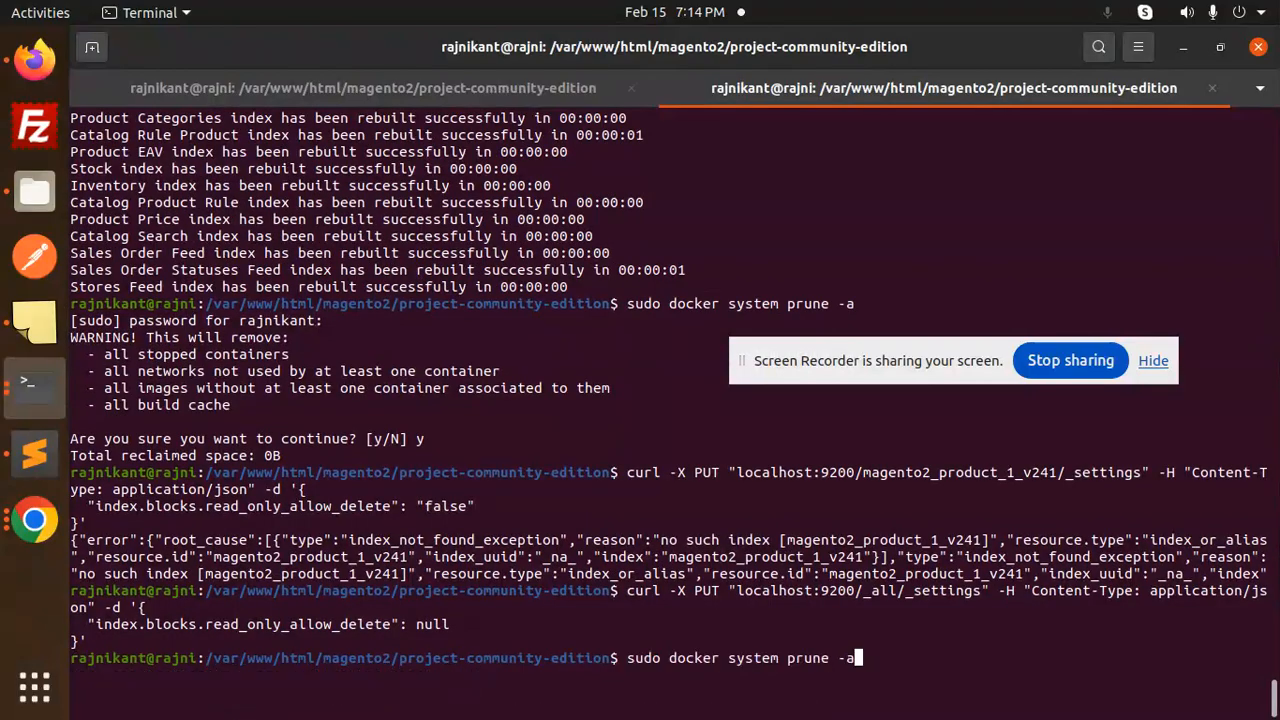
pyautogui.press('Up')
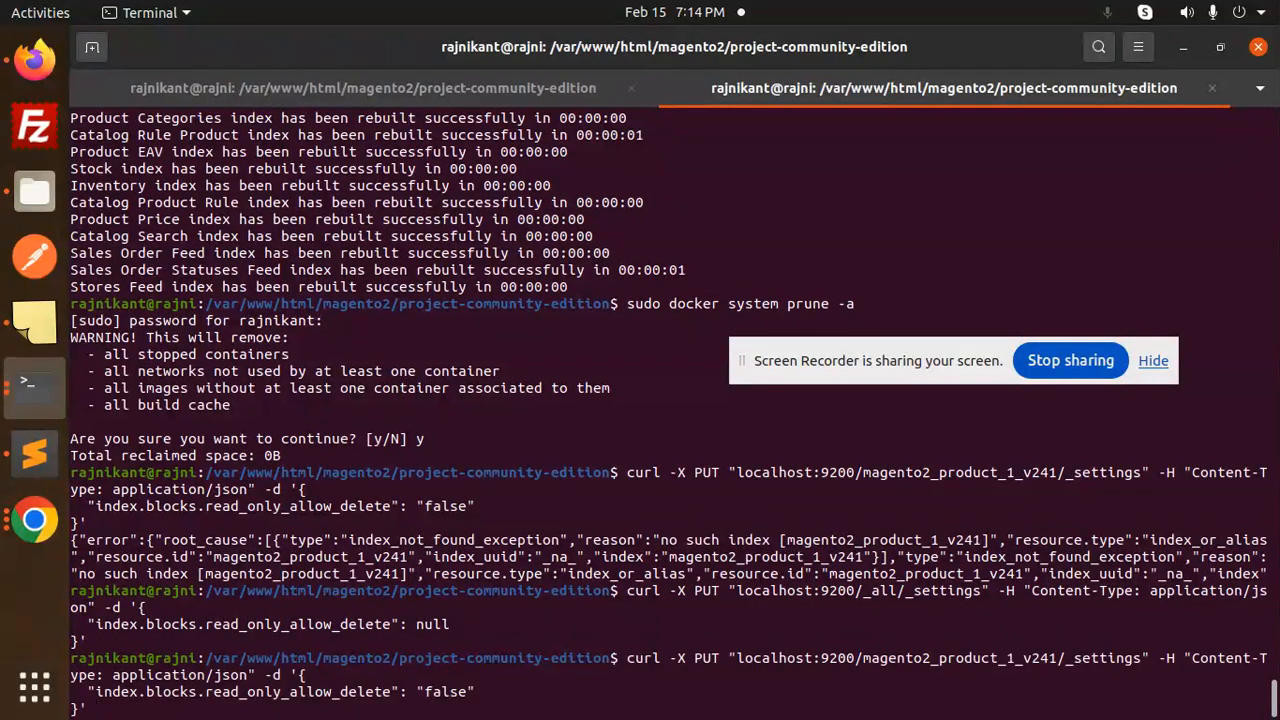
pyautogui.press('Return')
# - Restart Elasticsearch with 'sudo systemctl restart elasticsearch'
pyautogui.press('Up')
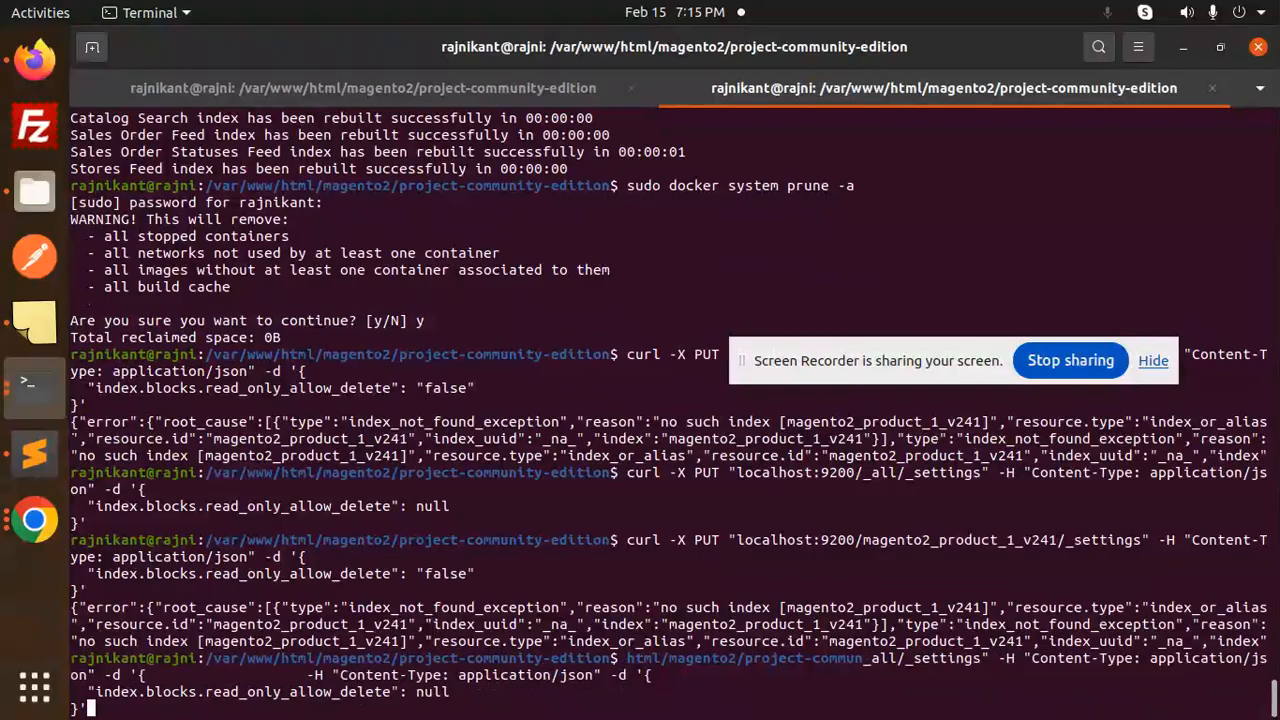
pyautogui.press('Up')
pyautogui.press('Up')
pyautogui.press('Up')
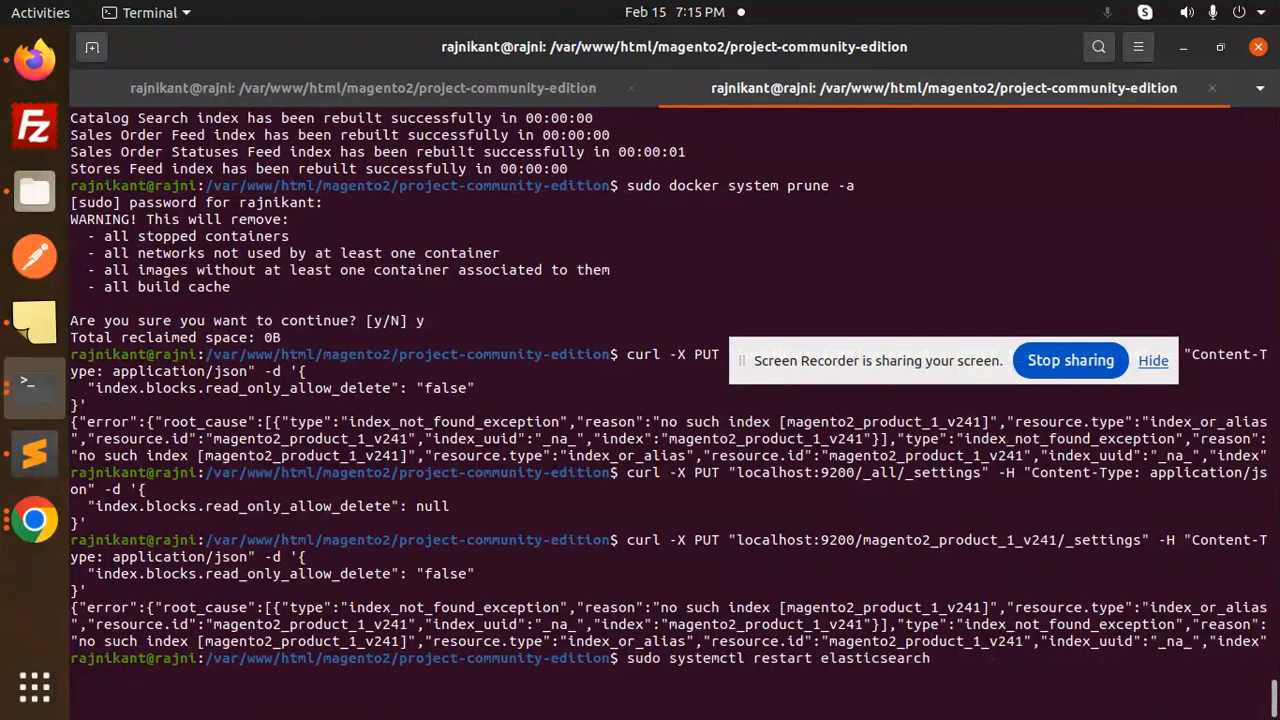
pyautogui.press('Return')
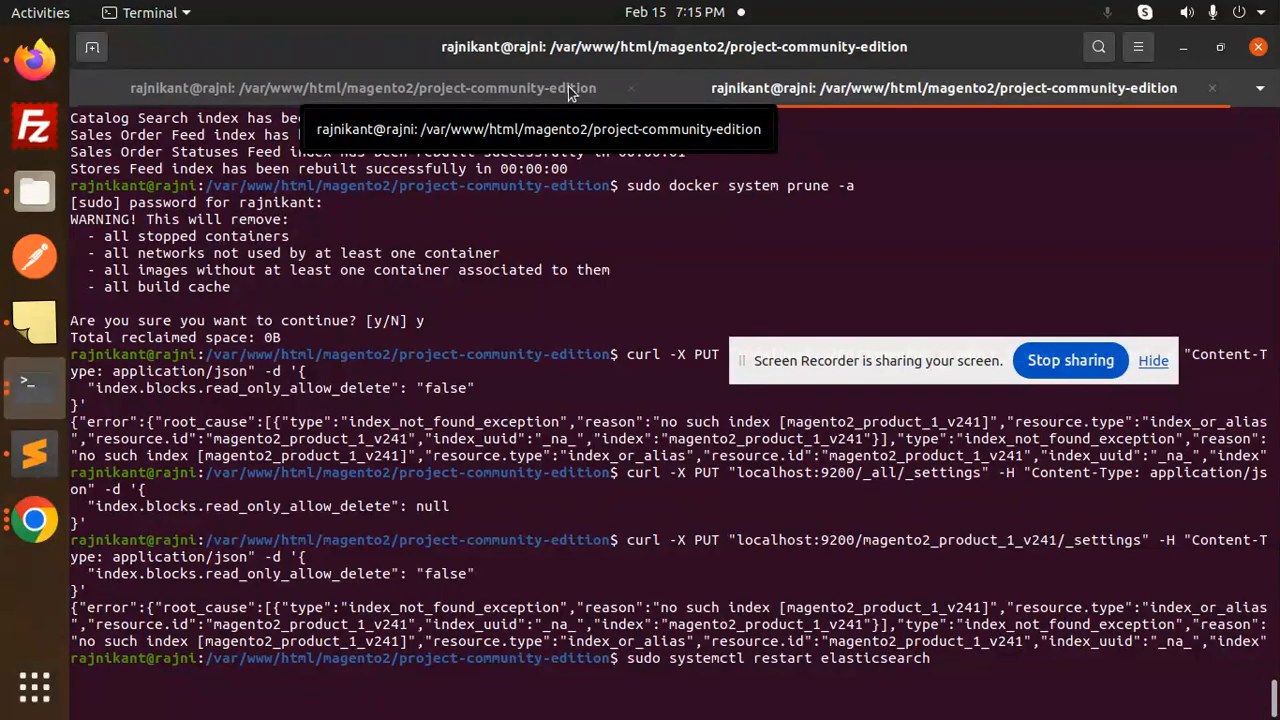
# - Rebuild all Magento indexes with 'php bin/magento indexer:reindex' in the other terminal session
pyautogui.click(568, 90)
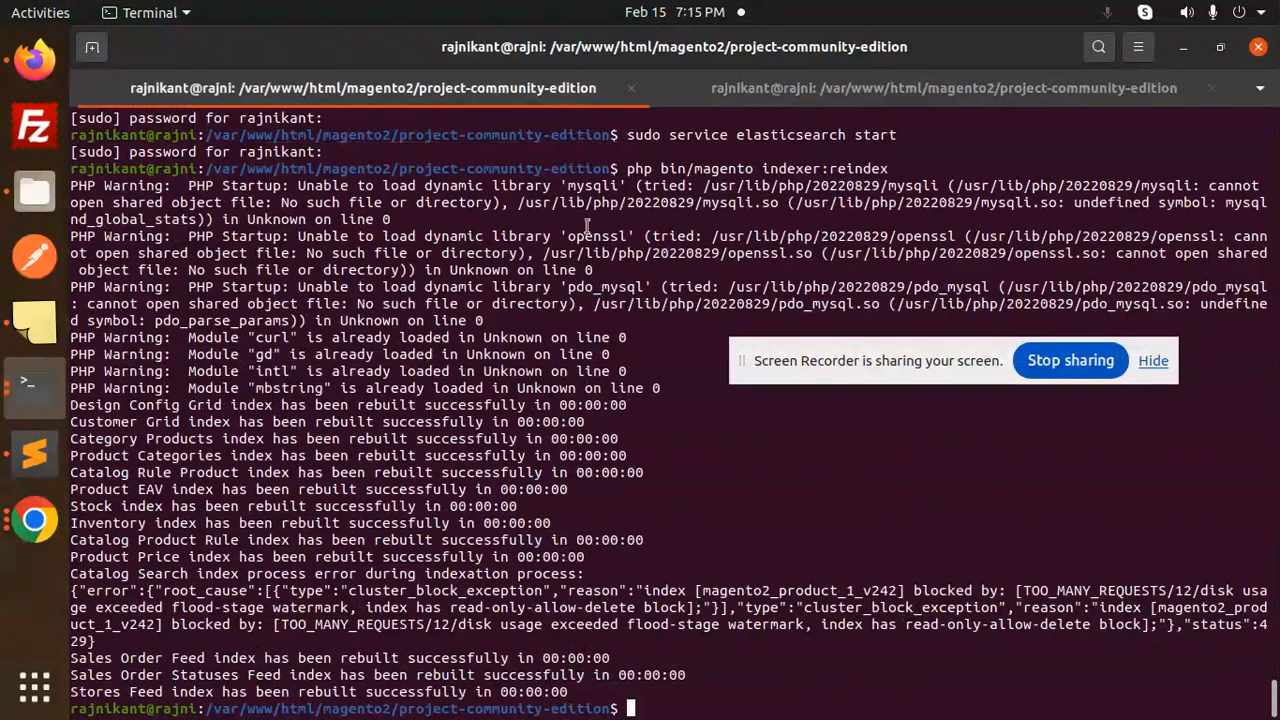
pyautogui.press('Up')
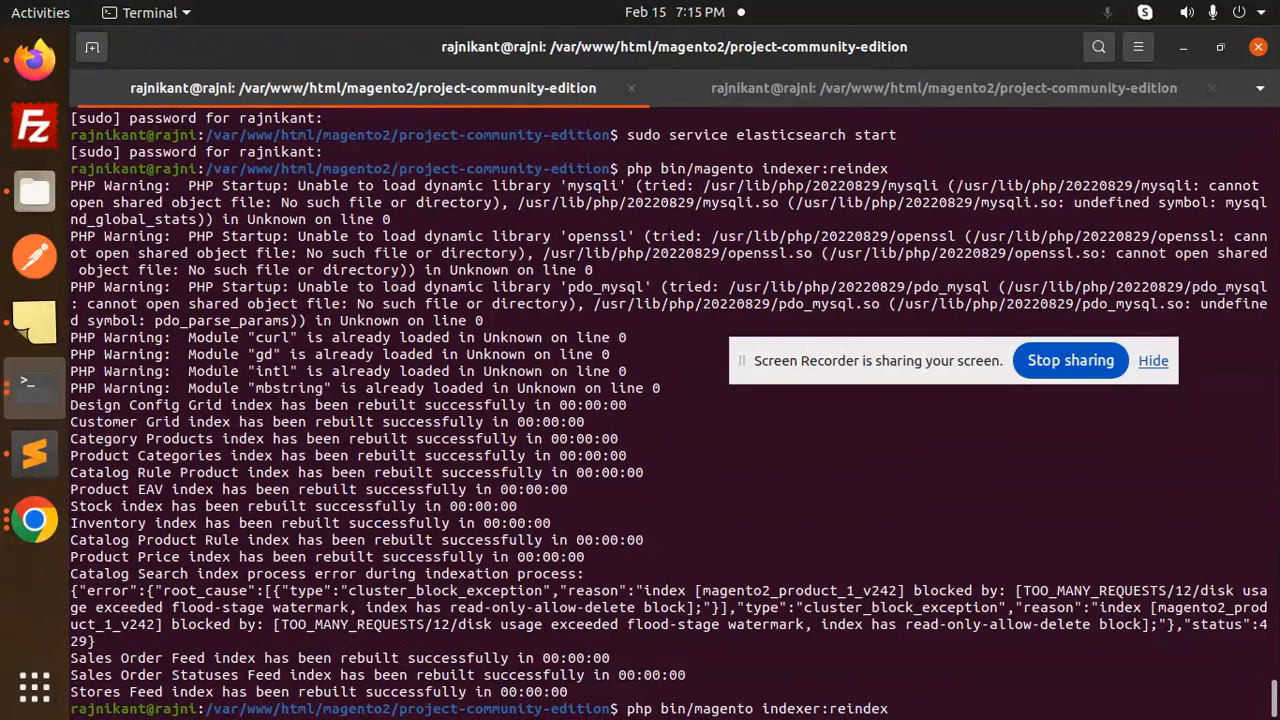
pyautogui.press('Return')
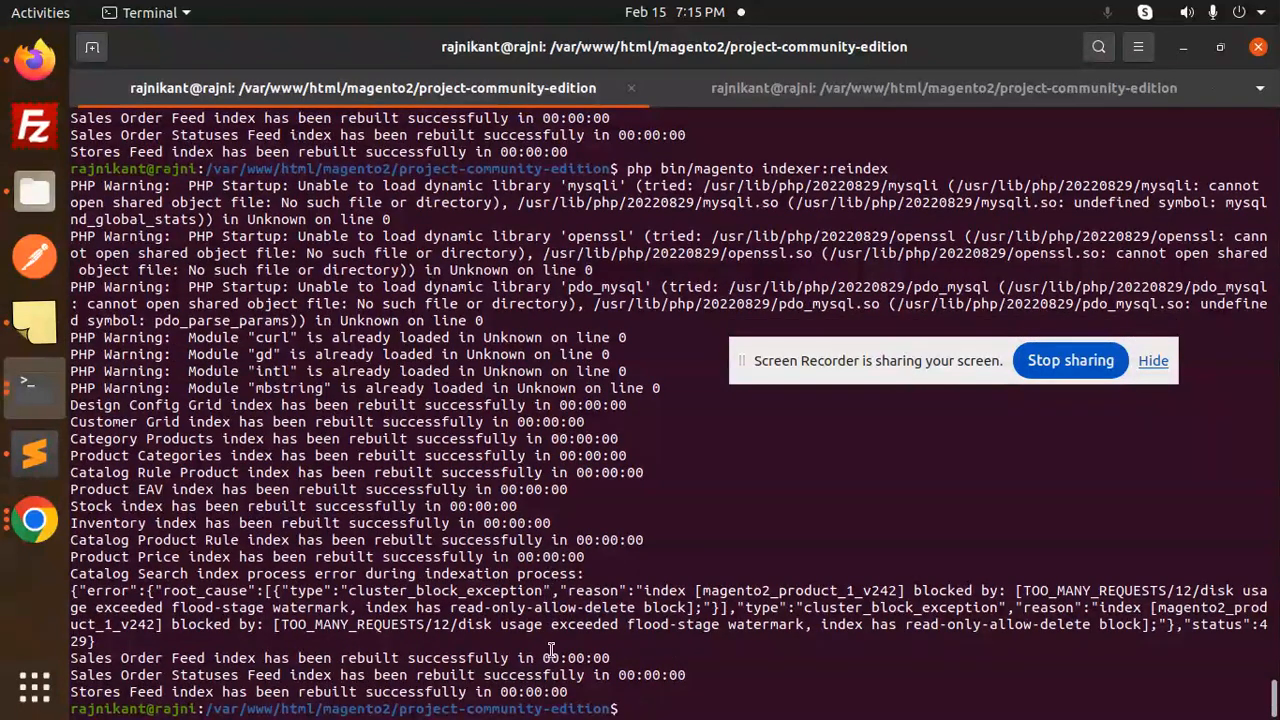
pyautogui.click(35, 60)
# - Reload the test category and add the listed test product to the cart
pyautogui.click(159, 86)
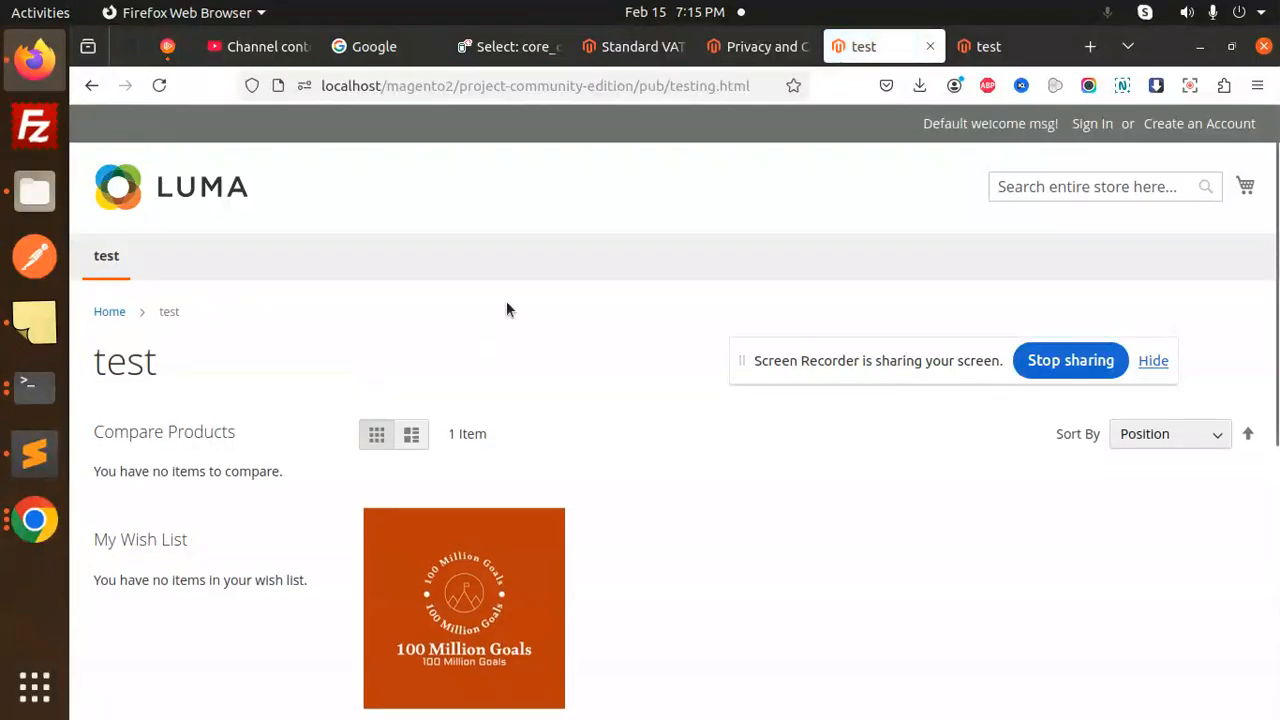
pyautogui.scroll(-2, 564, 345)
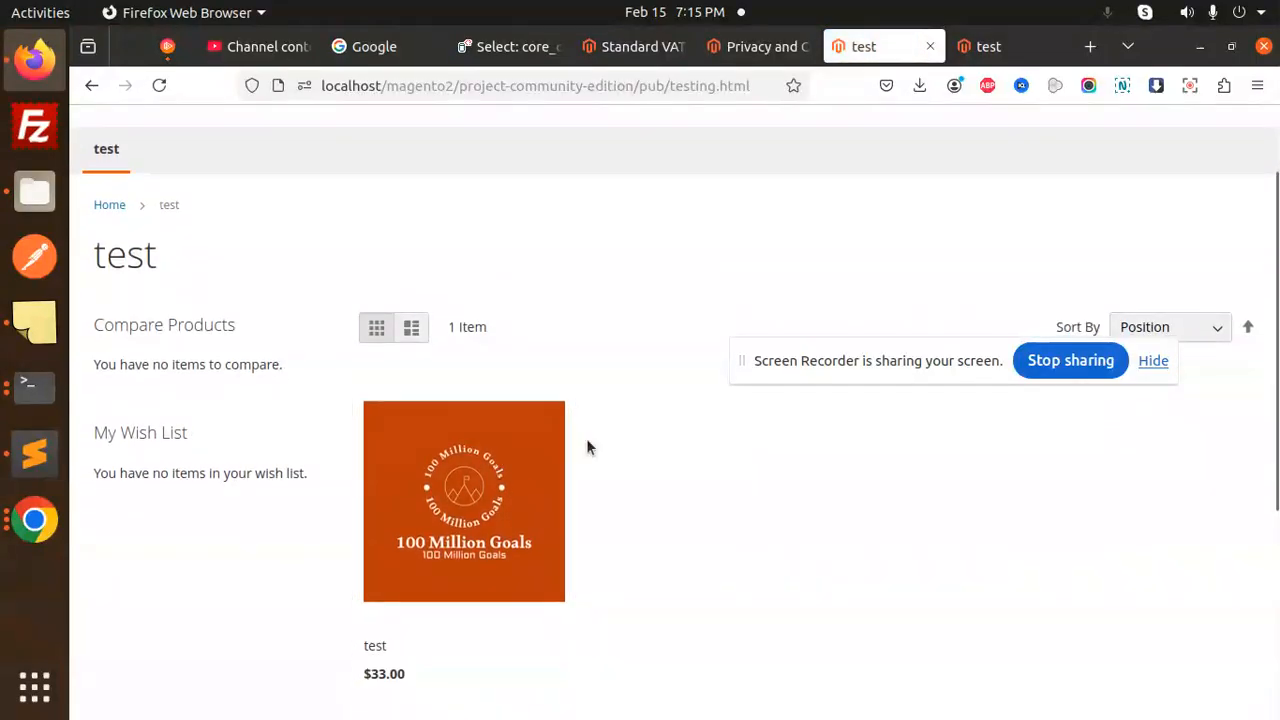
pyautogui.scroll(-4, 610, 497)
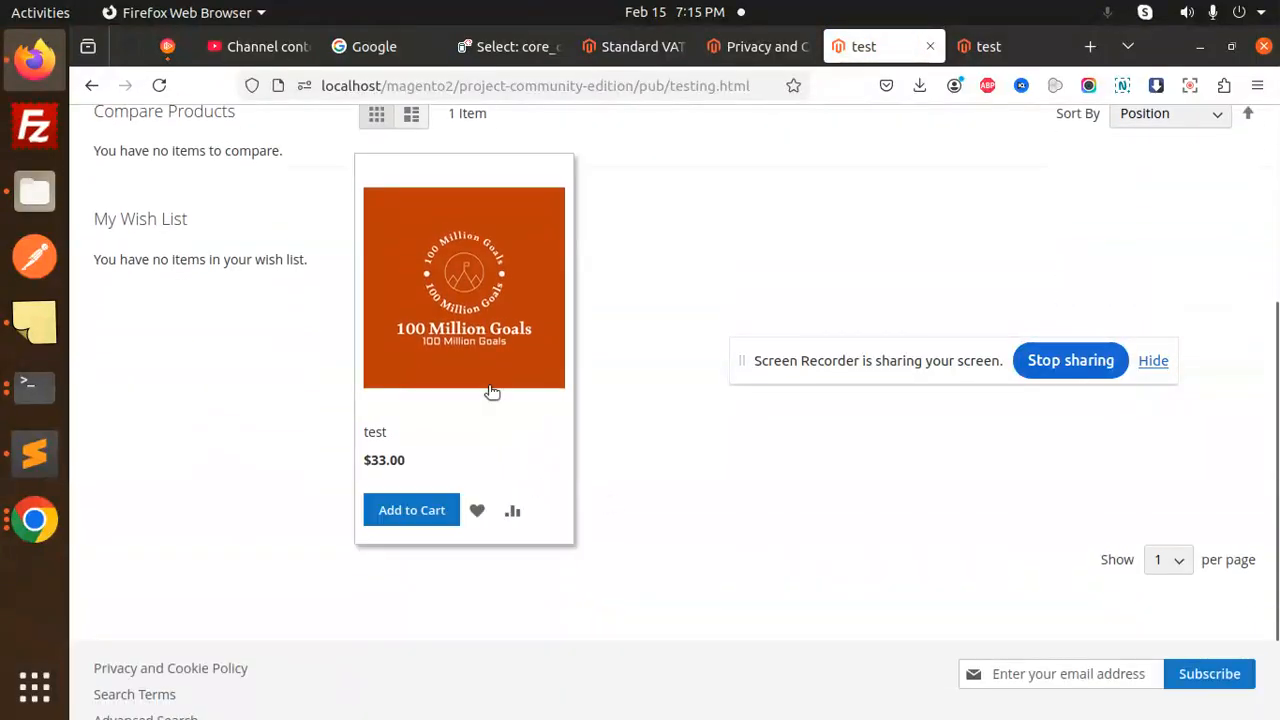
pyautogui.click(420, 512)
# - Open the test product's page and look it over
pyautogui.click(423, 316)
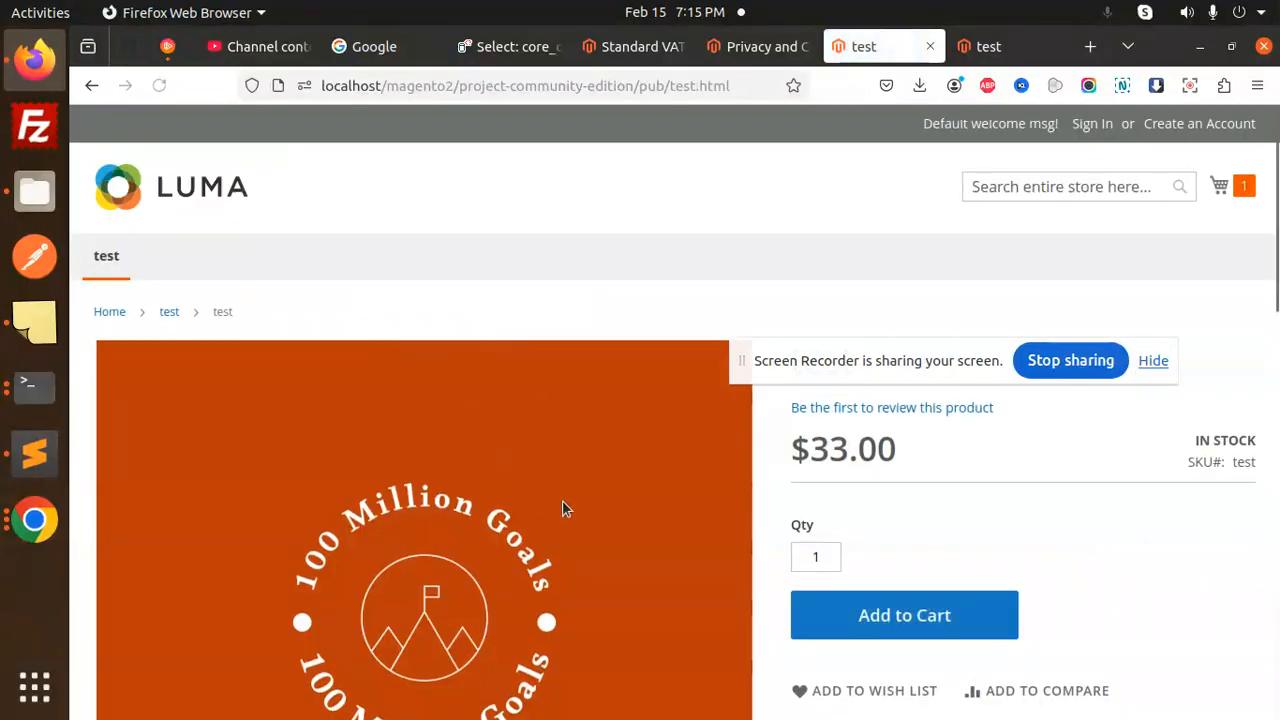
pyautogui.scroll(-5, 565, 505)
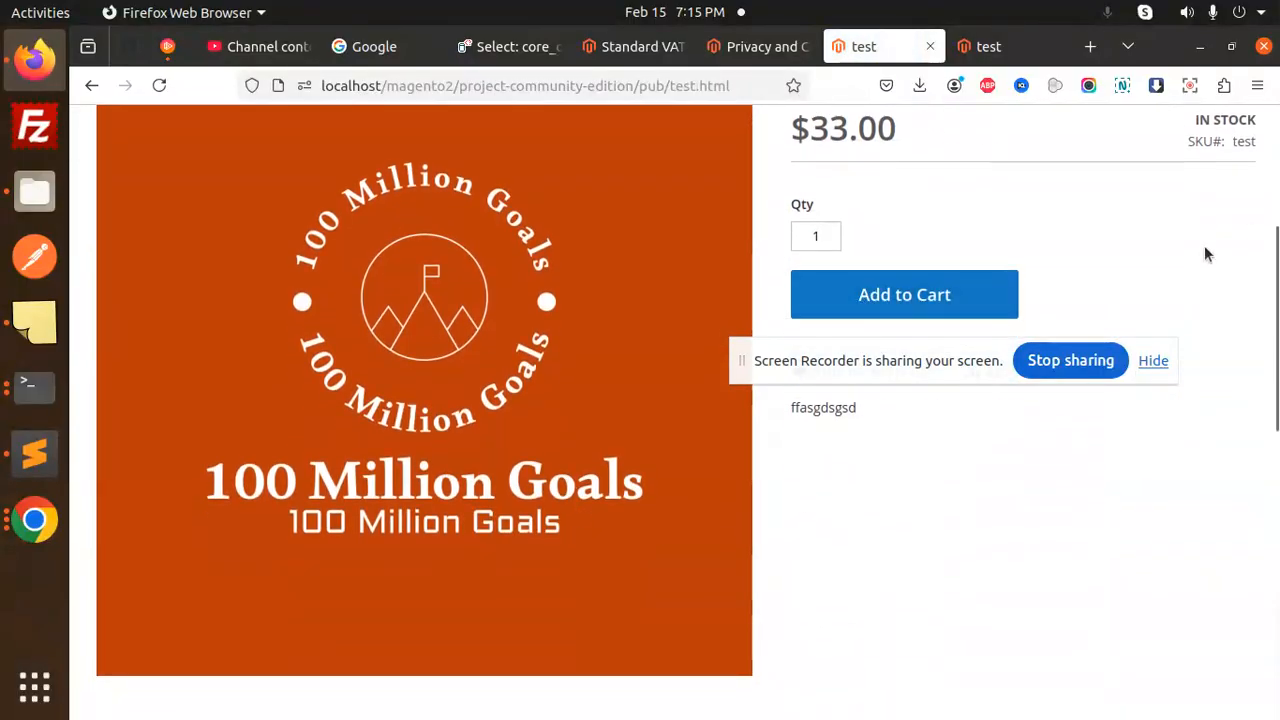
pyautogui.scroll(2, 1198, 215)
pyautogui.scroll(4, 1190, 205)
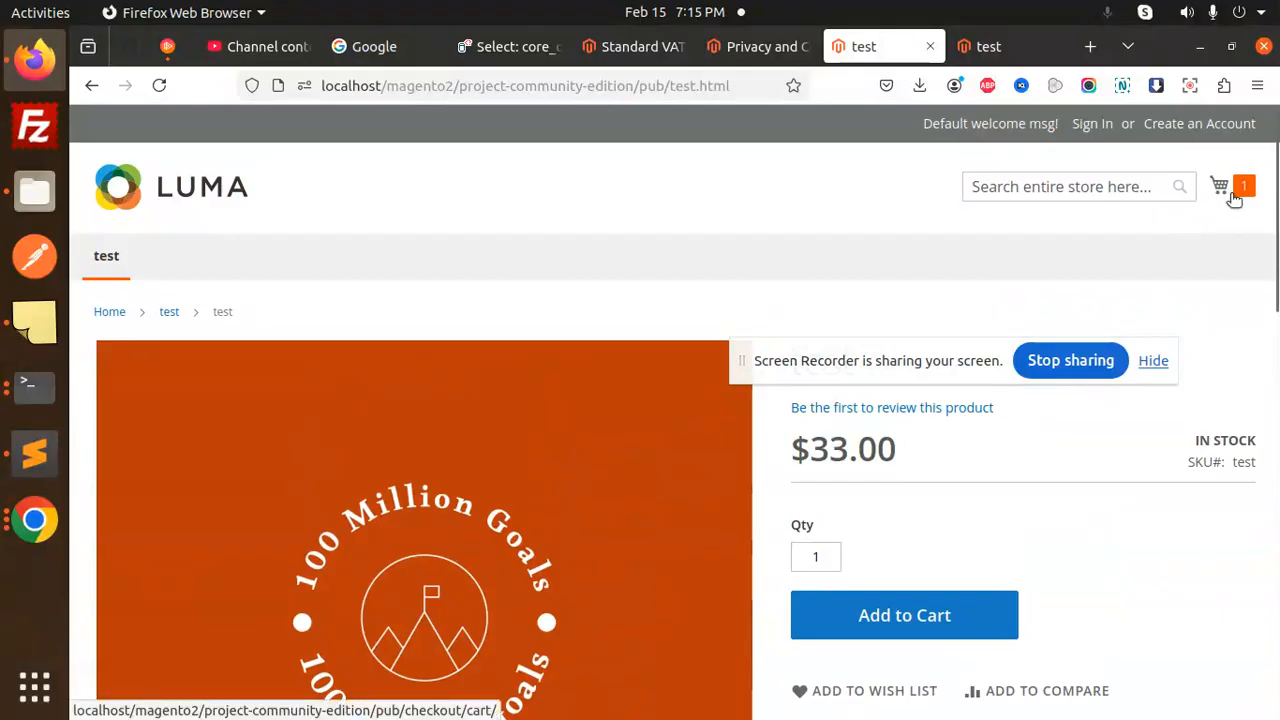
# - Open the full shopping cart, showing the $33.00 product and a $38.00 order total
pyautogui.click(1230, 193)
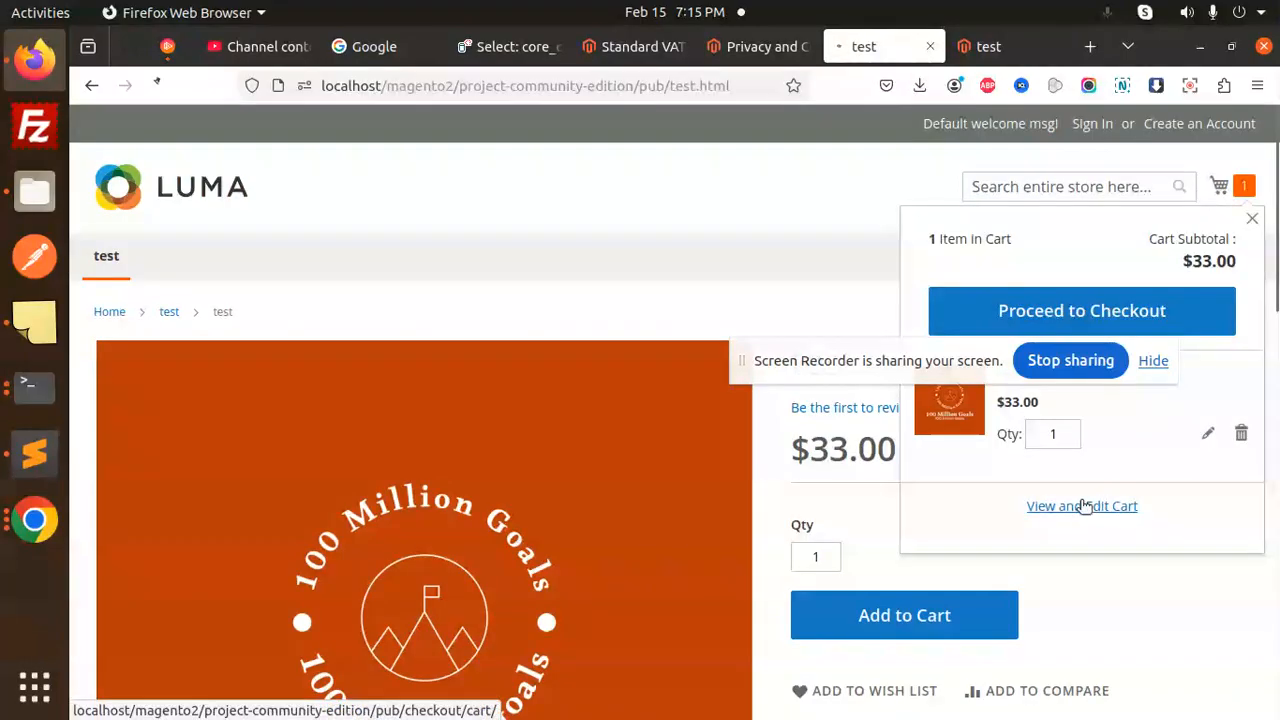
pyautogui.click(1046, 506)
pyautogui.scroll(-2, 633, 398)
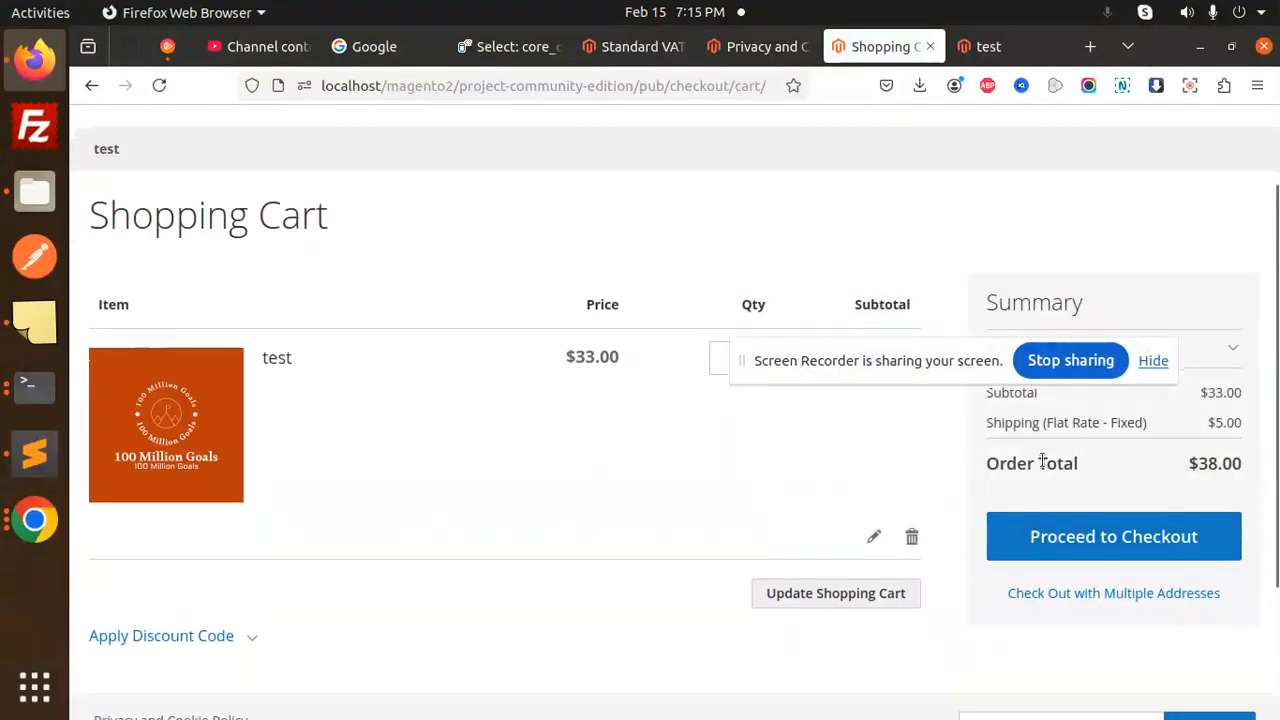
pyautogui.moveTo(945, 363); pyautogui.dragTo(994, 159)
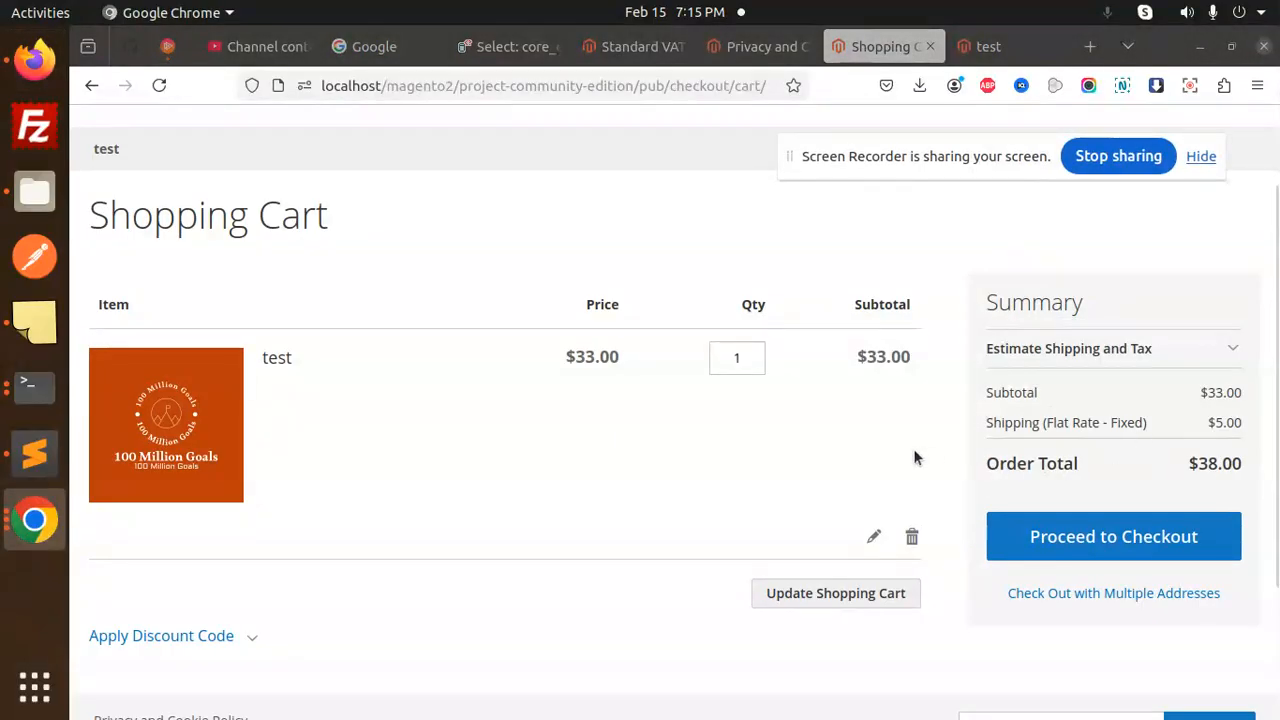
pyautogui.click(737, 46)
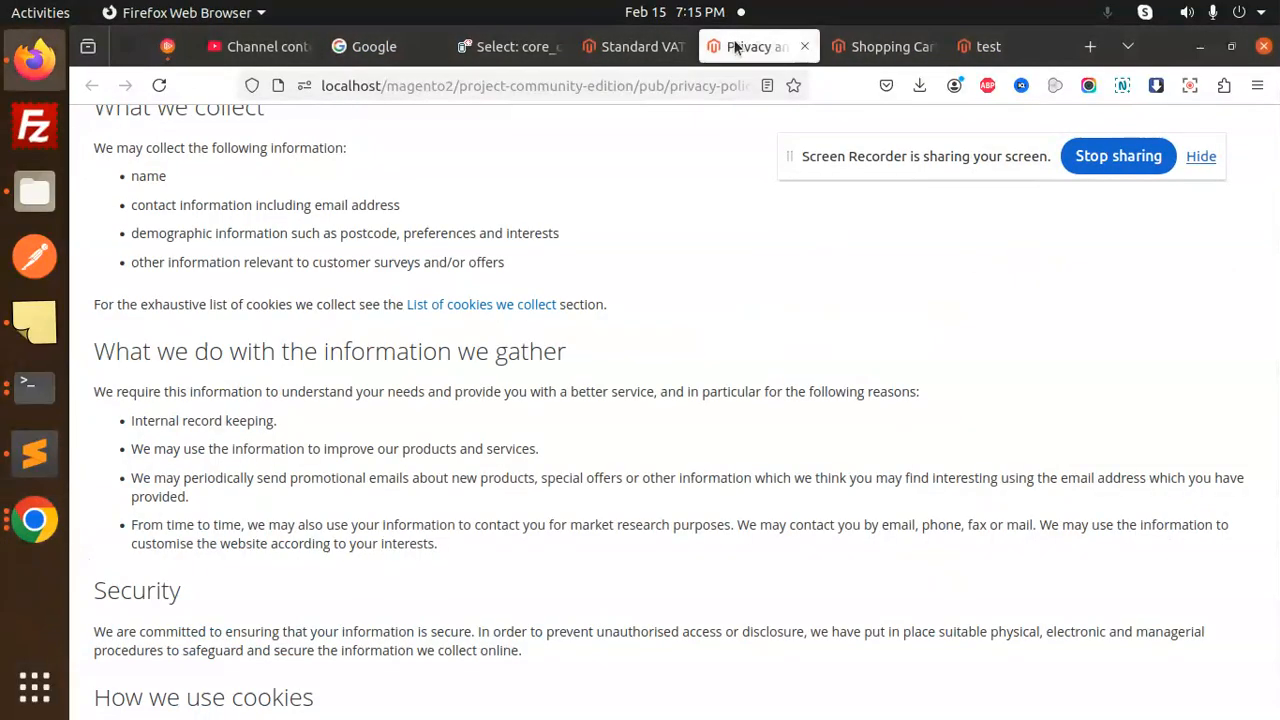
# - From the Standard VAT tax rule page, go to Stores > Configuration in the admin
pyautogui.click(643, 46)
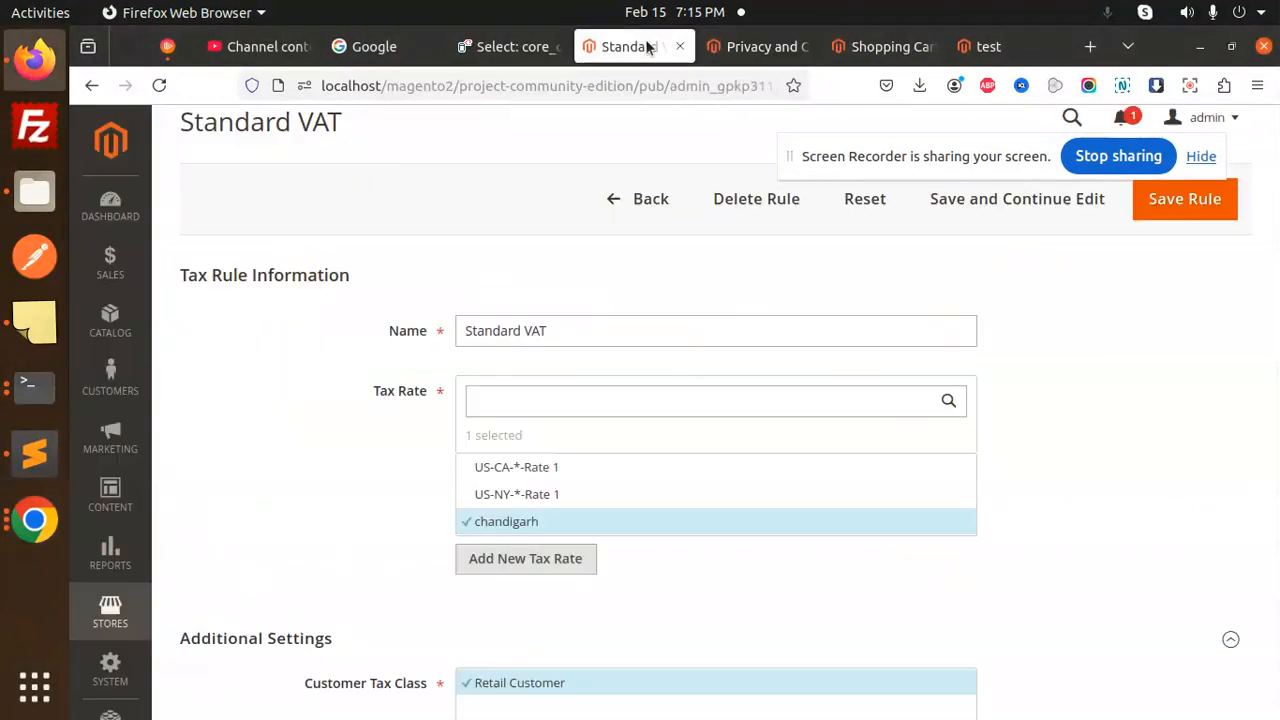
pyautogui.click(108, 612)
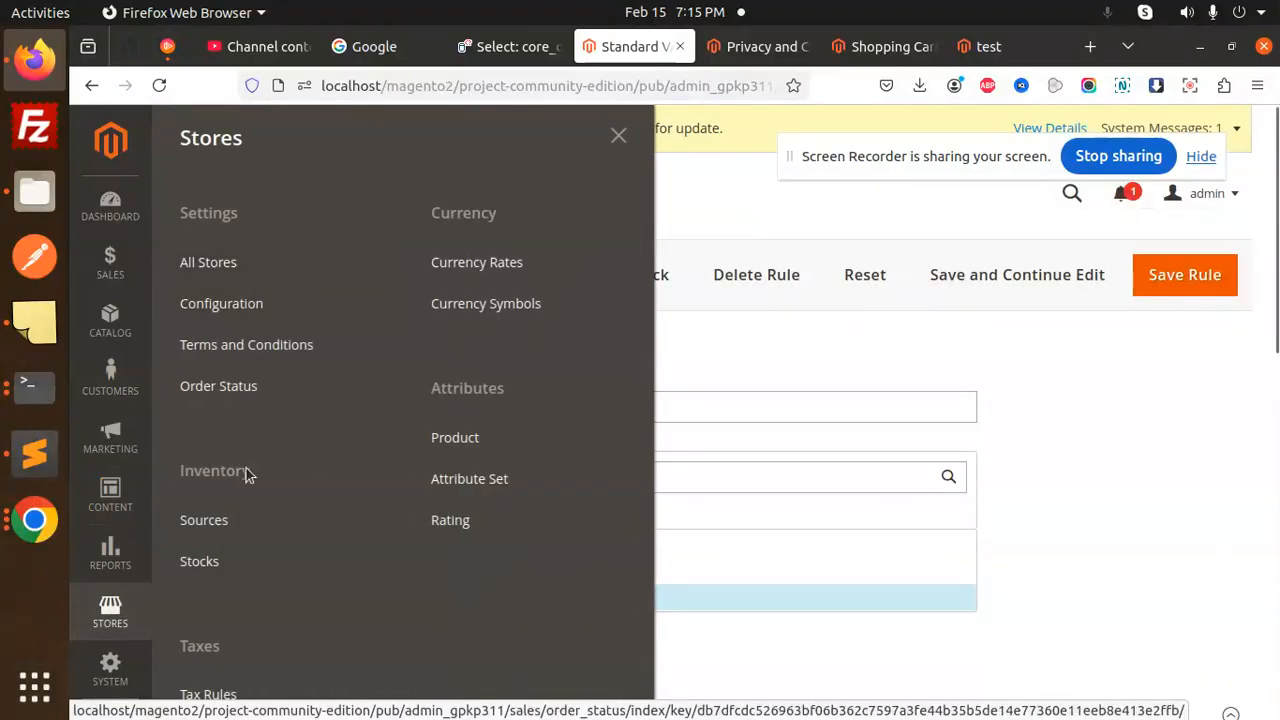
pyautogui.click(214, 305)
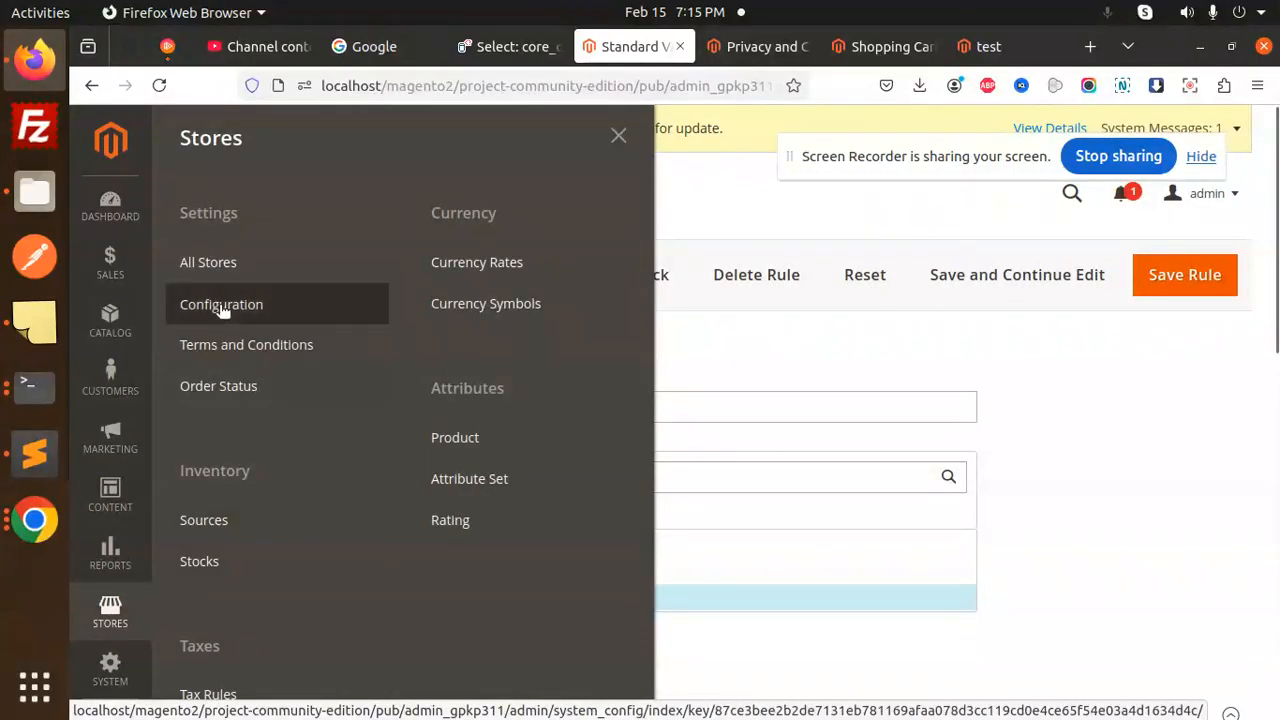
# - Sign in on the admin login page with the admin username and password
pyautogui.click(569, 420)
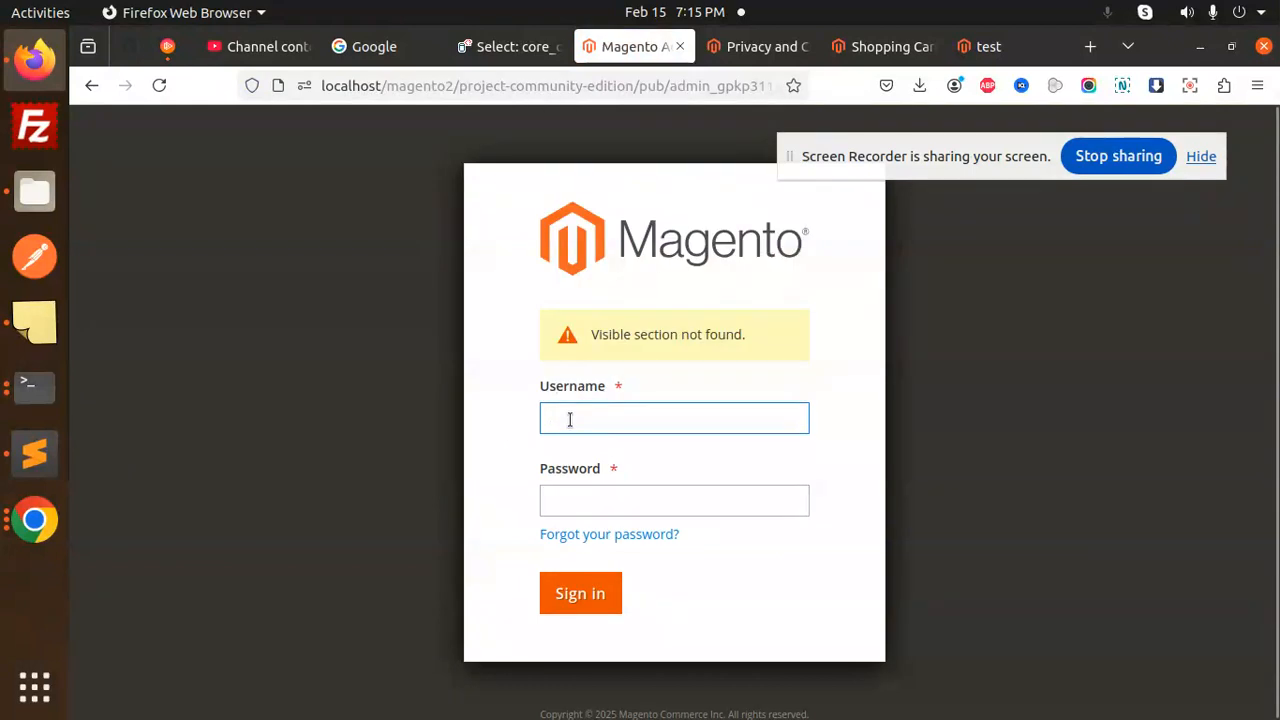
pyautogui.write('admin')
pyautogui.press('Down')
pyautogui.press('Return')
pyautogui.press('Tab')
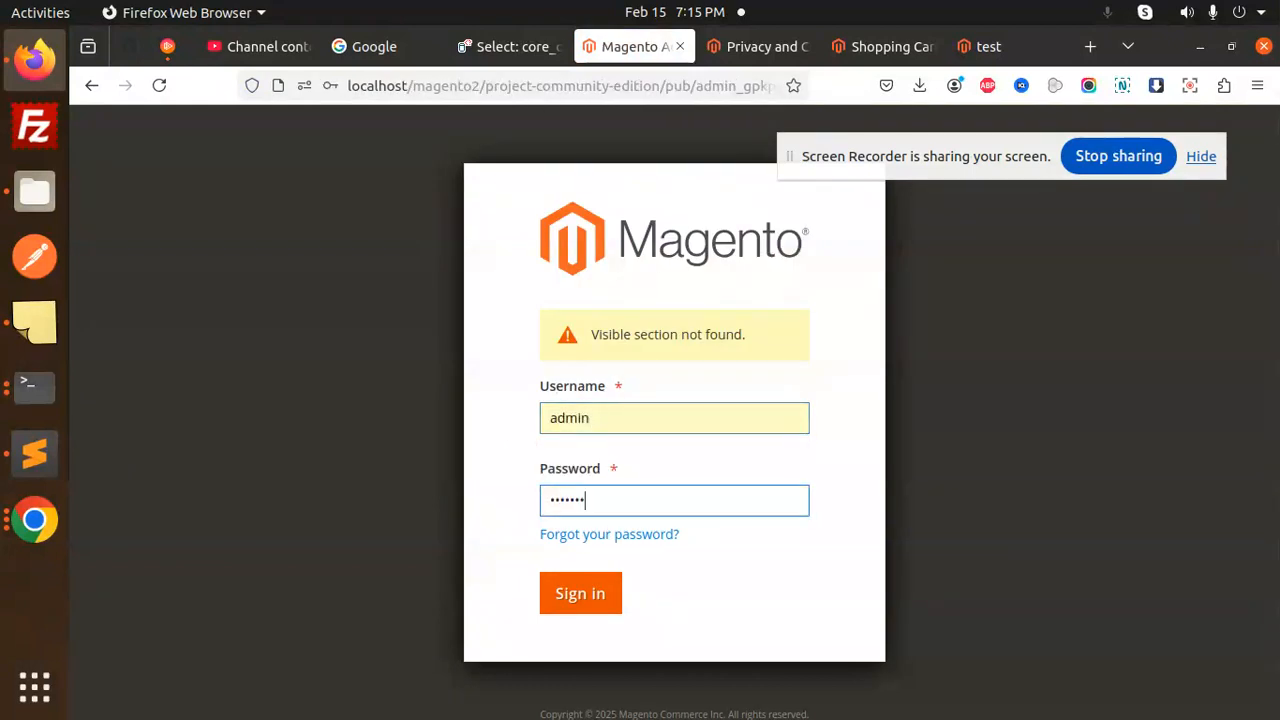
pyautogui.press('BackSpace')
pyautogui.press('BackSpace')
pyautogui.press('BackSpace')
pyautogui.press('BackSpace')
pyautogui.write('•••••••••')
pyautogui.press('Return')
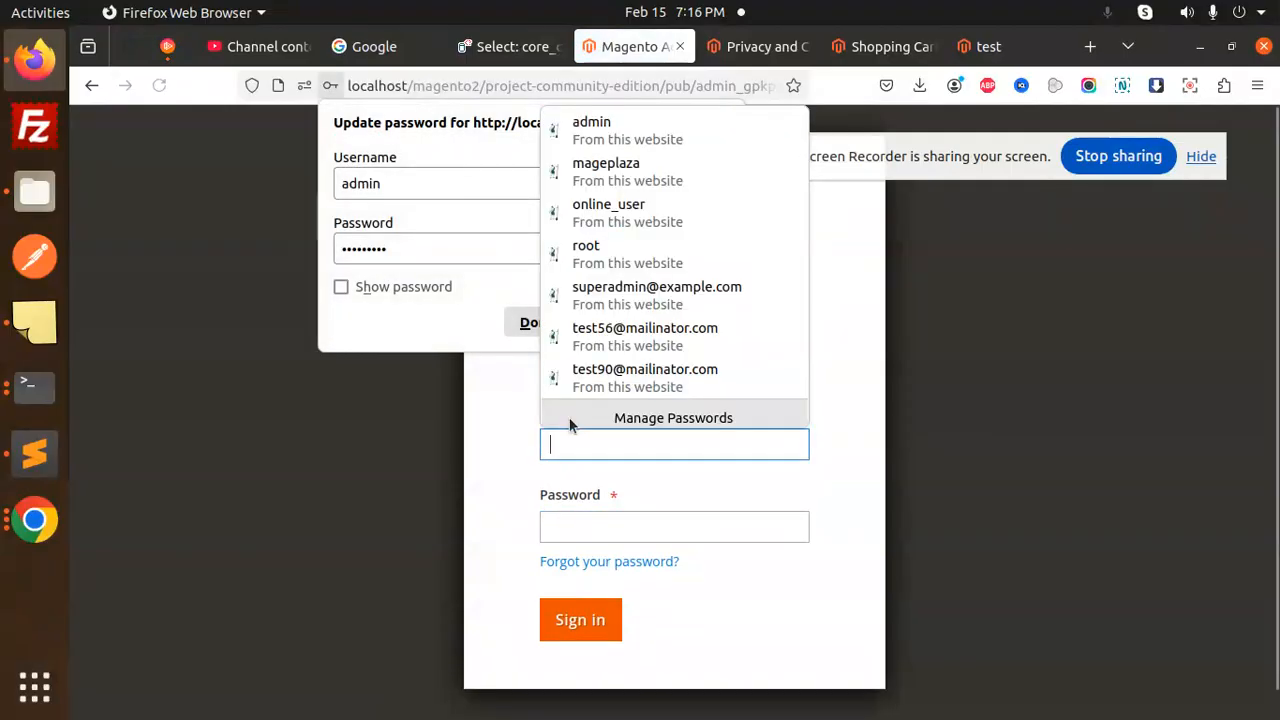
# - After the rejected sign-in, re-enter the admin username and move to the password field
pyautogui.click(582, 445)
pyautogui.click(582, 445)
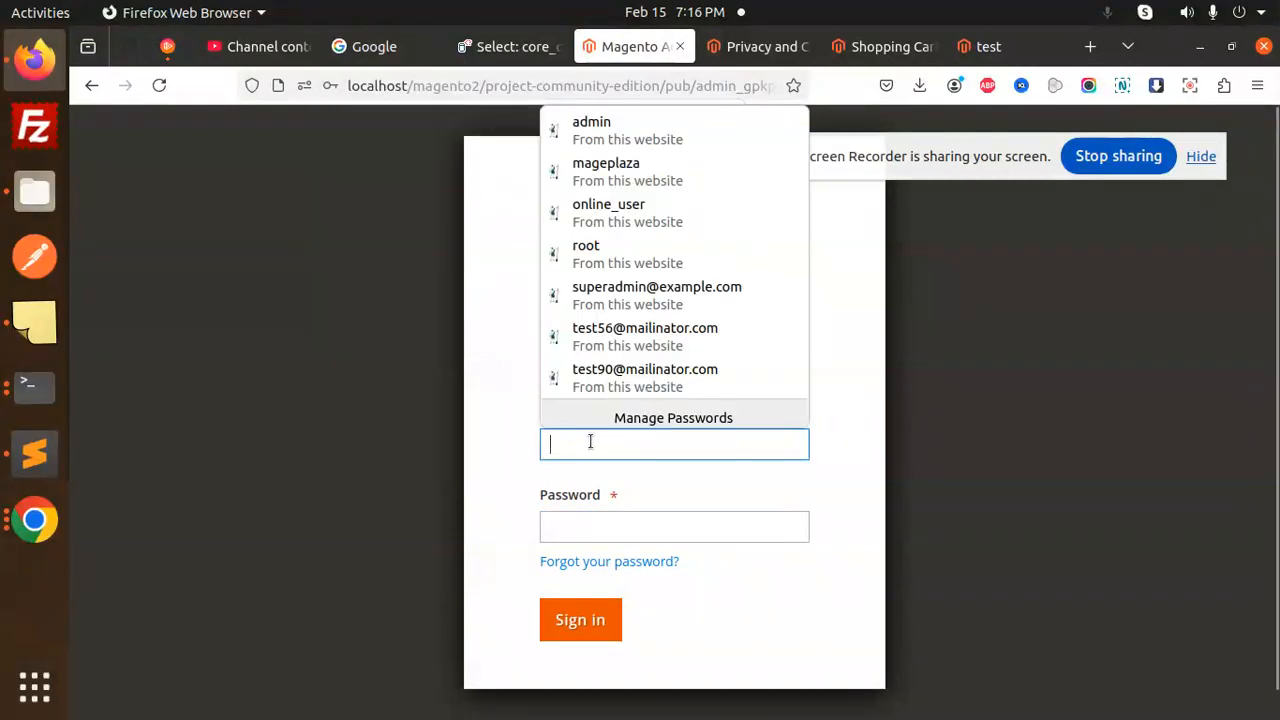
pyautogui.write('admin')
pyautogui.press('Tab')
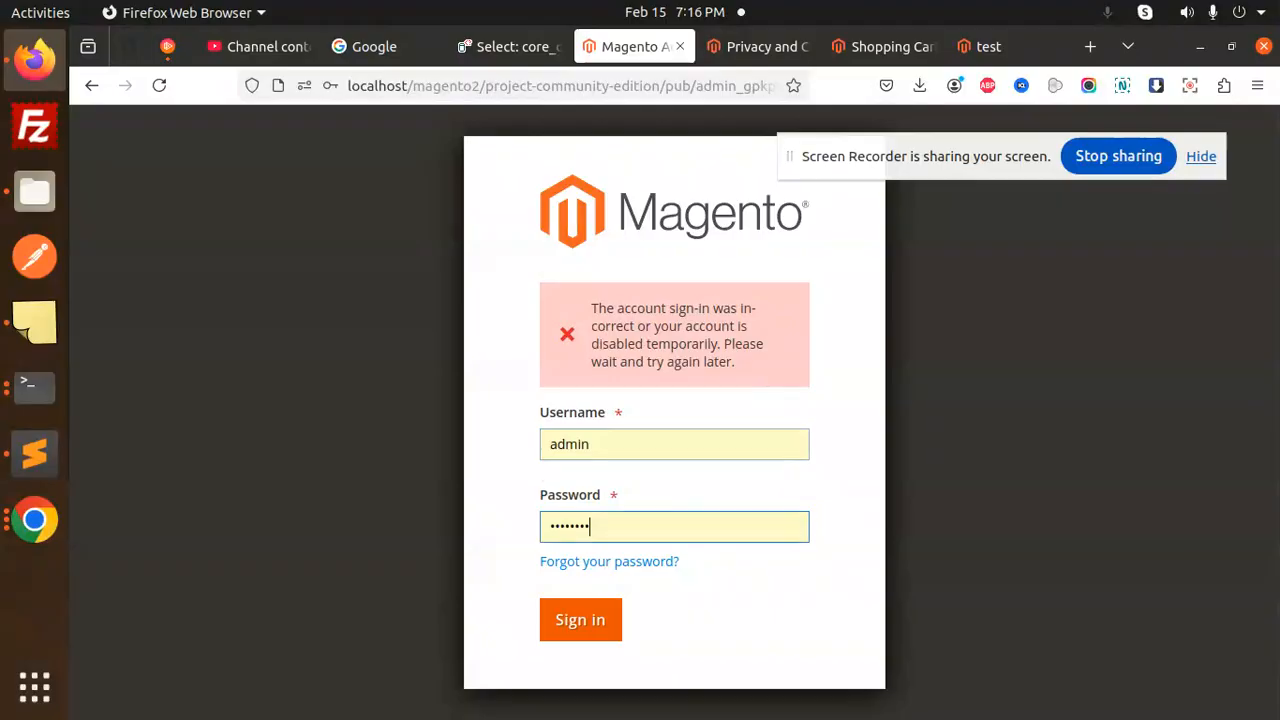
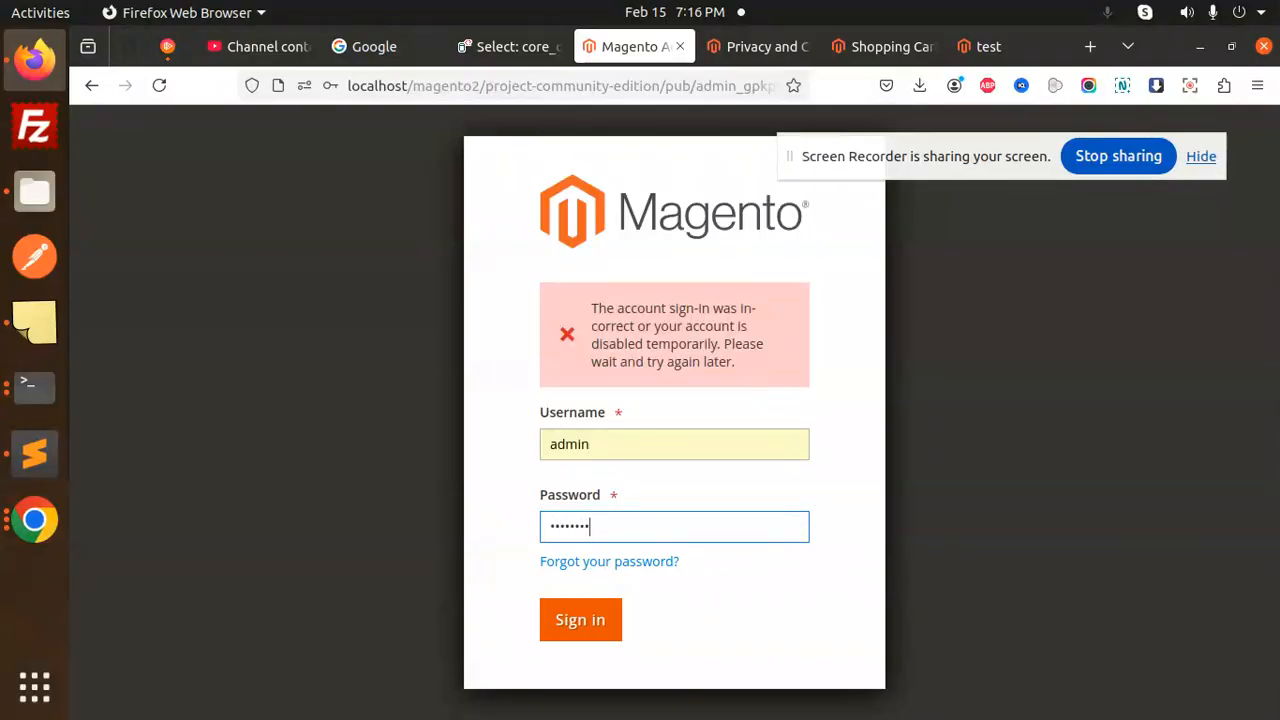
# - Sign in to the admin panel and go to Stores > Configuration
pyautogui.press('Return')
pyautogui.click(140, 614)
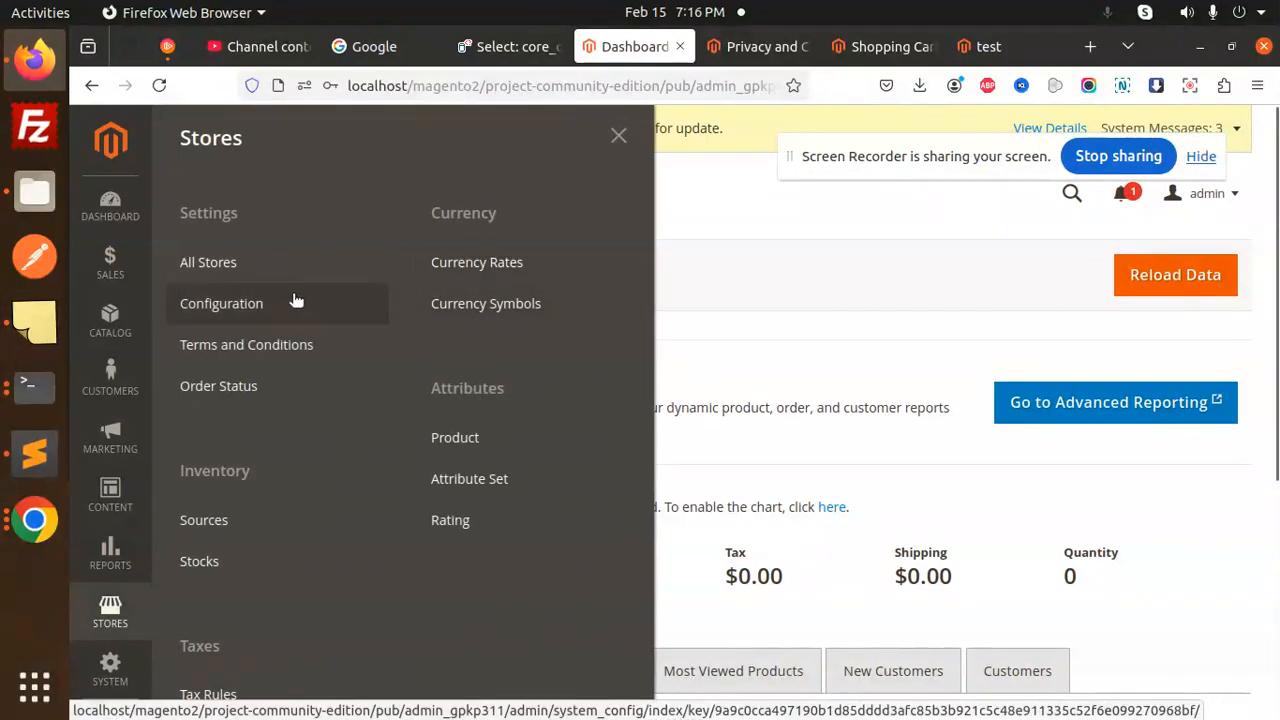
pyautogui.click(266, 316)
# - Open the Tax configuration page under the Sales section
pyautogui.scroll(-5, 283, 538)
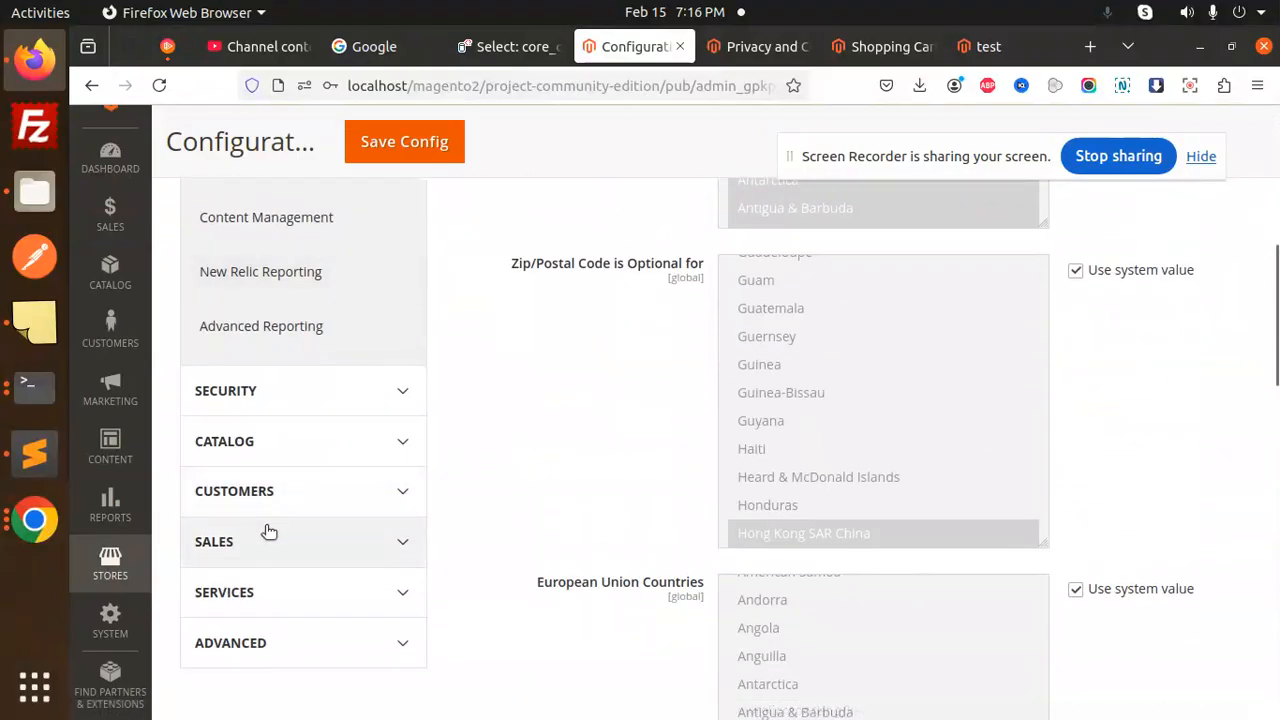
pyautogui.scroll(5, 269, 530)
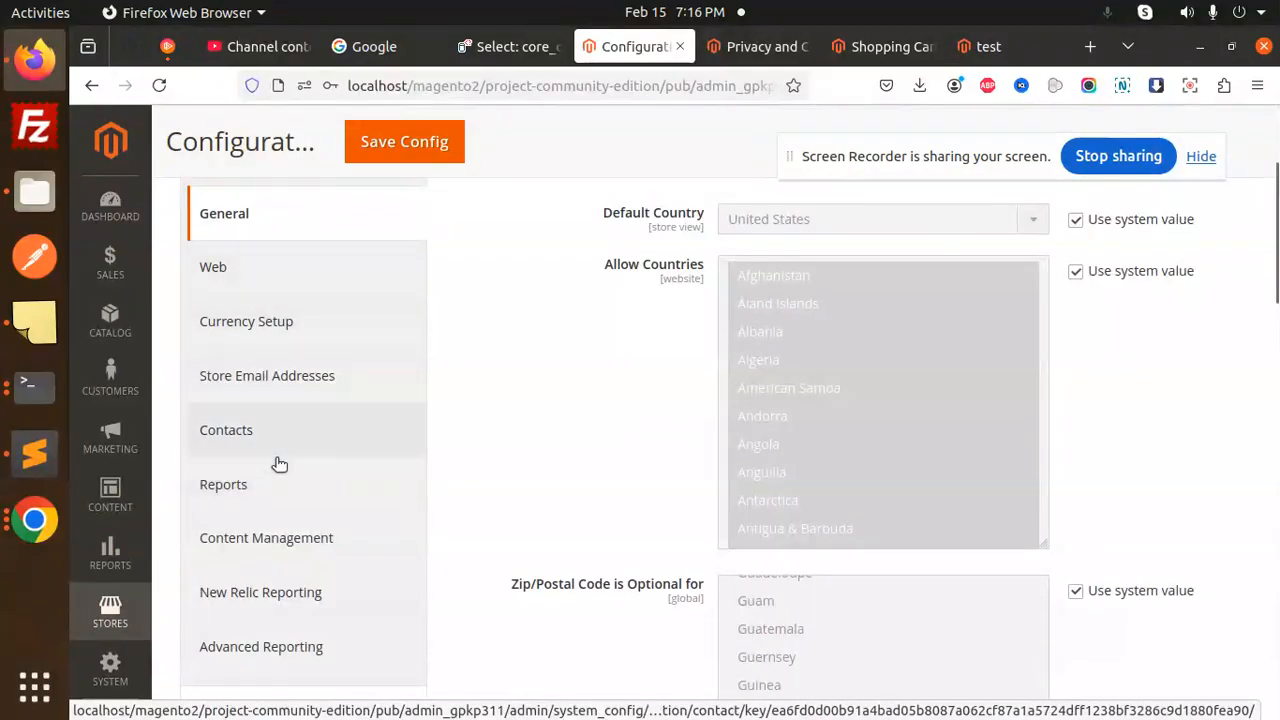
pyautogui.scroll(-8, 279, 464)
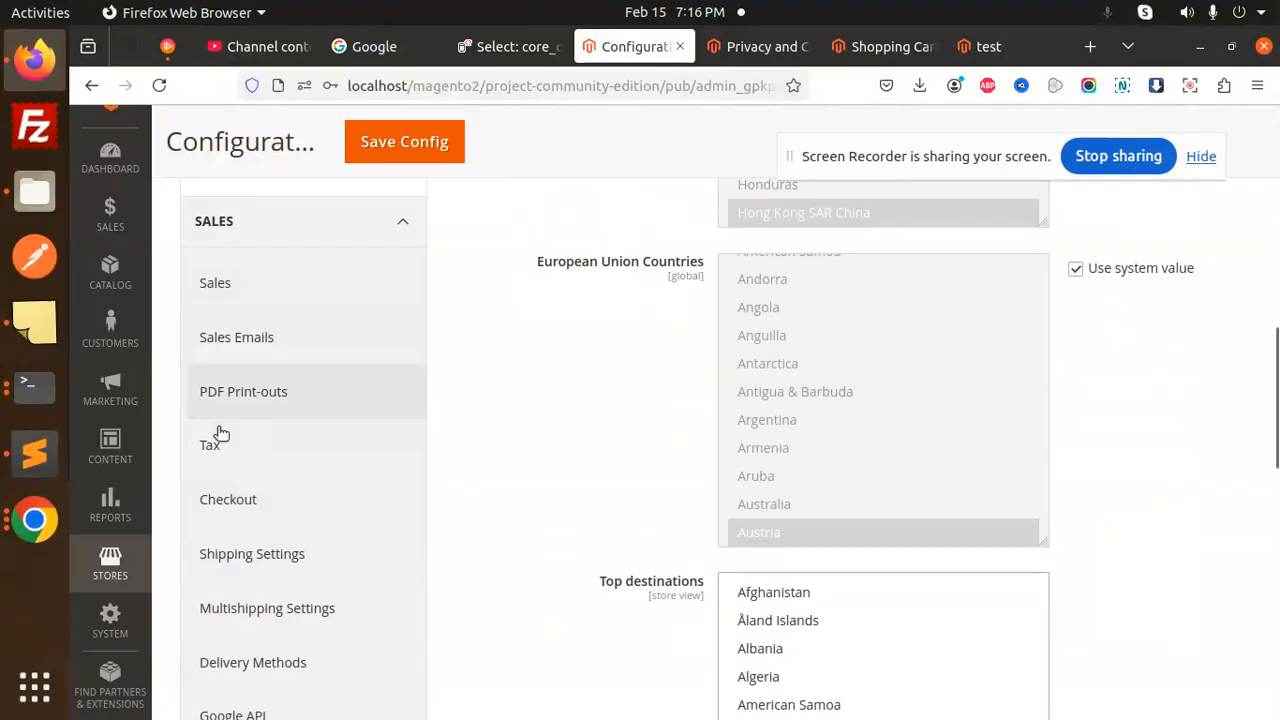
pyautogui.click(212, 446)
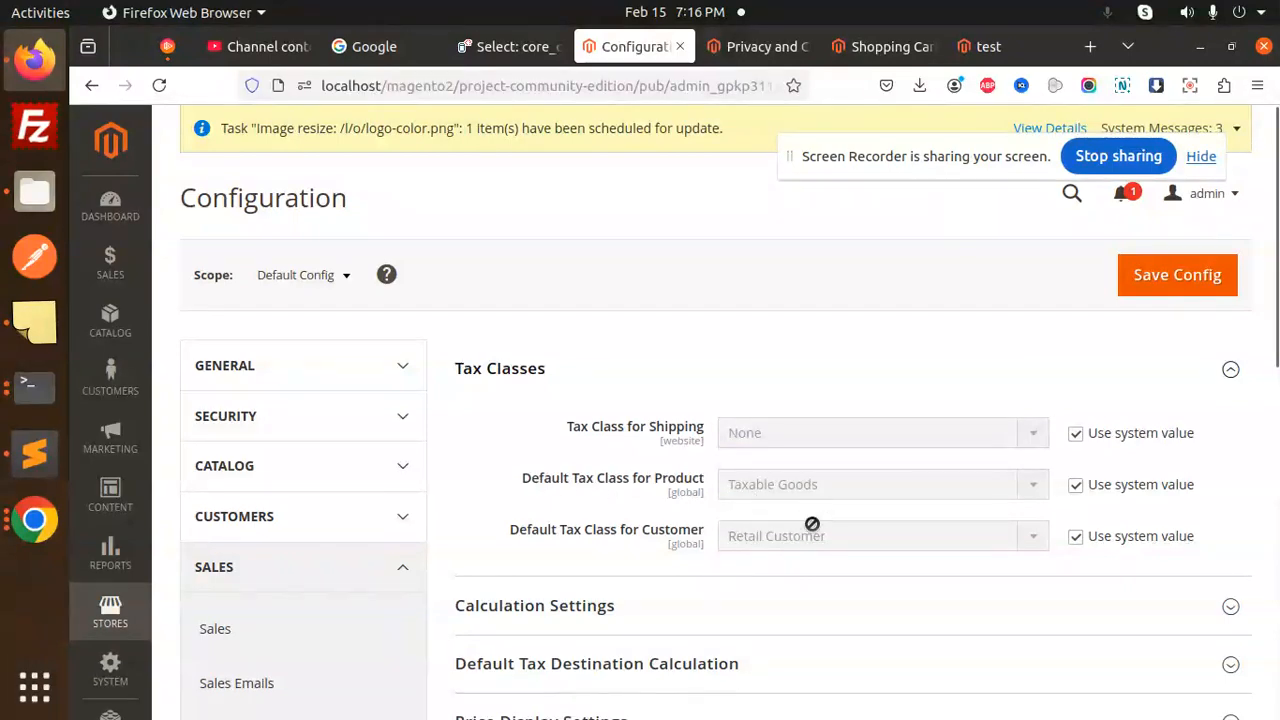
pyautogui.scroll(-3, 810, 505)
# - Expand the Calculation, Default Tax Destination, Price Display and Shopping Cart Display sections
pyautogui.click(590, 392)
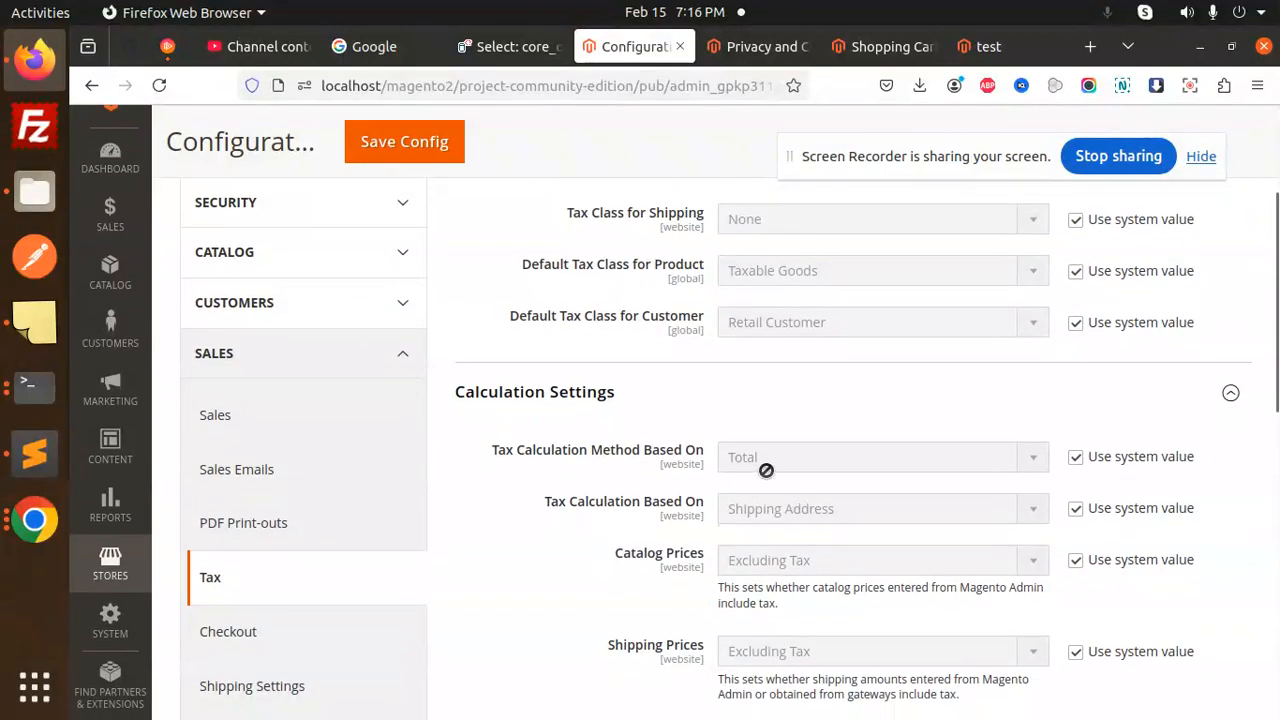
pyautogui.scroll(-2, 766, 470)
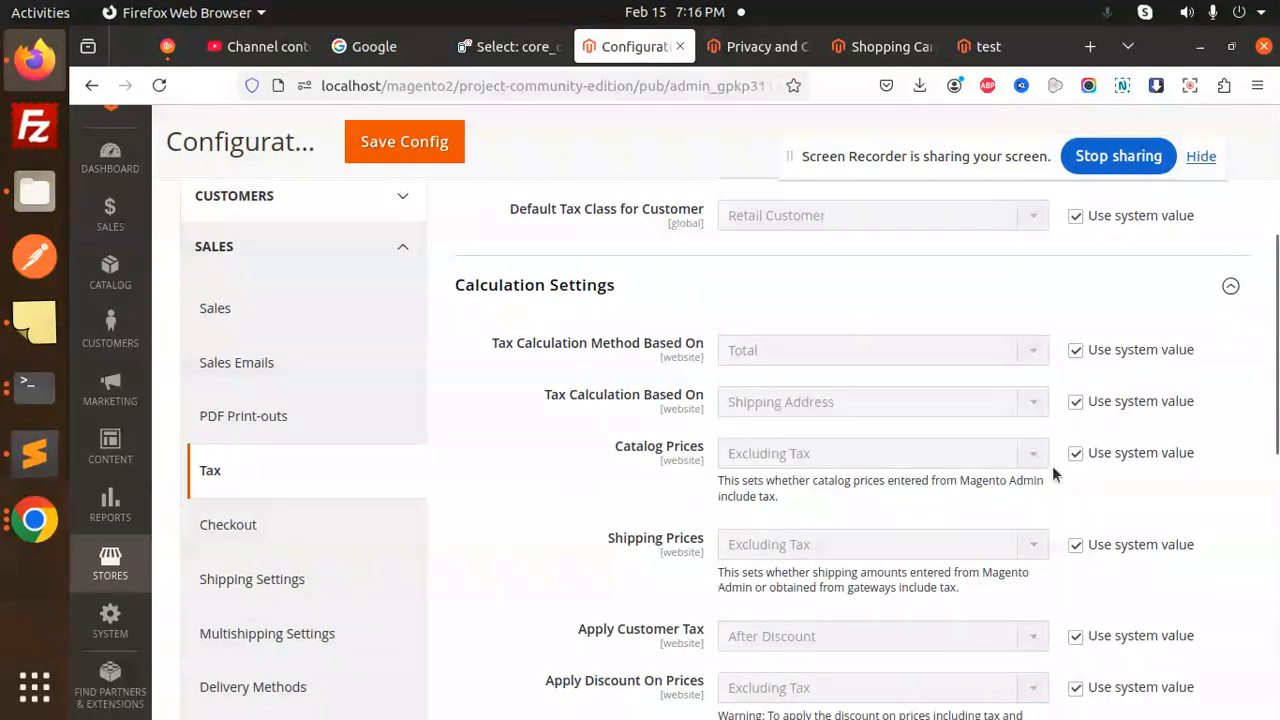
pyautogui.scroll(-2, 788, 533)
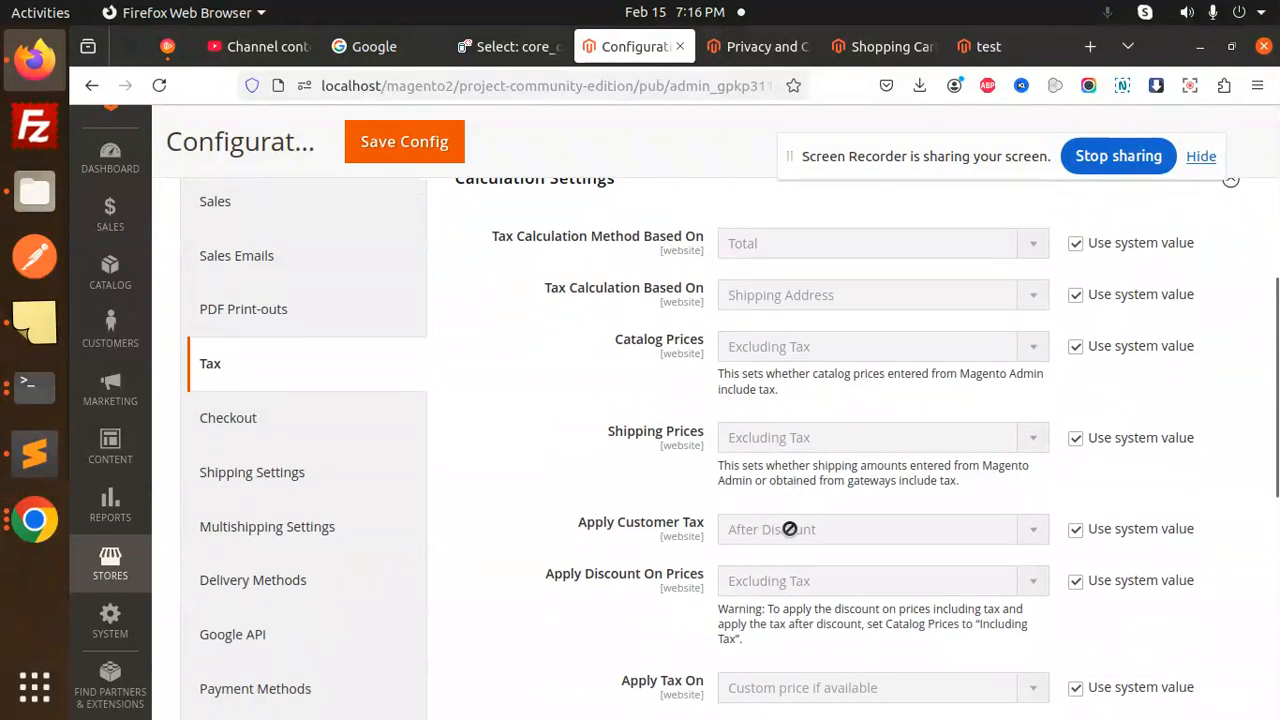
pyautogui.scroll(-3, 834, 534)
pyautogui.scroll(-3, 730, 548)
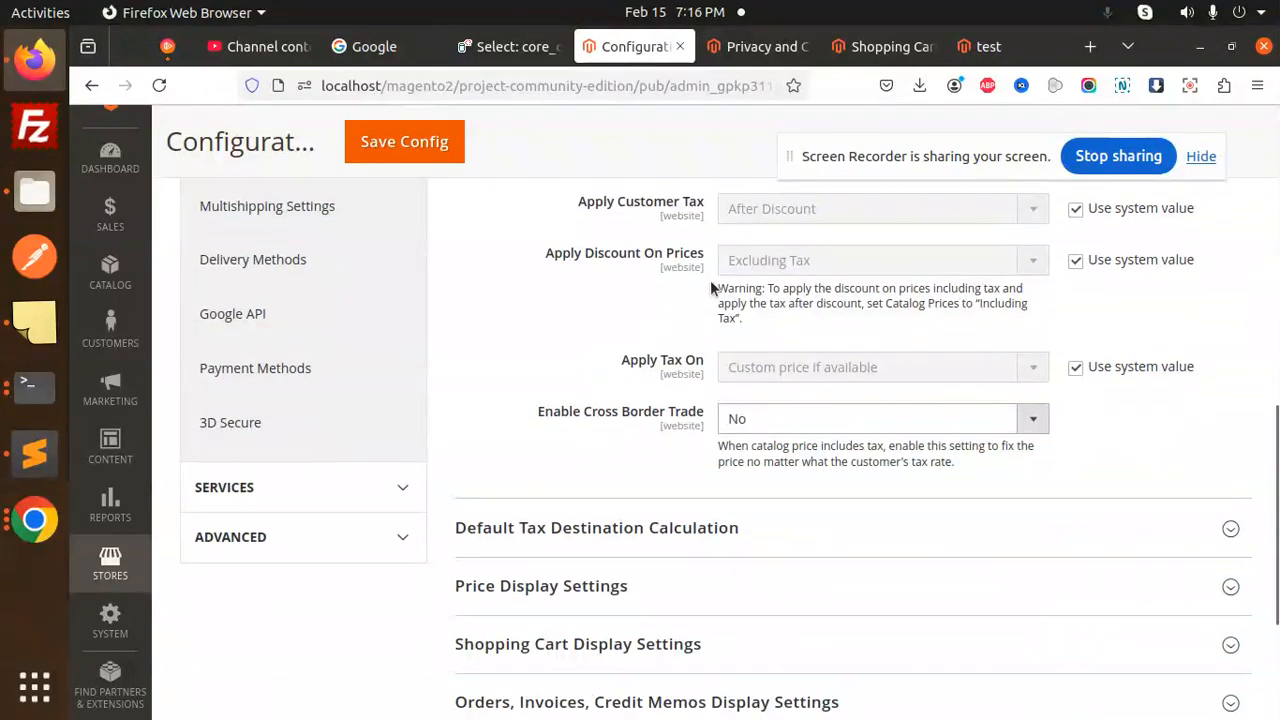
pyautogui.click(605, 528)
pyautogui.click(600, 465)
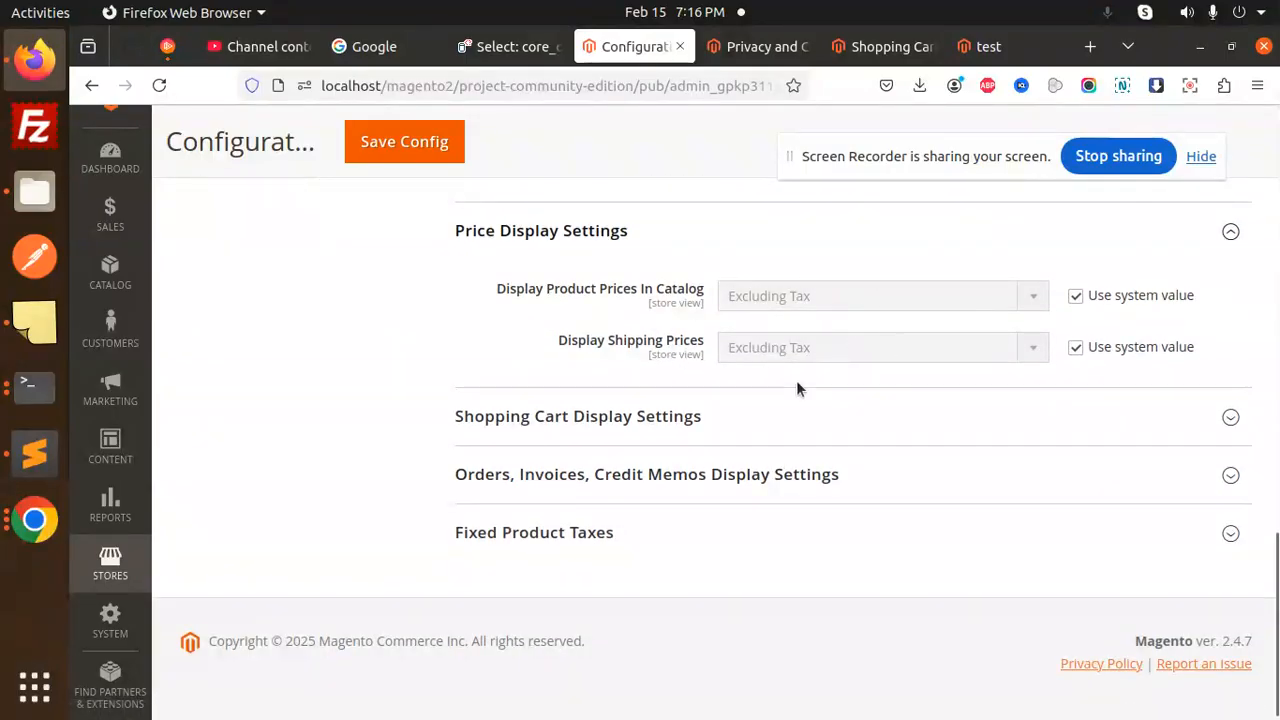
pyautogui.click(640, 416)
pyautogui.scroll(-2, 700, 460)
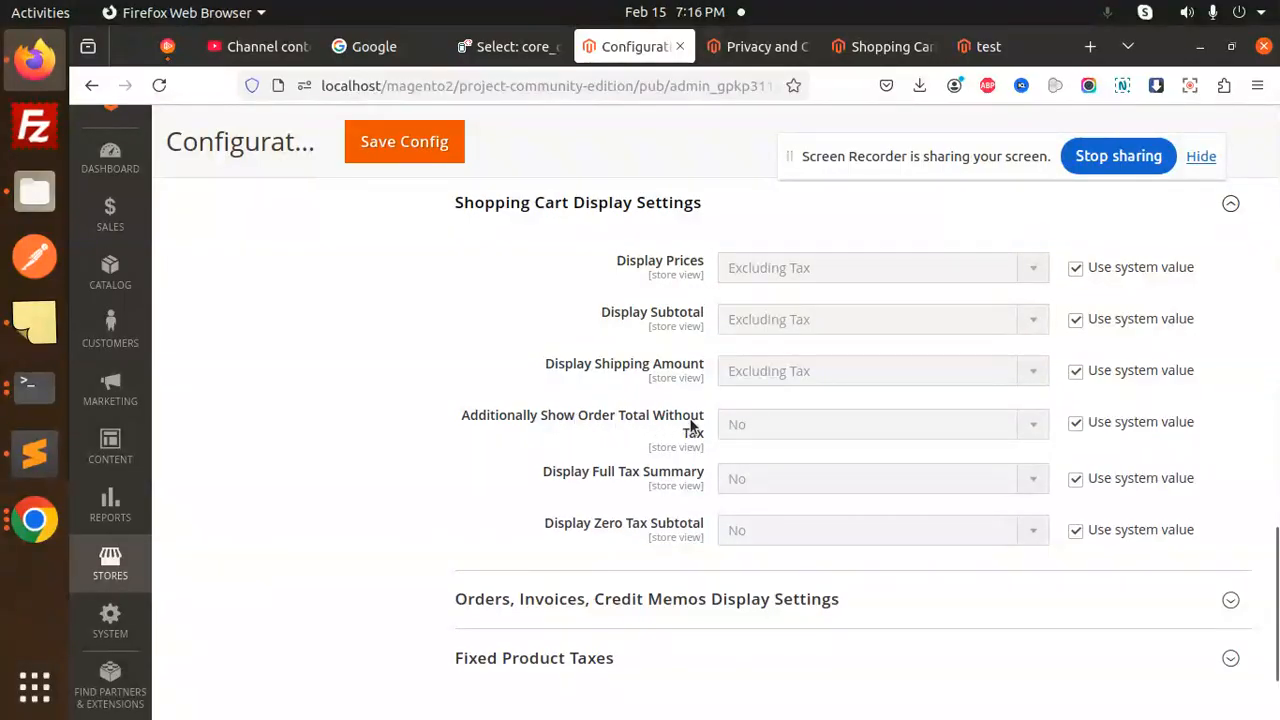
# - Set cart Order Total Without Tax, Full Tax Summary and Zero Tax Subtotal to Yes
pyautogui.click(1075, 422)
pyautogui.click(815, 424)
pyautogui.click(808, 456)
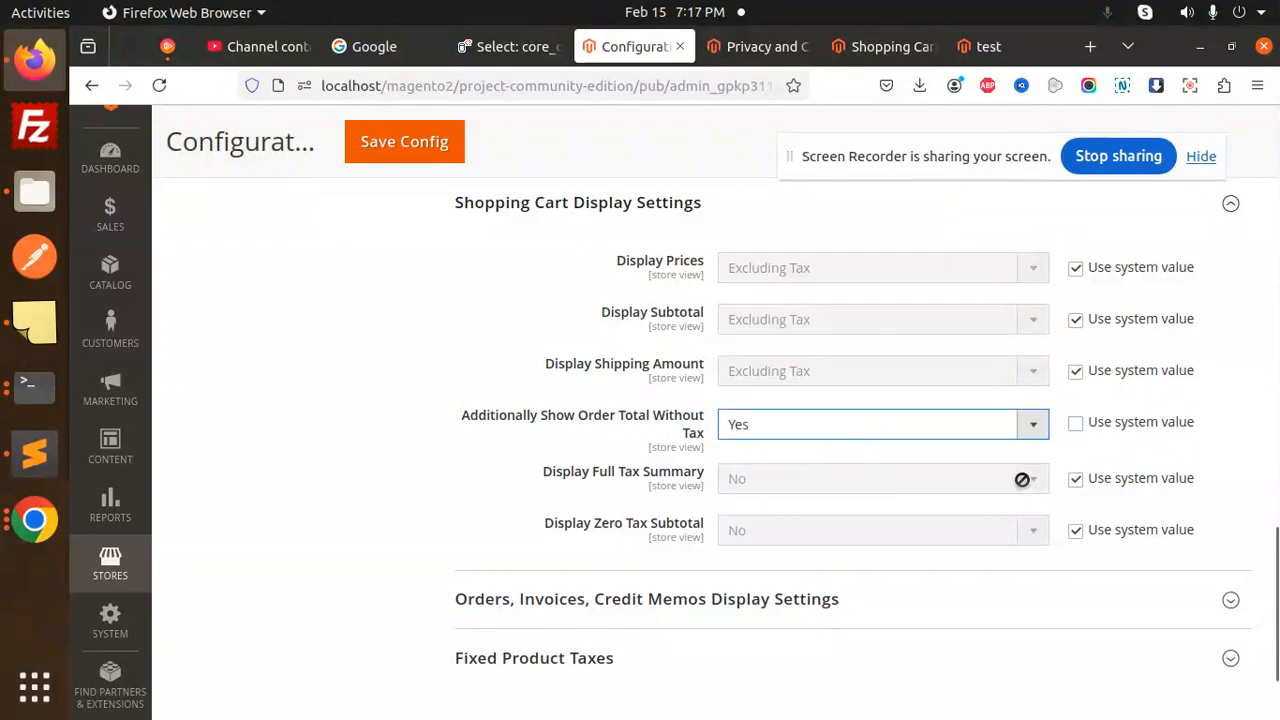
pyautogui.click(1075, 479)
pyautogui.click(840, 479)
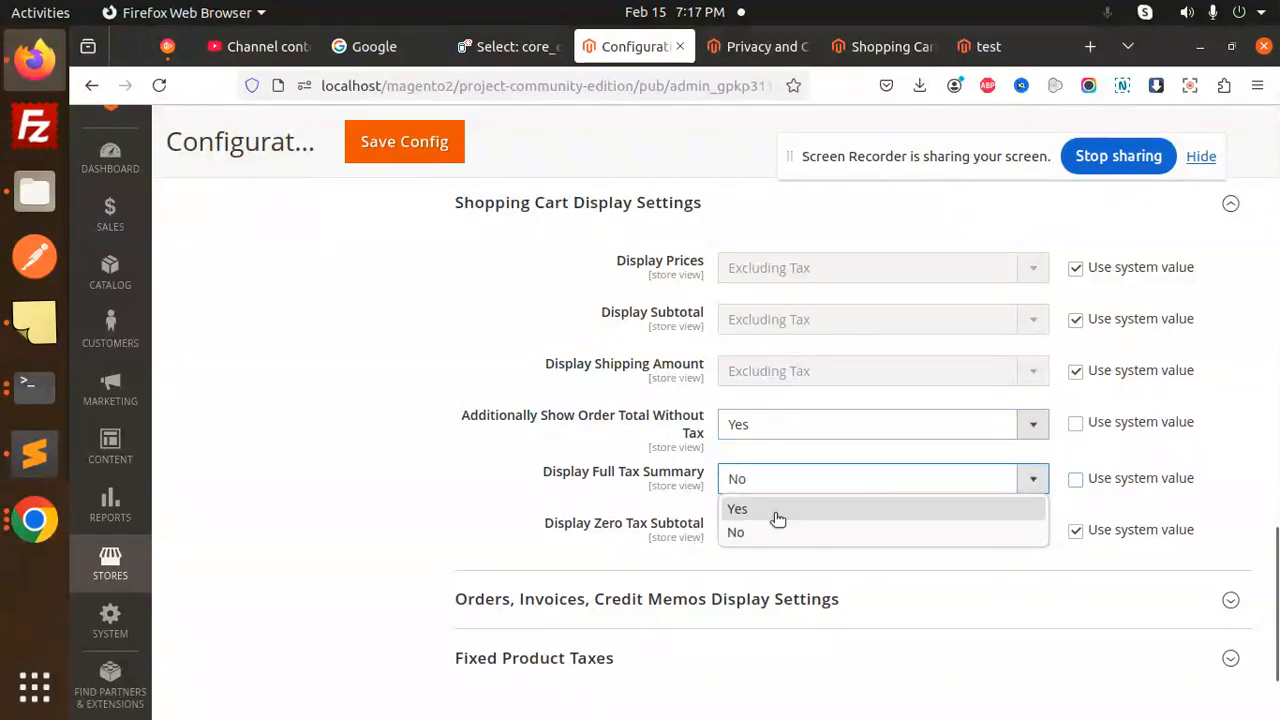
pyautogui.click(773, 510)
pyautogui.click(1075, 530)
pyautogui.click(900, 530)
pyautogui.click(826, 560)
# - Expand the Fixed Product Taxes settings and save the tax configuration
pyautogui.scroll(-2, 810, 510)
pyautogui.scroll(5, 650, 510)
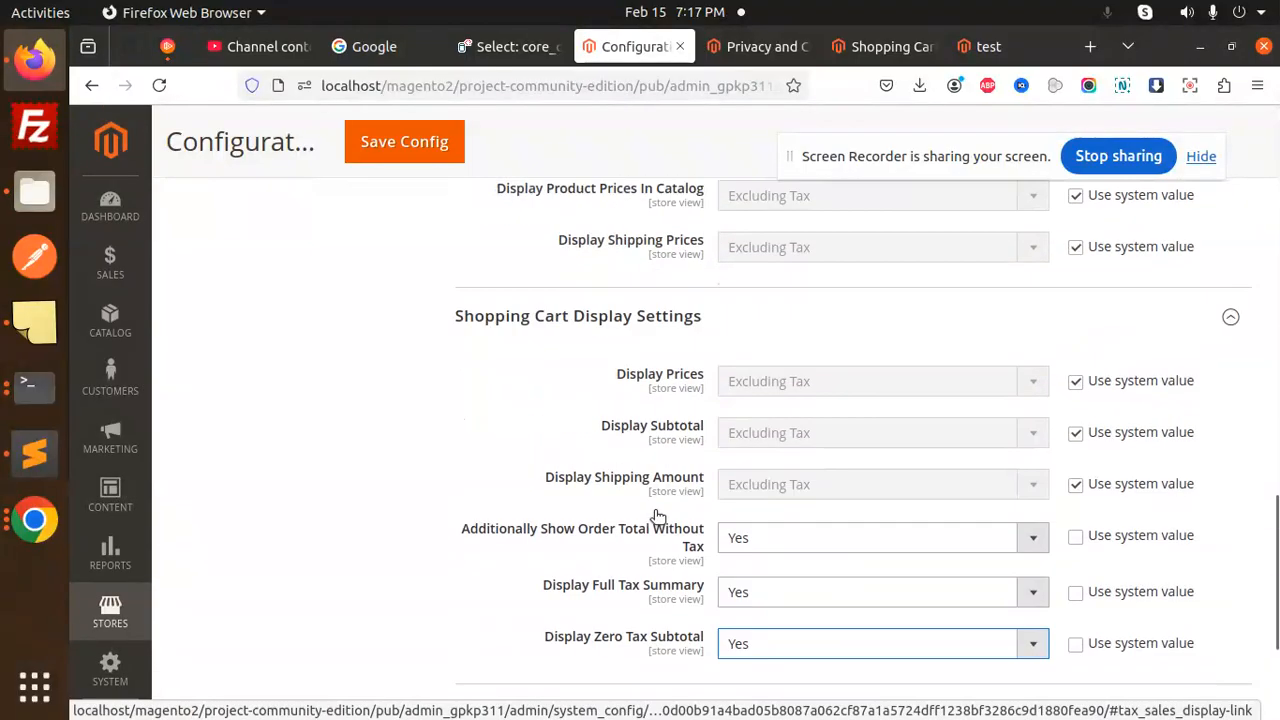
pyautogui.scroll(-5, 620, 551)
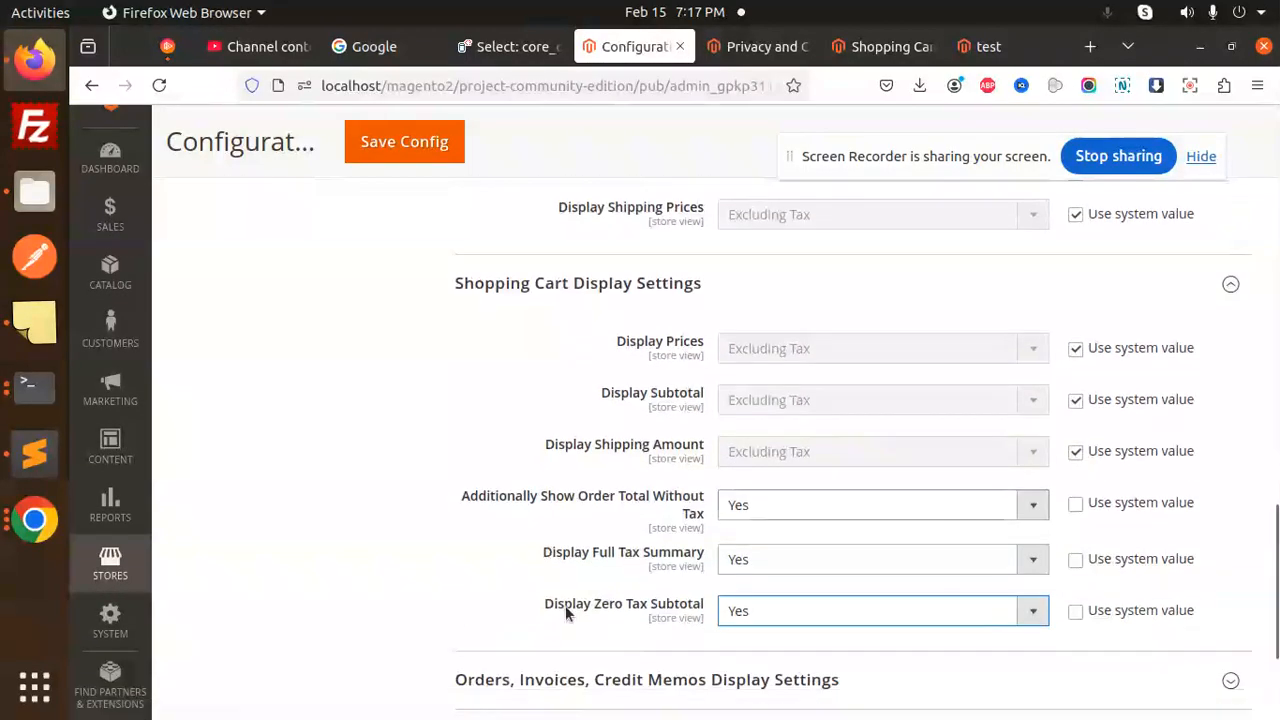
pyautogui.click(557, 553)
pyautogui.scroll(-1, 737, 514)
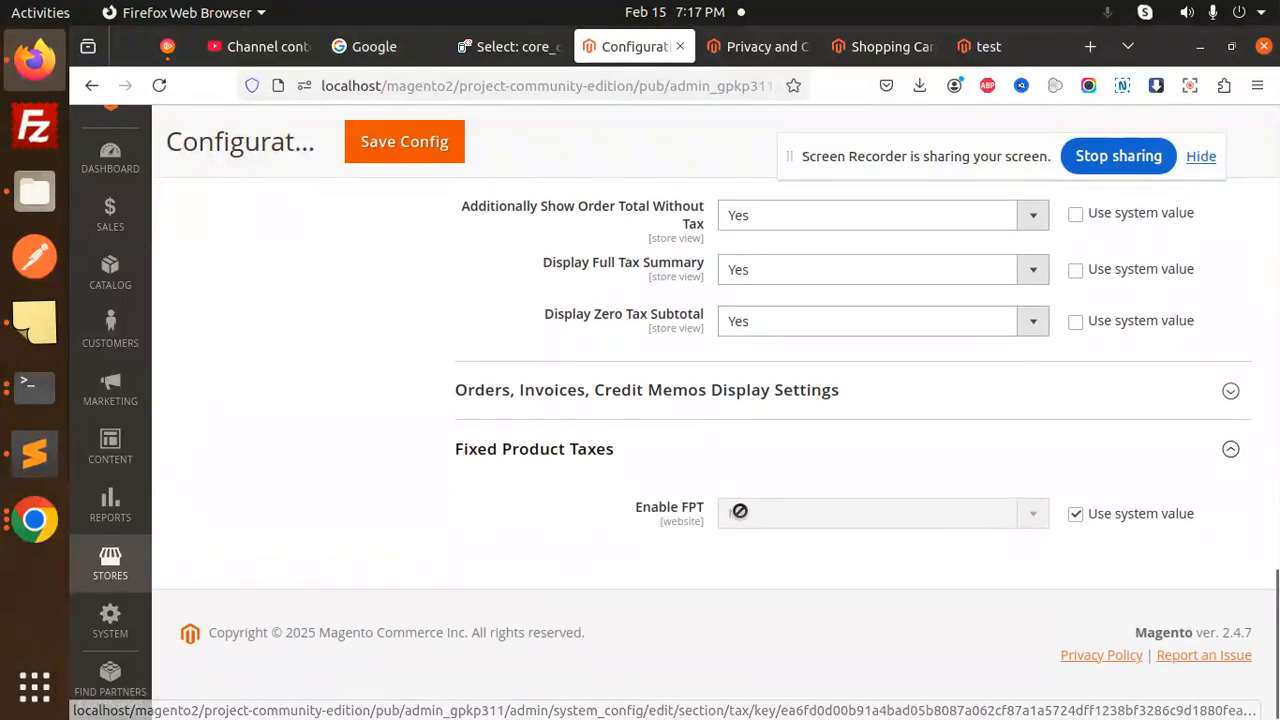
pyautogui.scroll(5, 726, 542)
pyautogui.scroll(2, 706, 526)
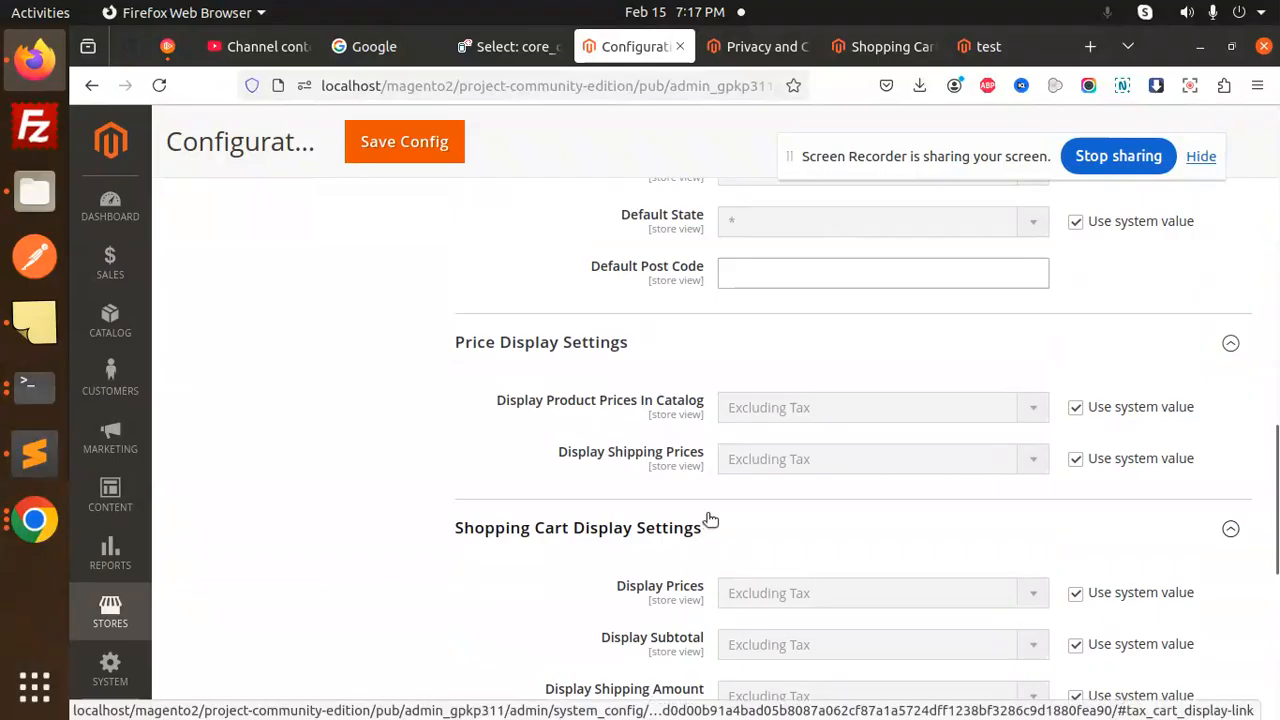
pyautogui.scroll(-1, 709, 520)
pyautogui.scroll(15, 707, 515)
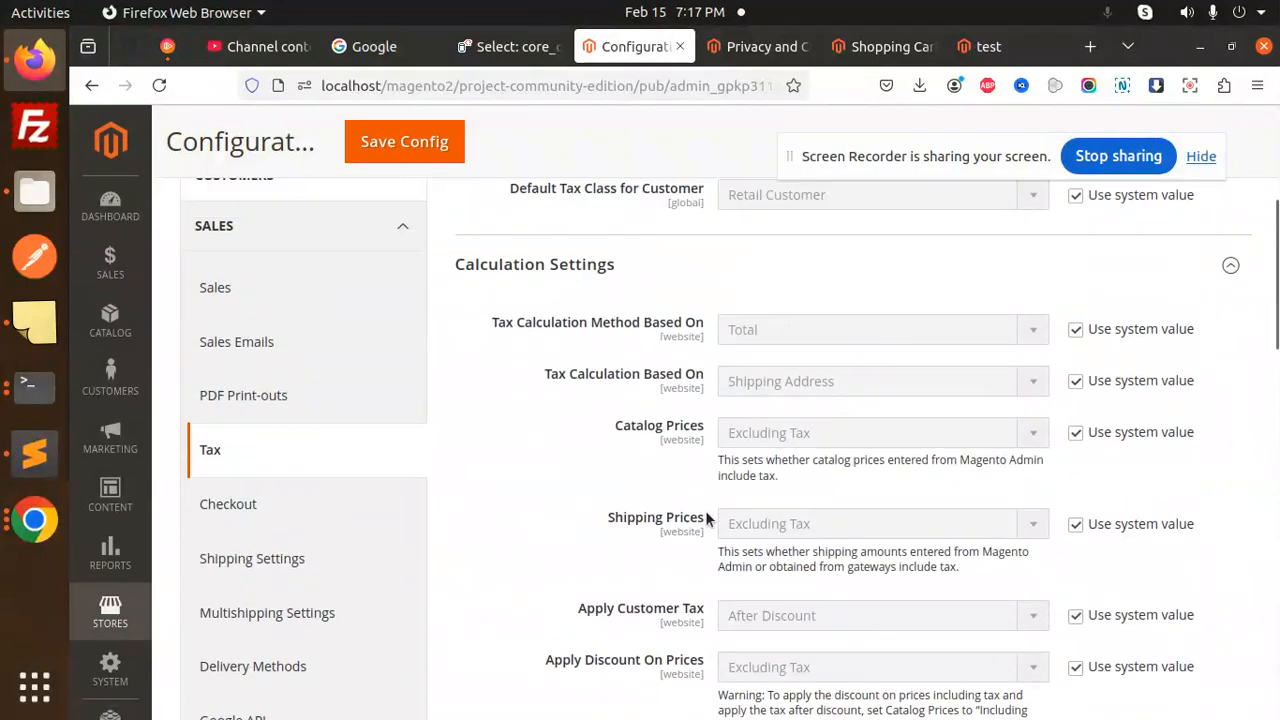
pyautogui.click(1180, 276)
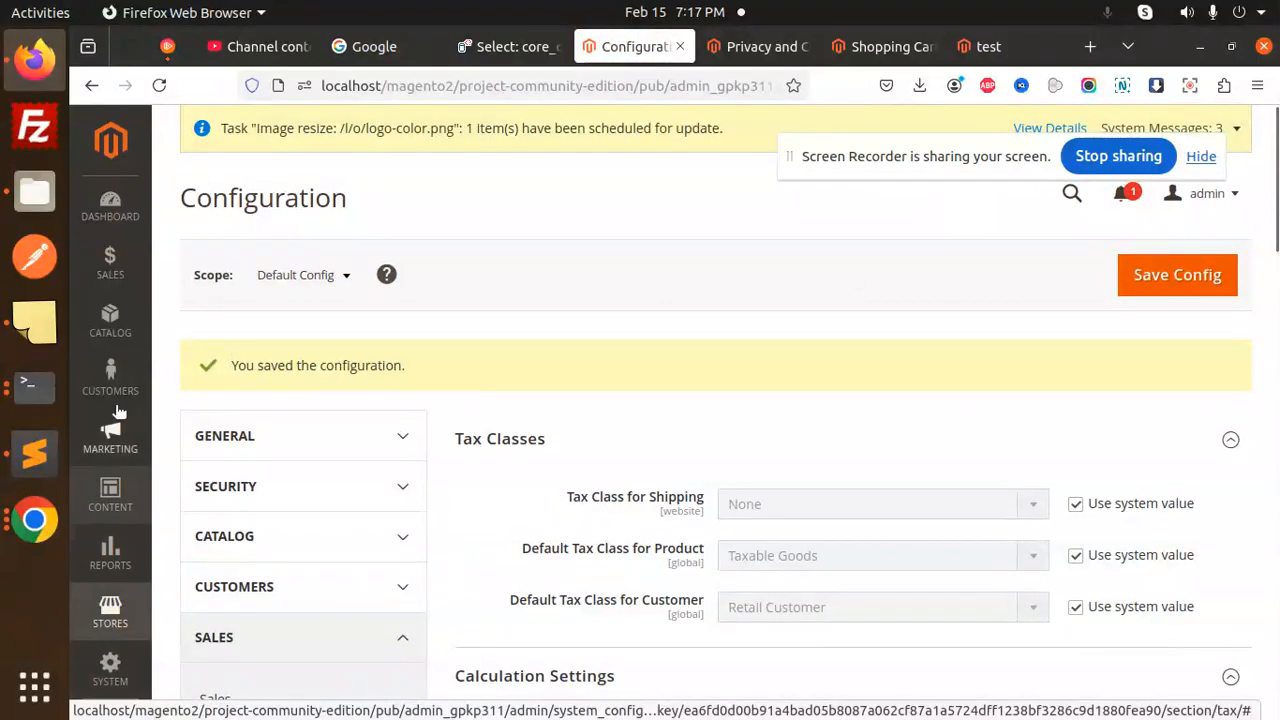
pyautogui.scroll(-3, 110, 450)
# - Go to the Stores > Tax Zones and Rates list
pyautogui.click(110, 617)
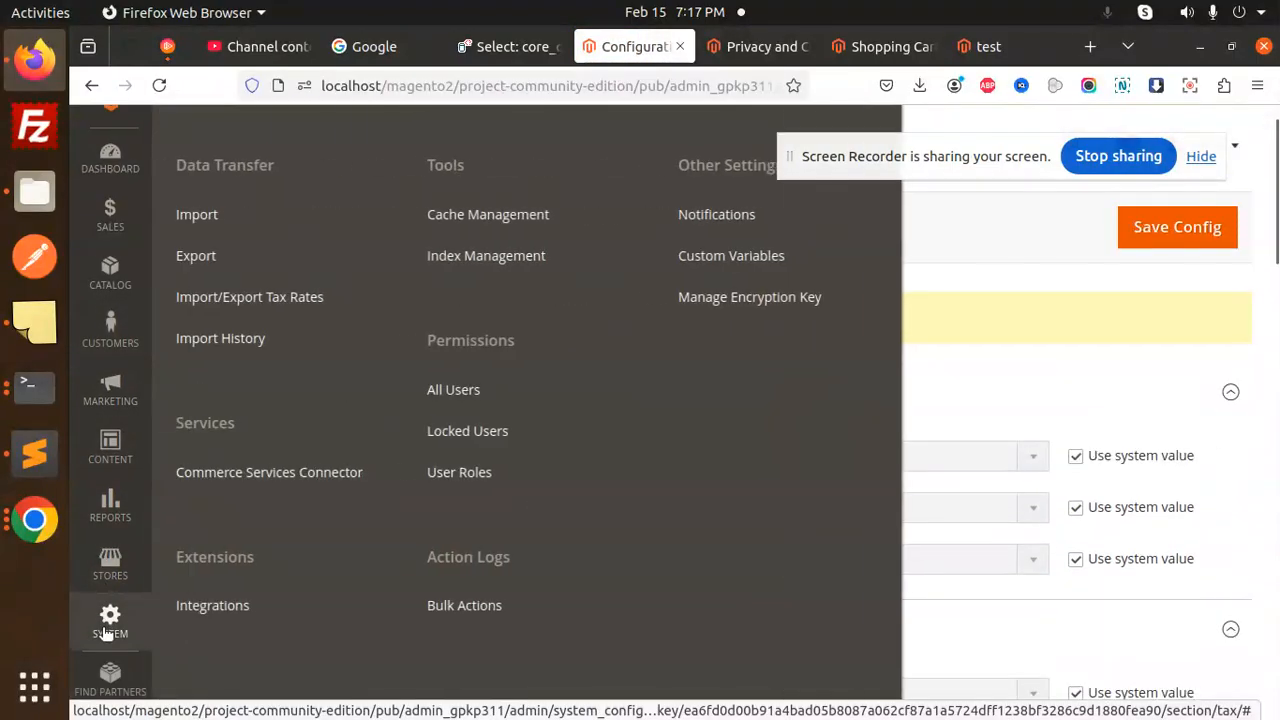
pyautogui.scroll(-2, 110, 600)
pyautogui.click(110, 485)
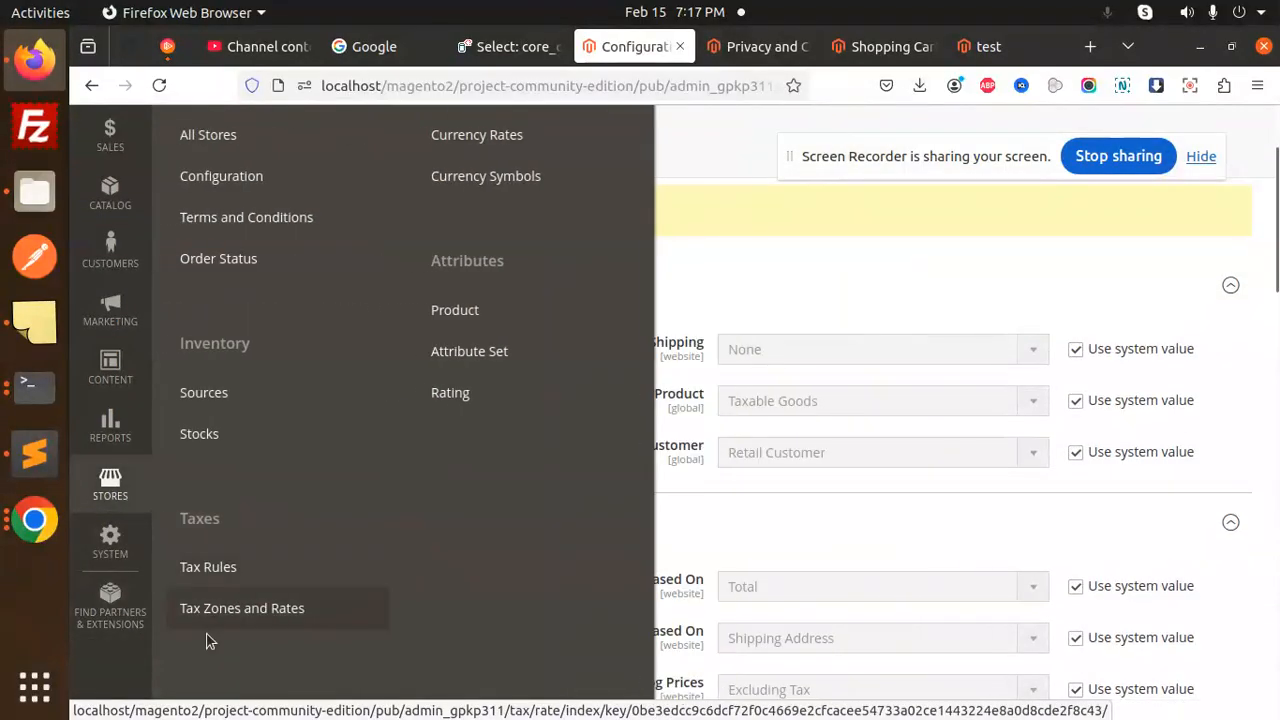
pyautogui.click(246, 608)
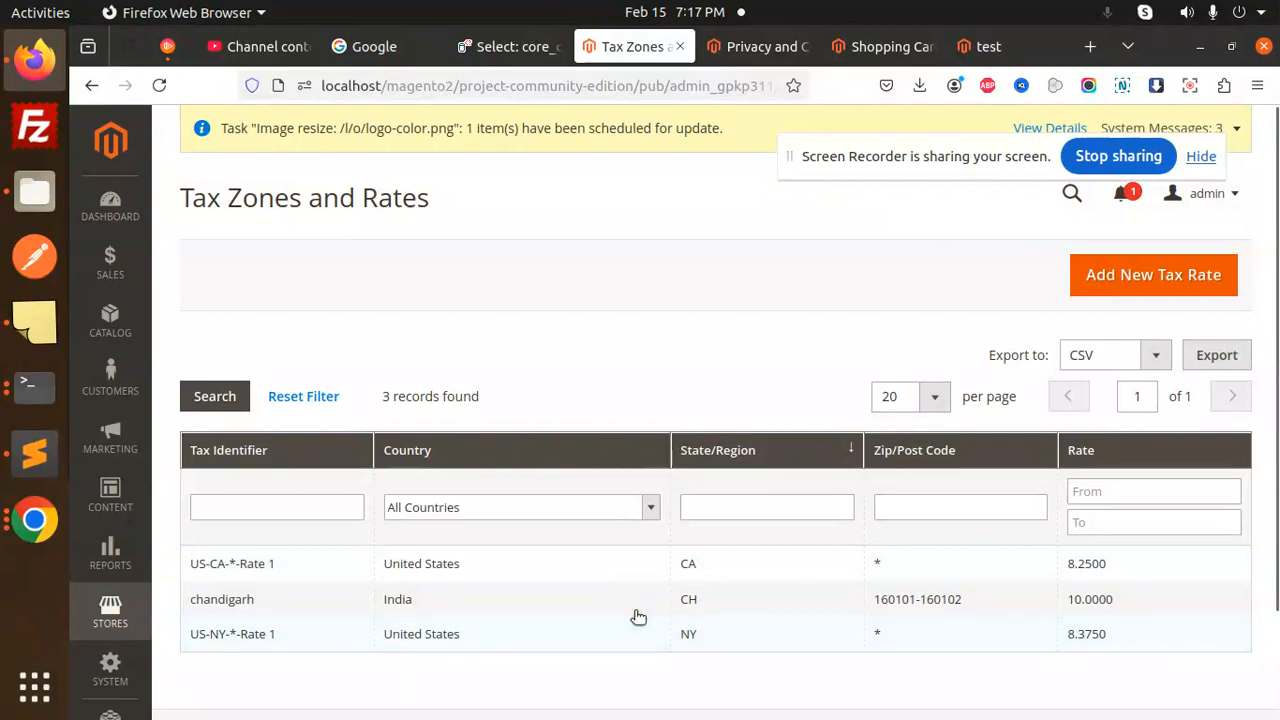
pyautogui.click(470, 614)
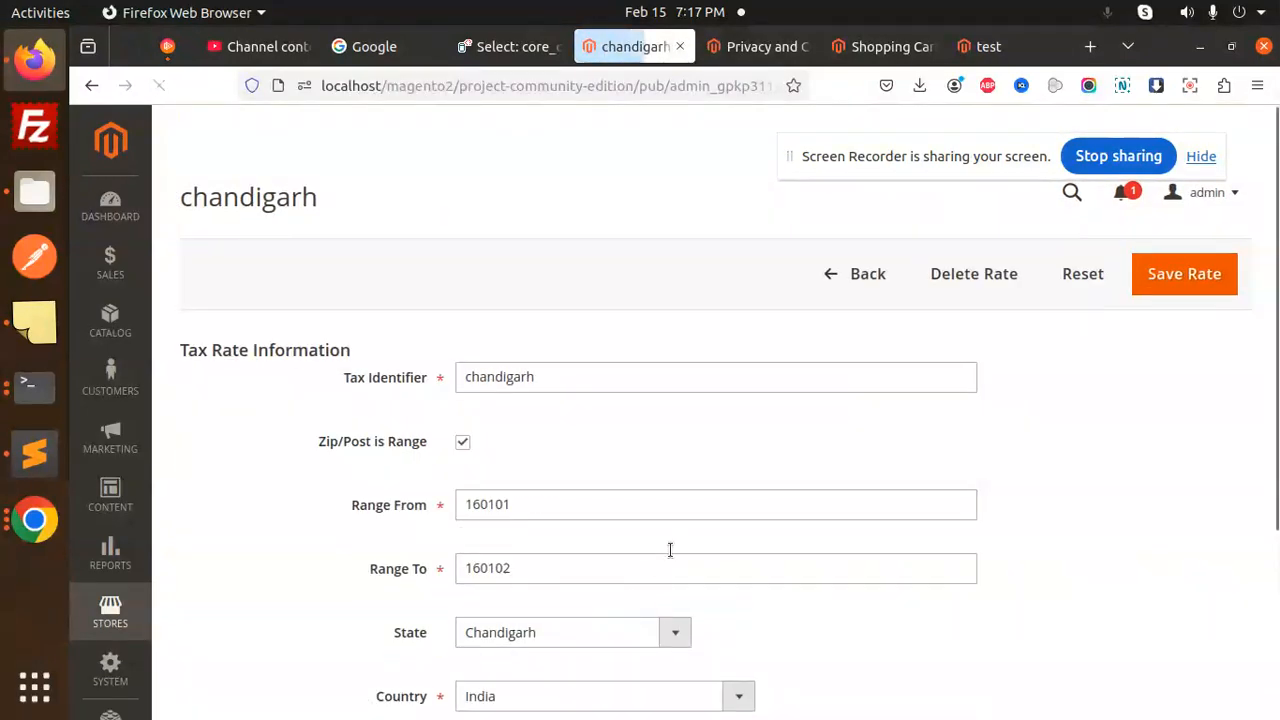
pyautogui.scroll(-4, 669, 549)
pyautogui.scroll(4, 695, 405)
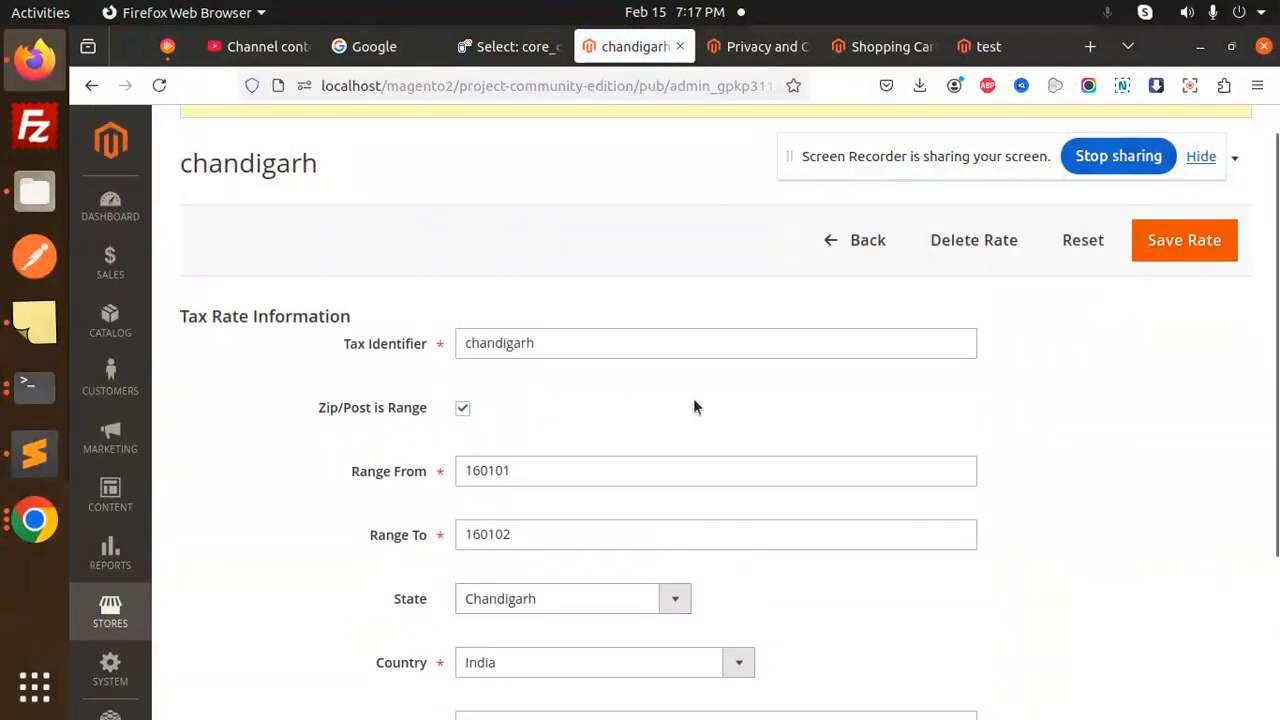
pyautogui.click(1180, 240)
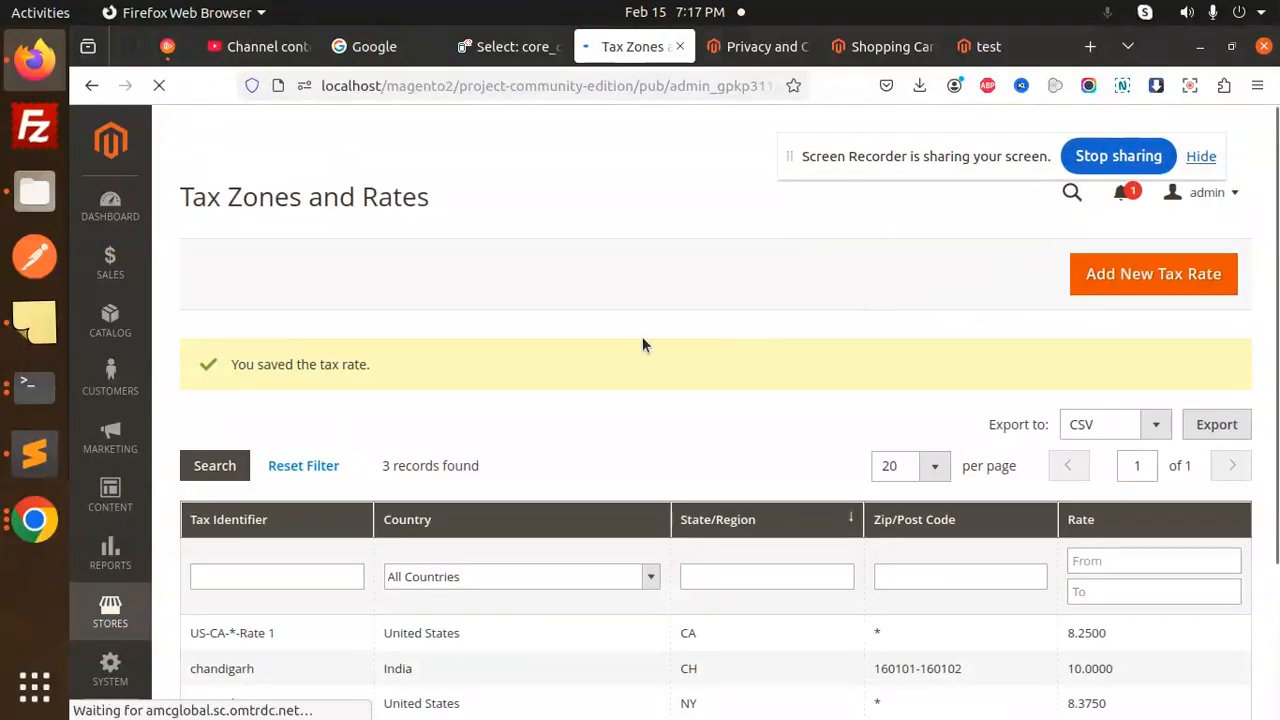
pyautogui.click(91, 85)
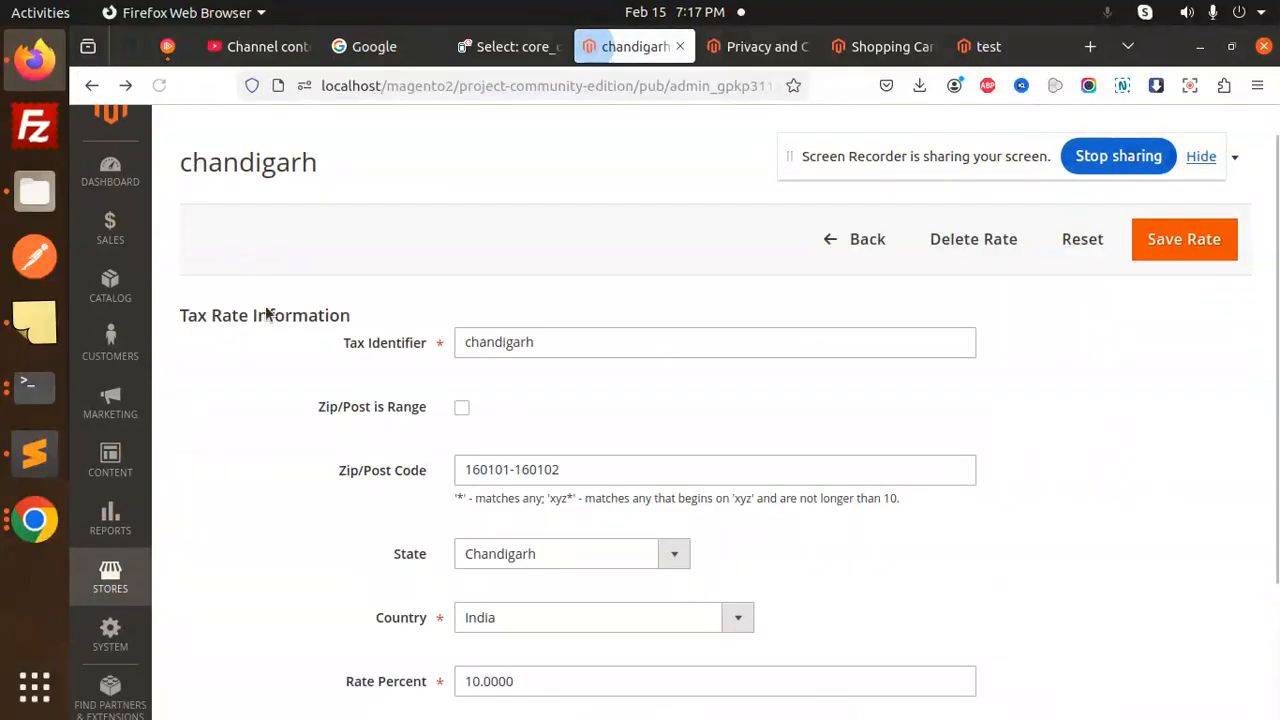
pyautogui.click(91, 85)
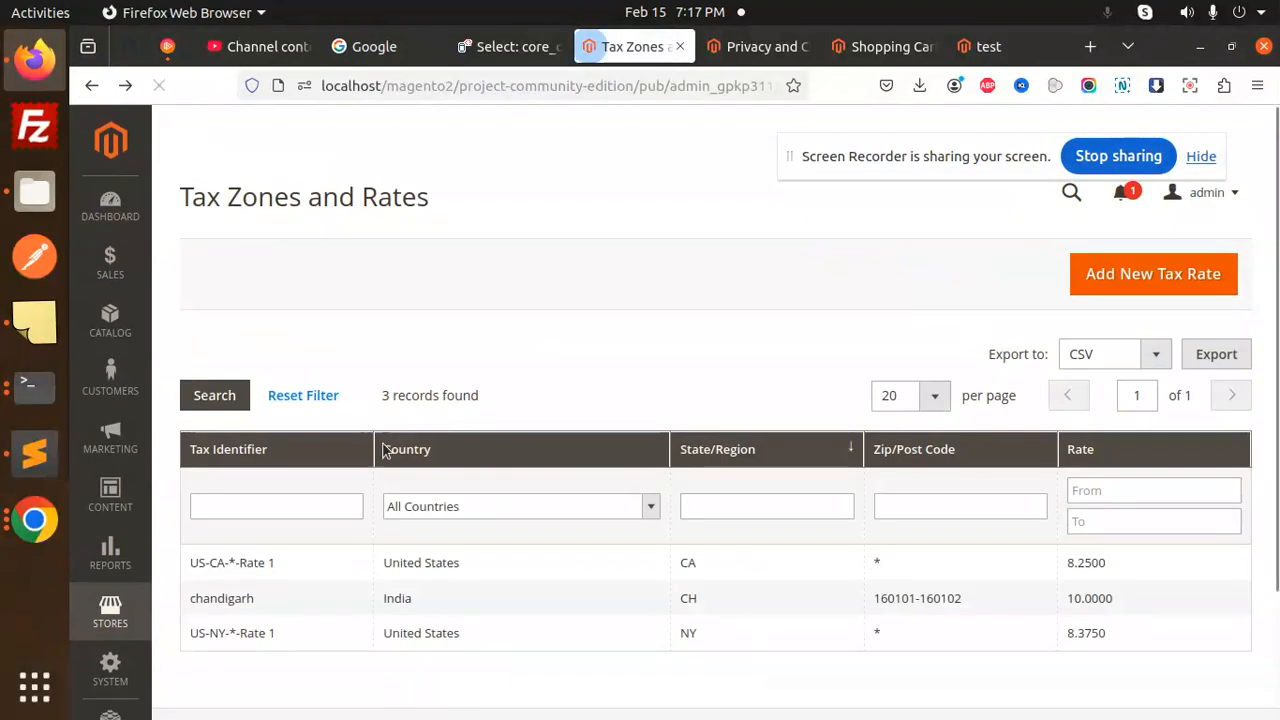
pyautogui.scroll(-2, 474, 528)
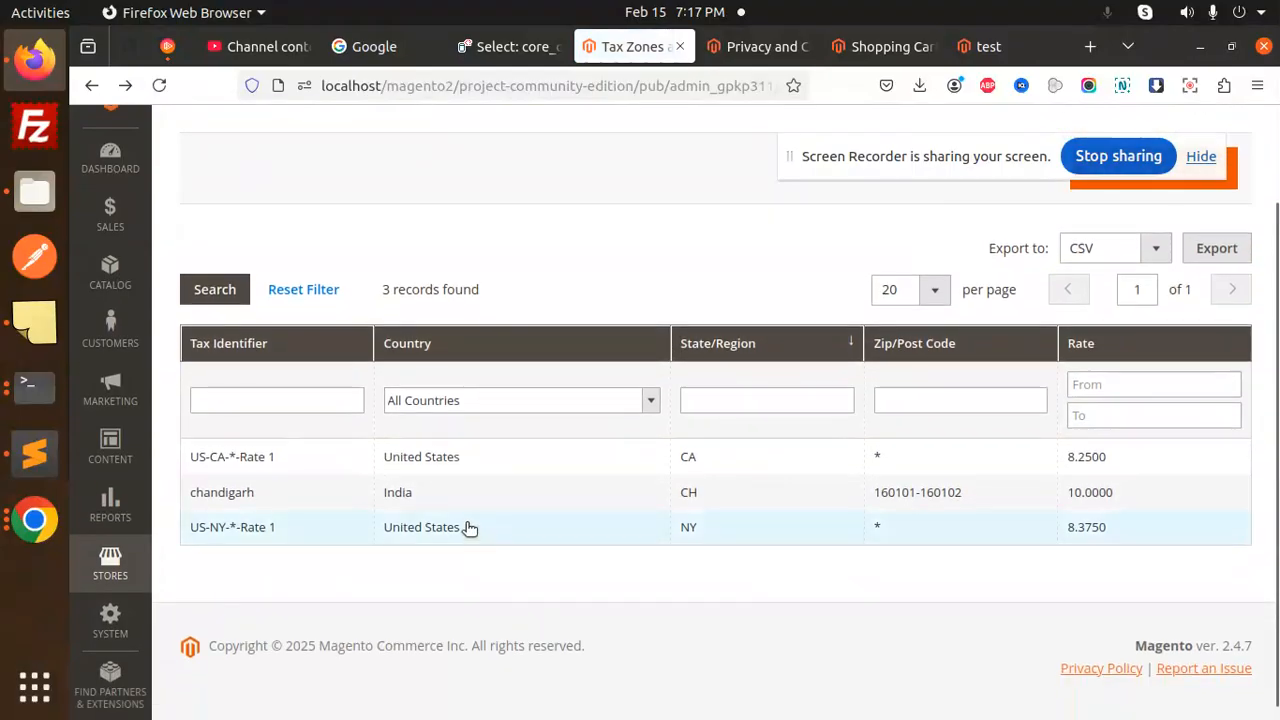
pyautogui.click(110, 566)
# - In the Standard VAT rule's additional settings, add a customer tax class named 'customer'
pyautogui.click(229, 648)
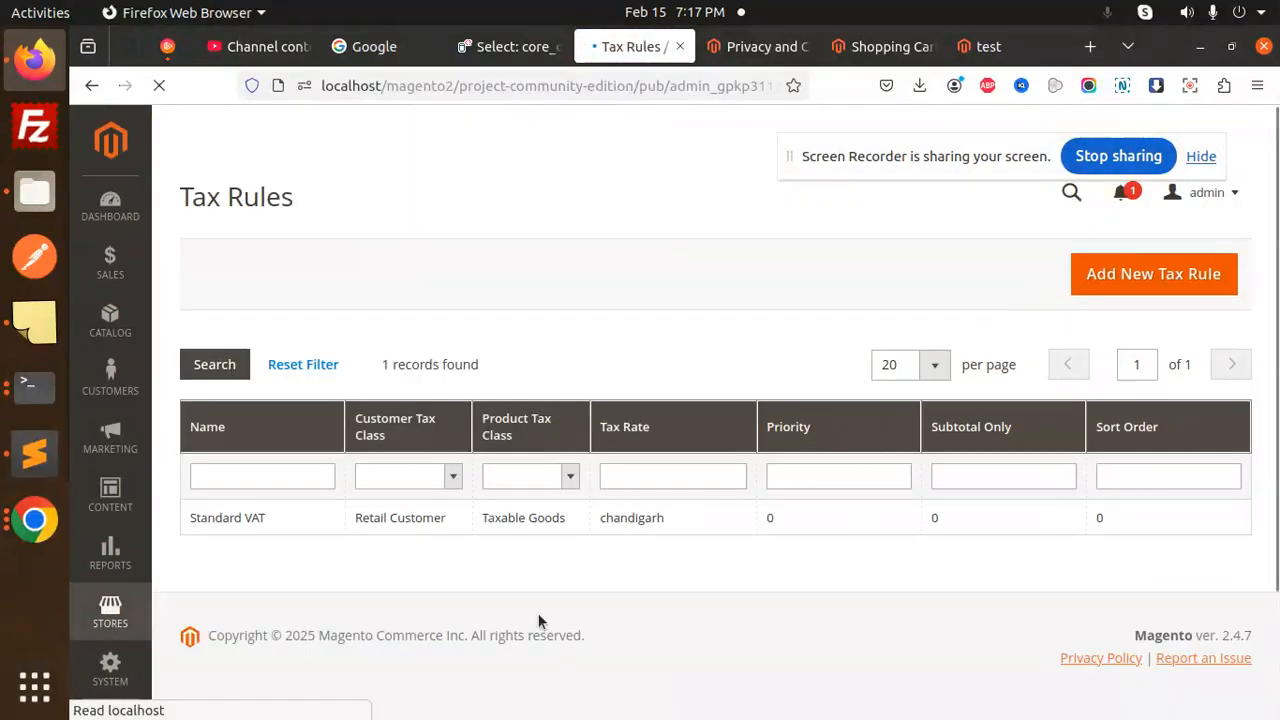
pyautogui.click(640, 530)
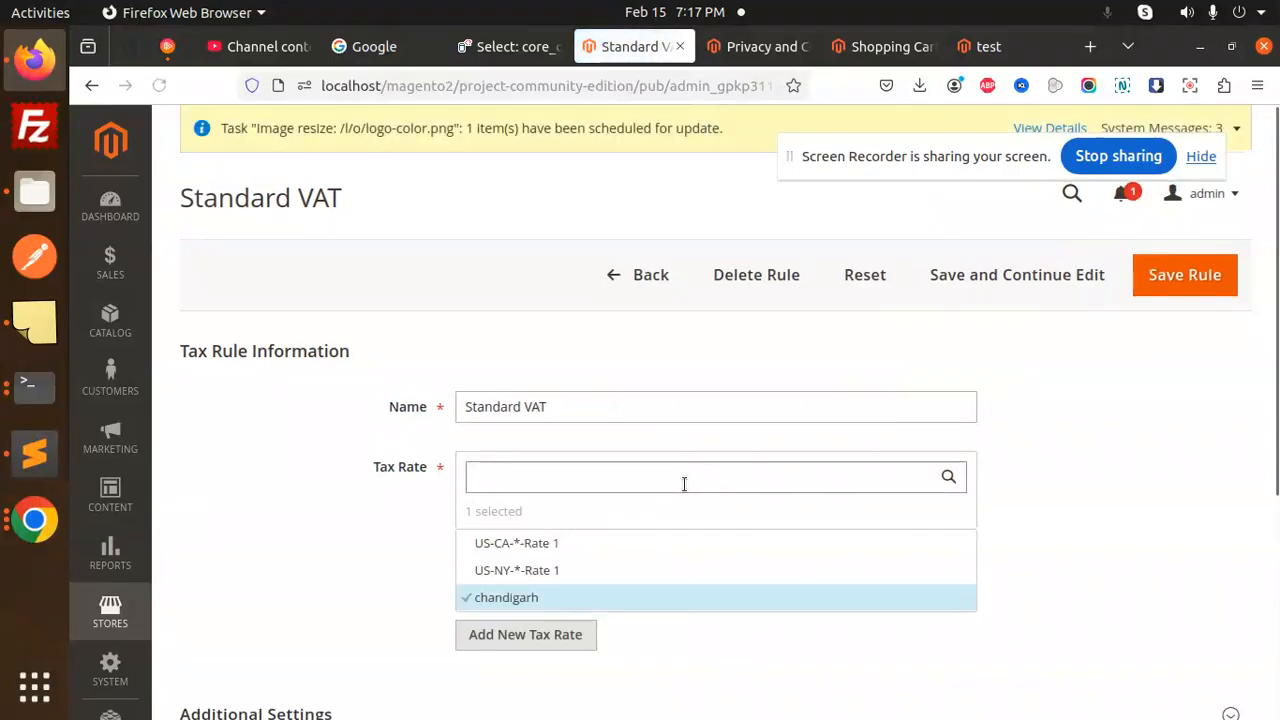
pyautogui.scroll(-2, 683, 483)
pyautogui.scroll(-1, 689, 497)
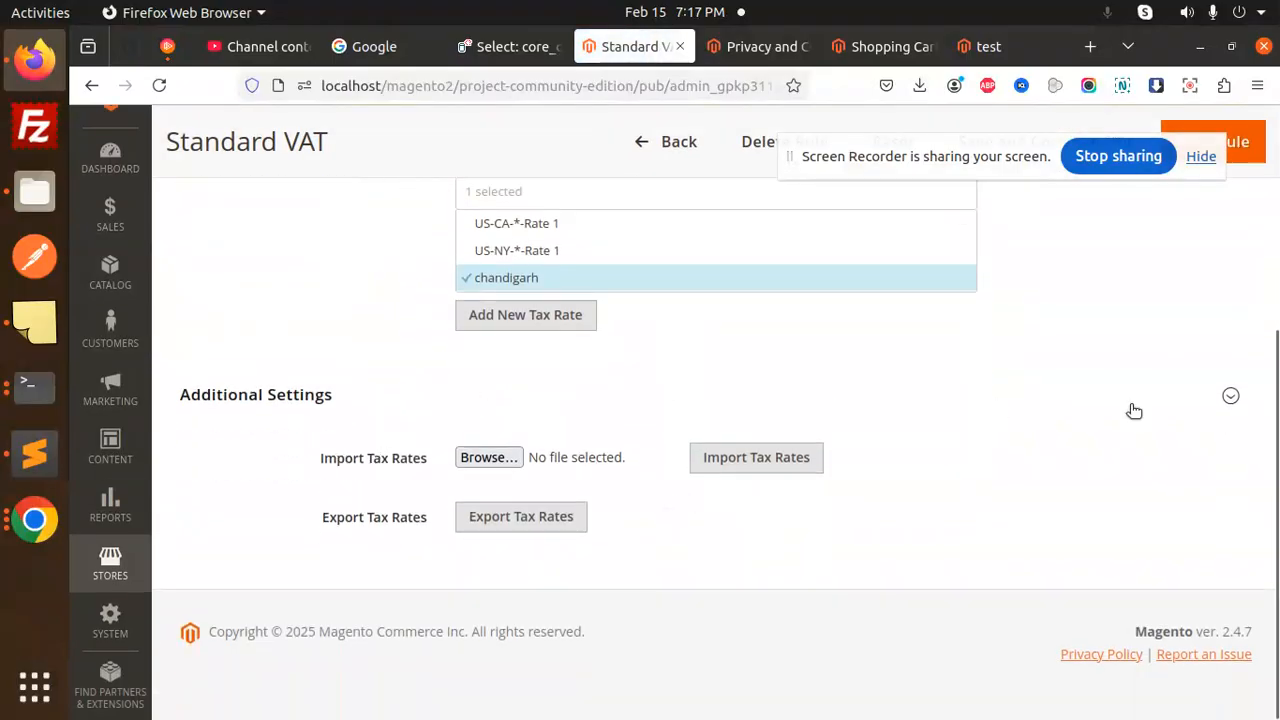
pyautogui.click(1230, 397)
pyautogui.scroll(-1, 894, 438)
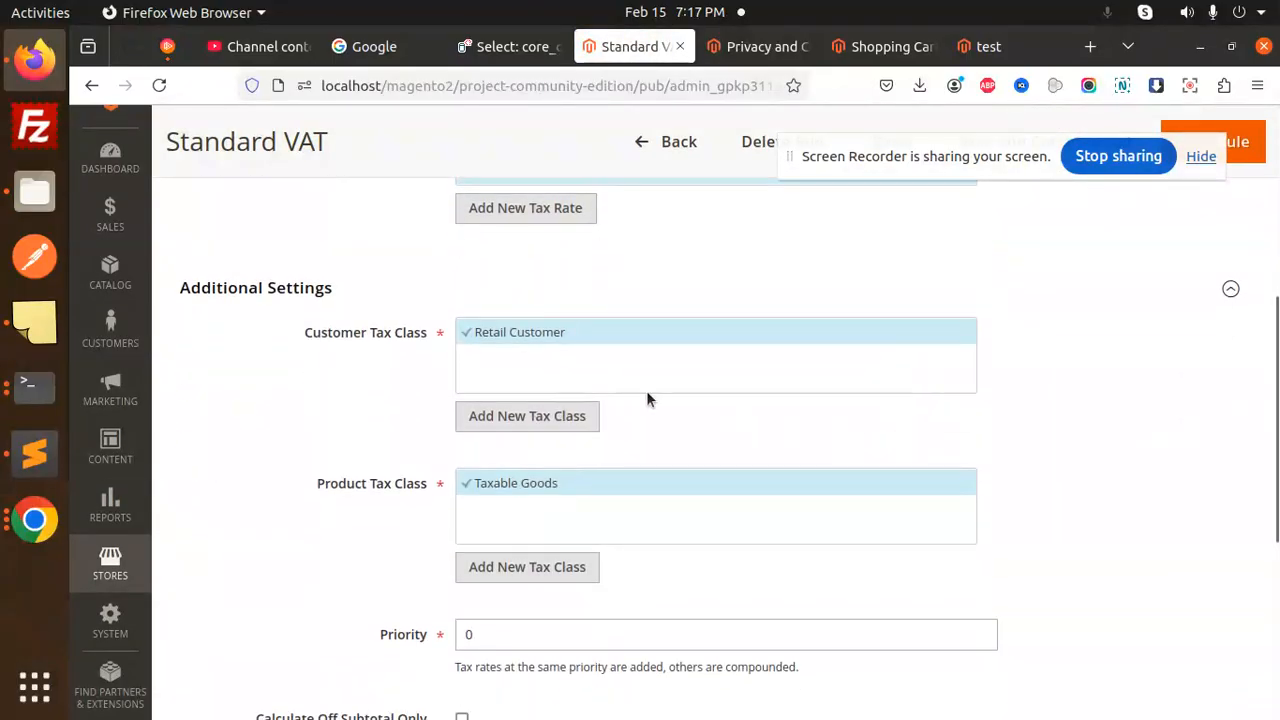
pyautogui.click(529, 417)
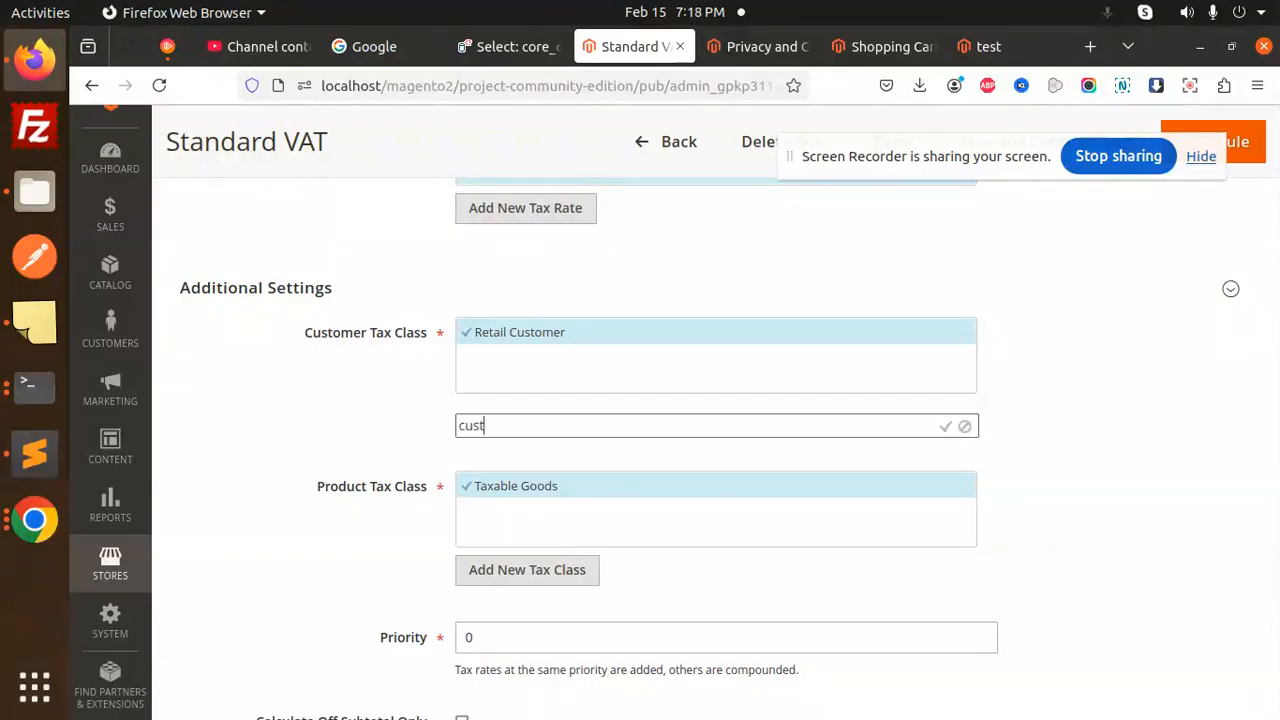
pyautogui.click(945, 426)
# - Enable Calculate Off Subtotal Only, save the rule, and go to Cache Management
pyautogui.scroll(-3, 423, 502)
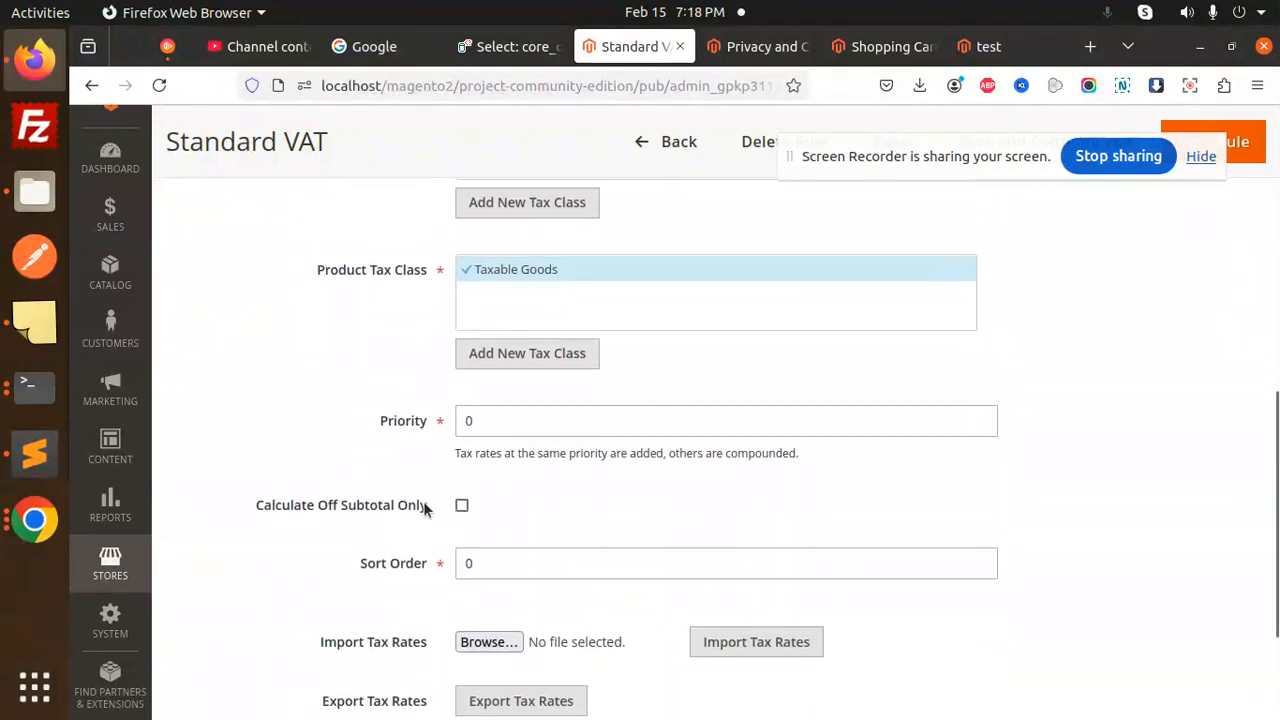
pyautogui.scroll(3, 423, 501)
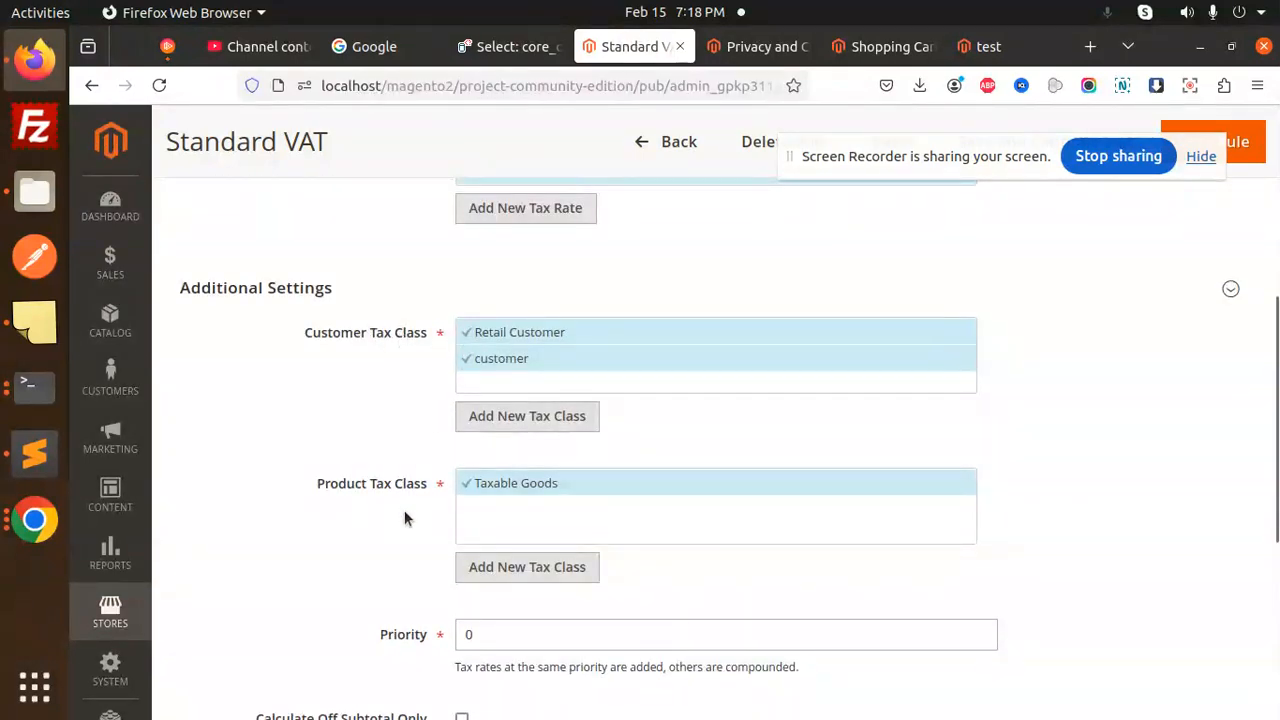
pyautogui.scroll(-3, 408, 530)
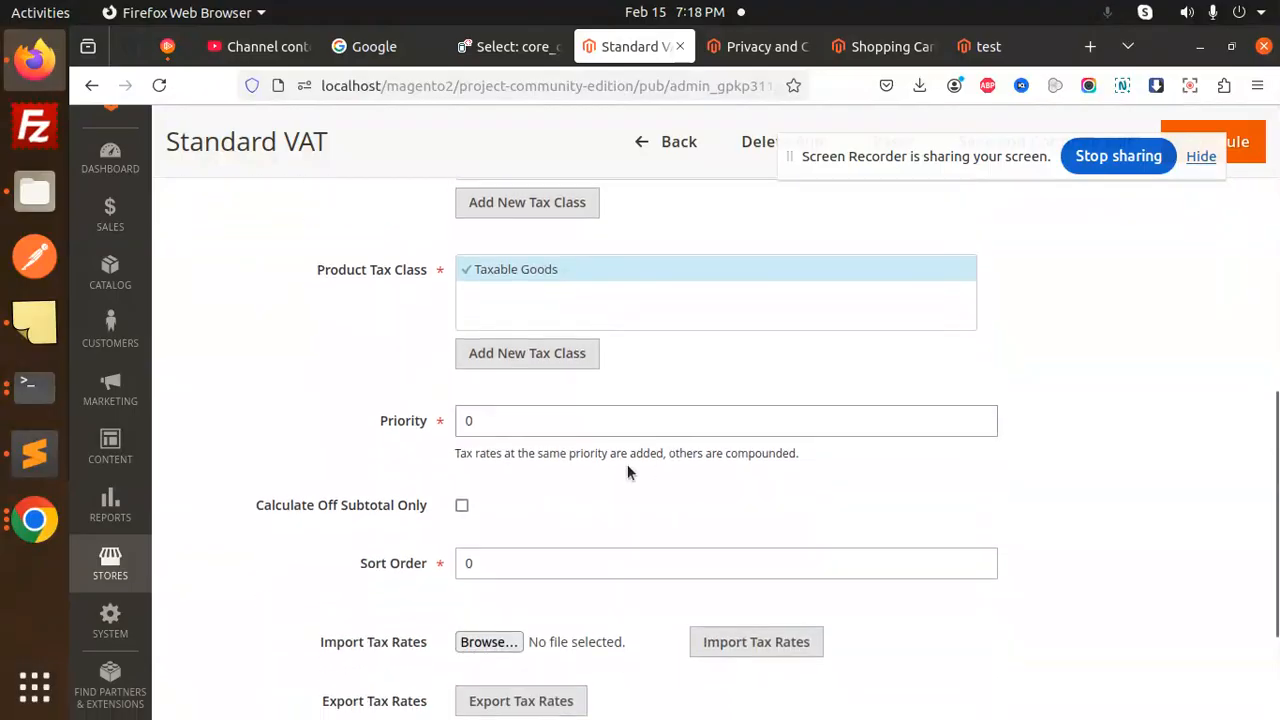
pyautogui.scroll(-3, 371, 500)
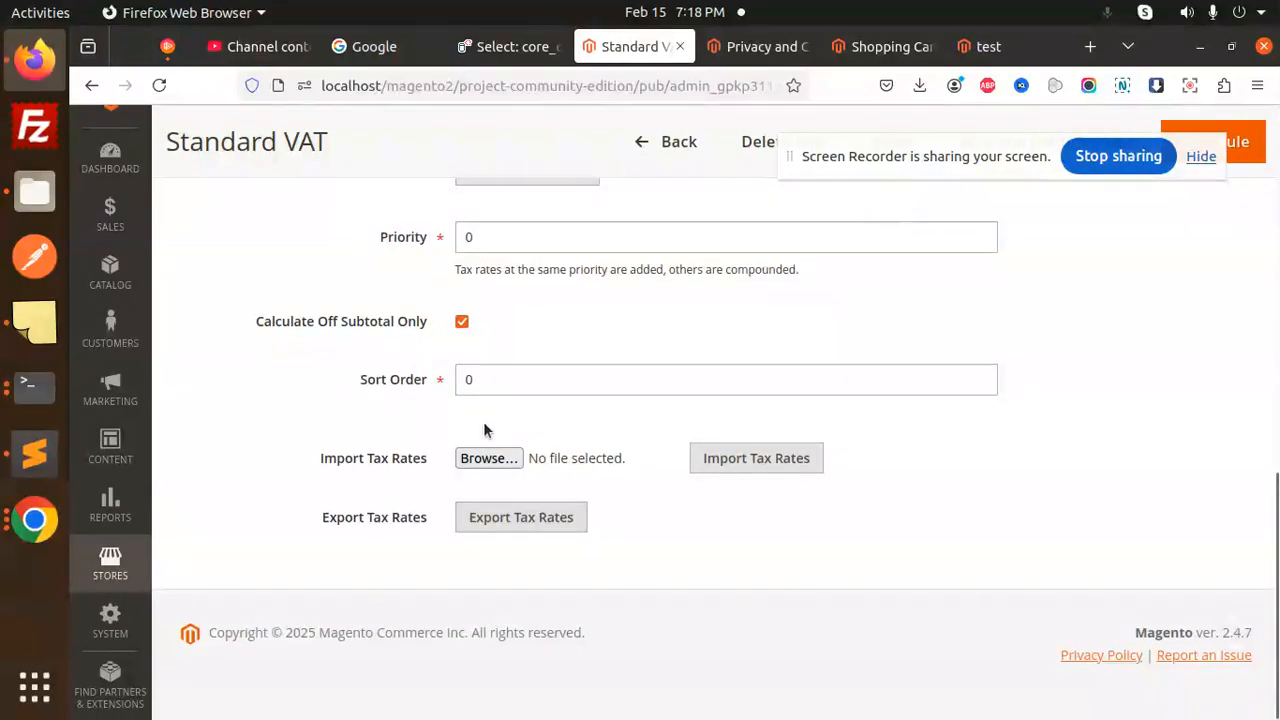
pyautogui.moveTo(1035, 165); pyautogui.dragTo(1065, 326)
pyautogui.click(1209, 142)
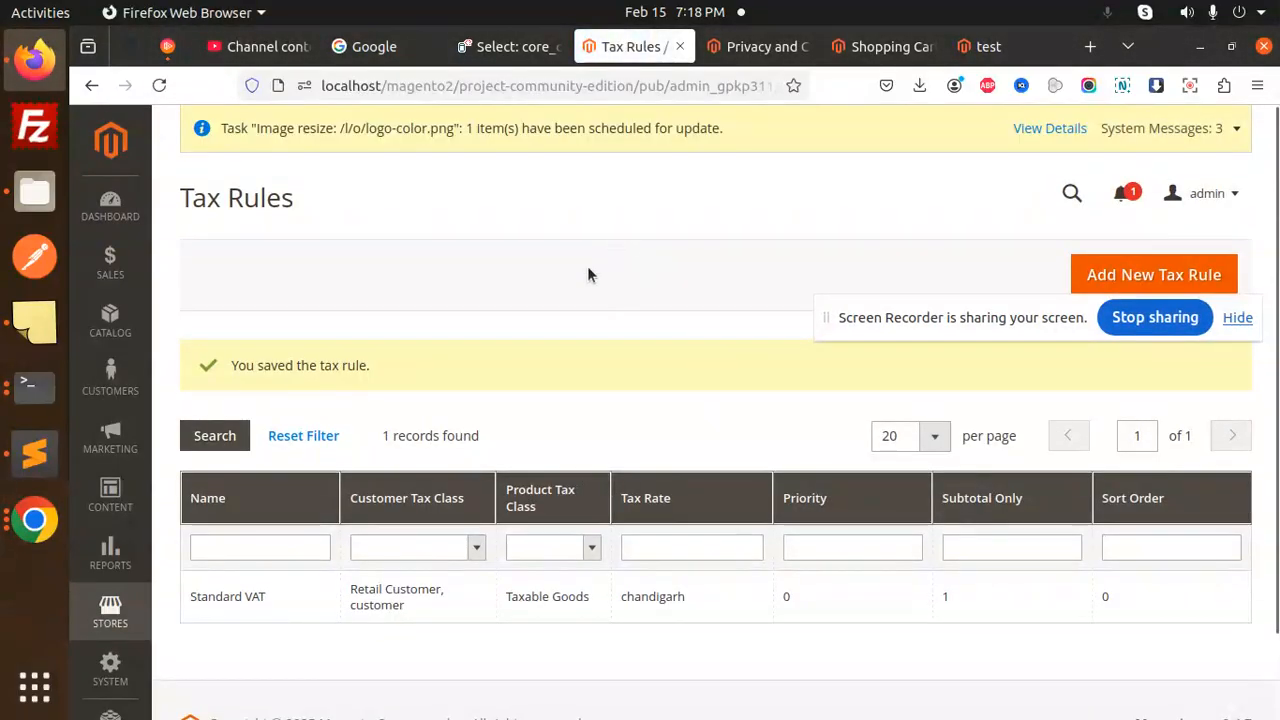
pyautogui.click(110, 668)
pyautogui.click(481, 256)
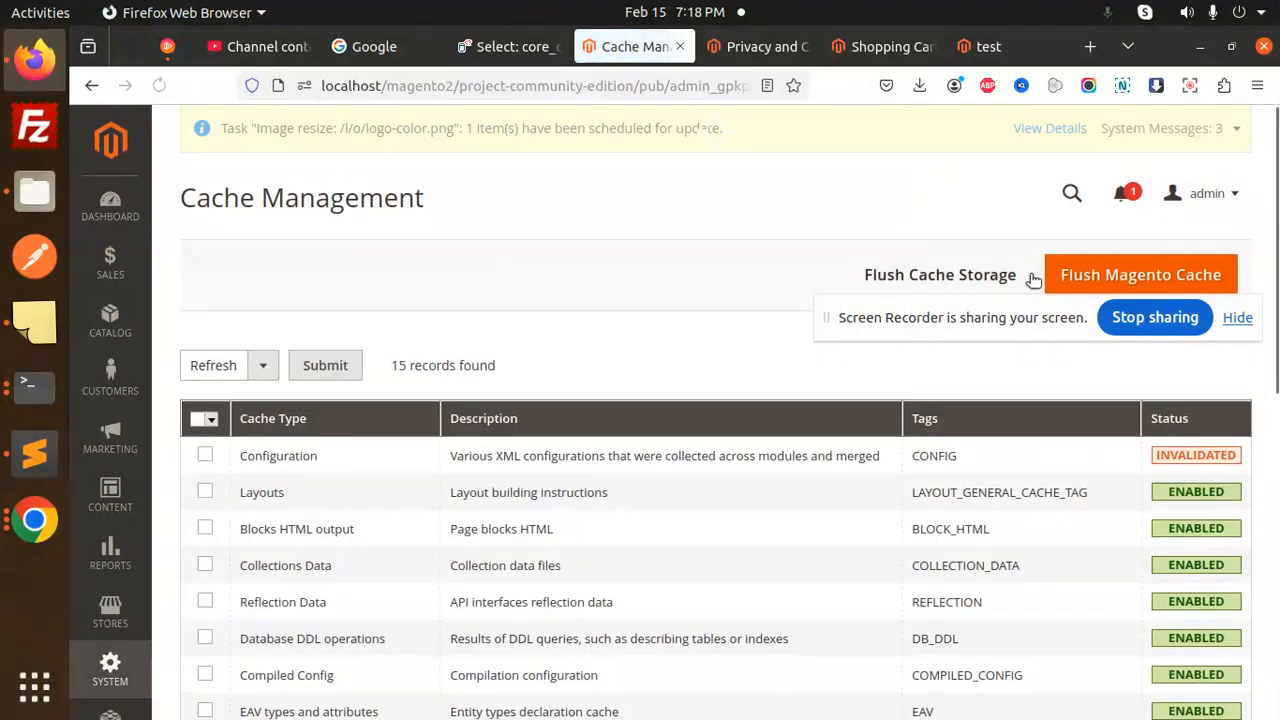
# - Reload the storefront cart, showing Tax $0.00 and $38.00 totals including and excluding tax
pyautogui.click(877, 46)
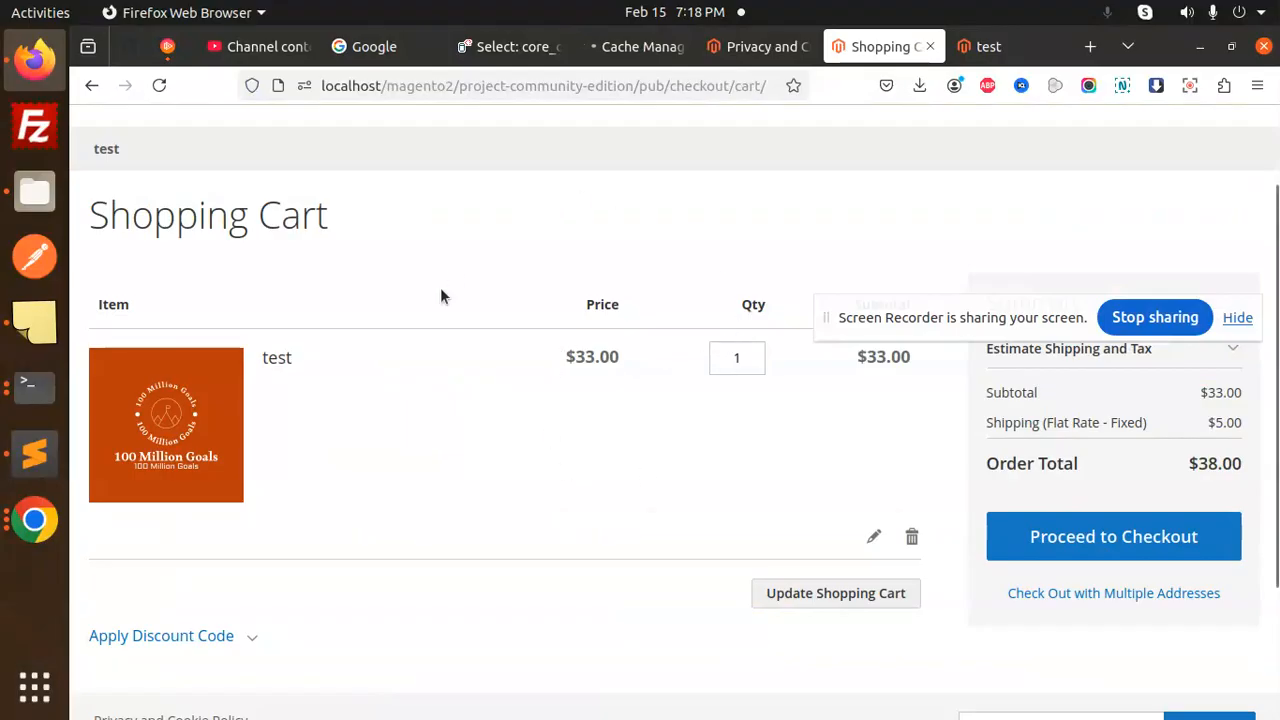
pyautogui.click(158, 86)
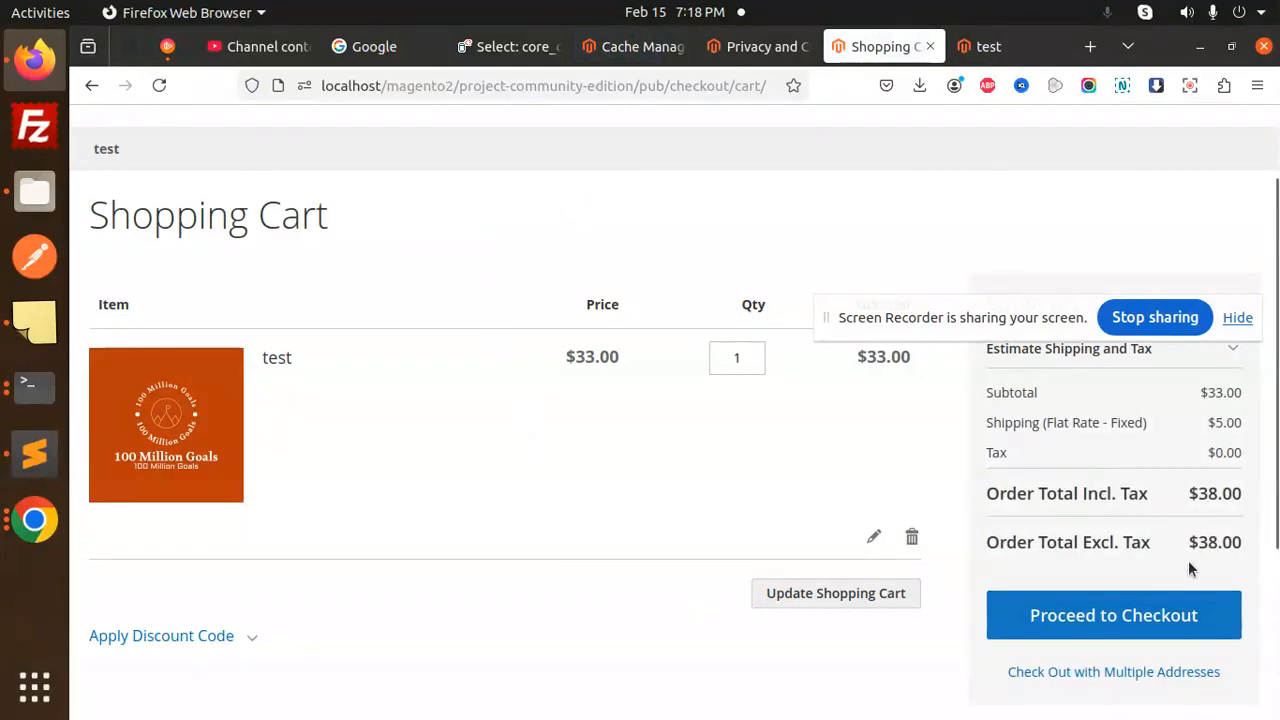
pyautogui.moveTo(987, 493); pyautogui.dragTo(1148, 494)
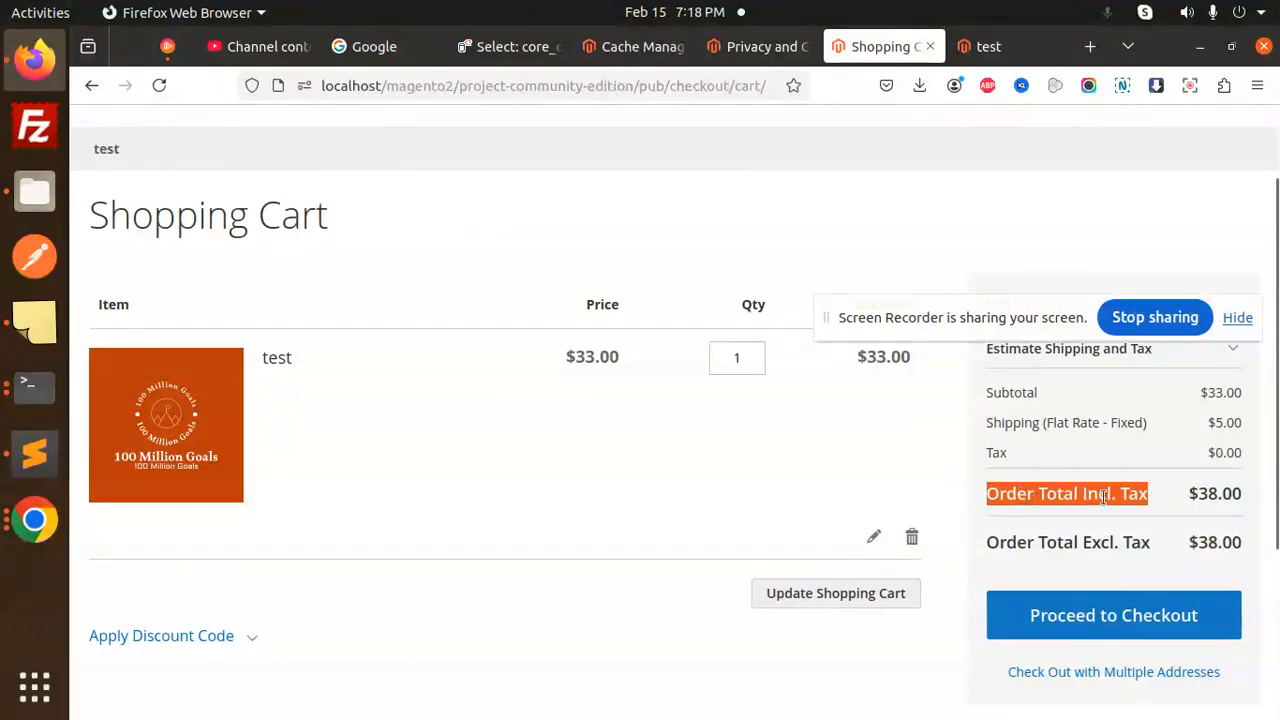
pyautogui.doubleClick(1096, 493)
pyautogui.doubleClick(1213, 500)
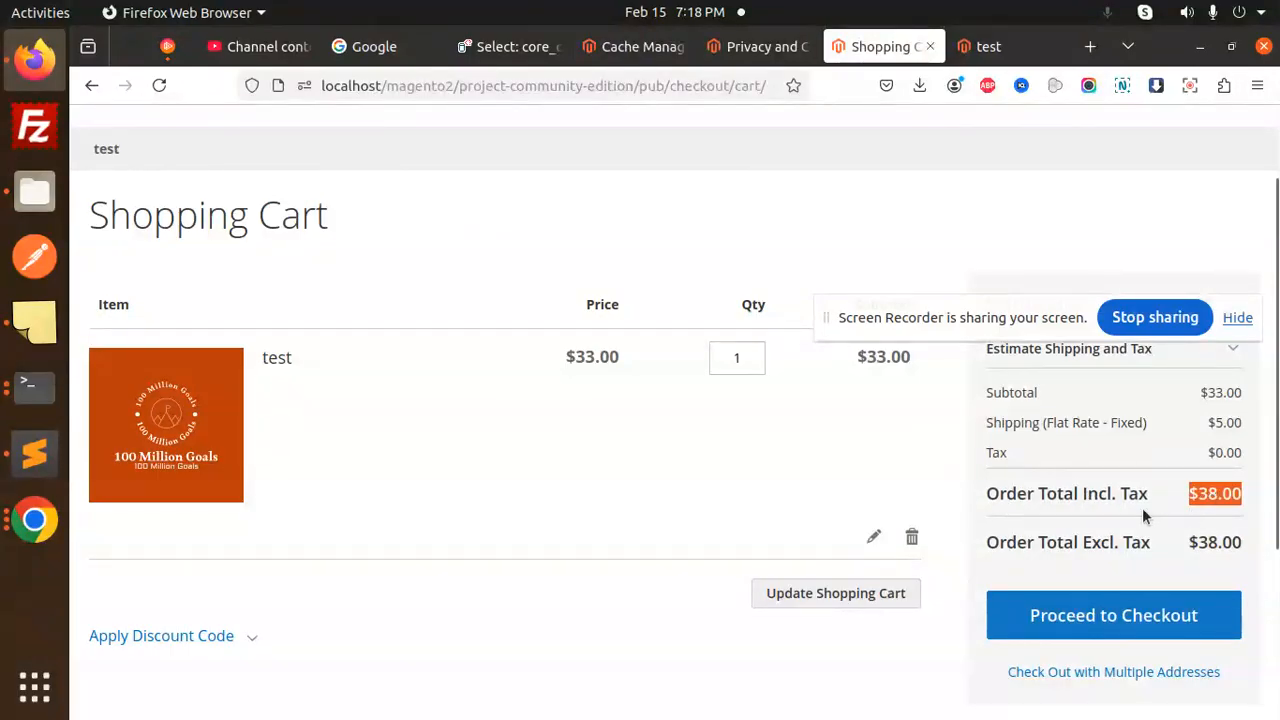
pyautogui.click(1071, 491)
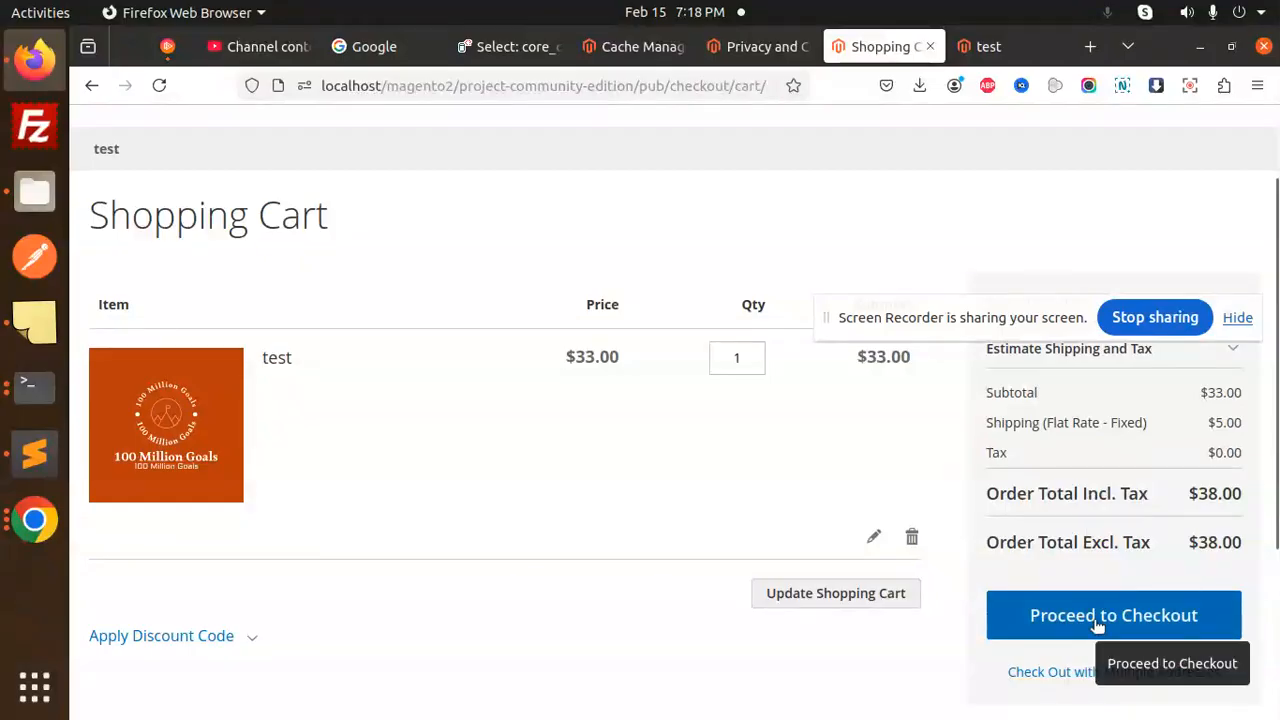
pyautogui.click(1020, 620)
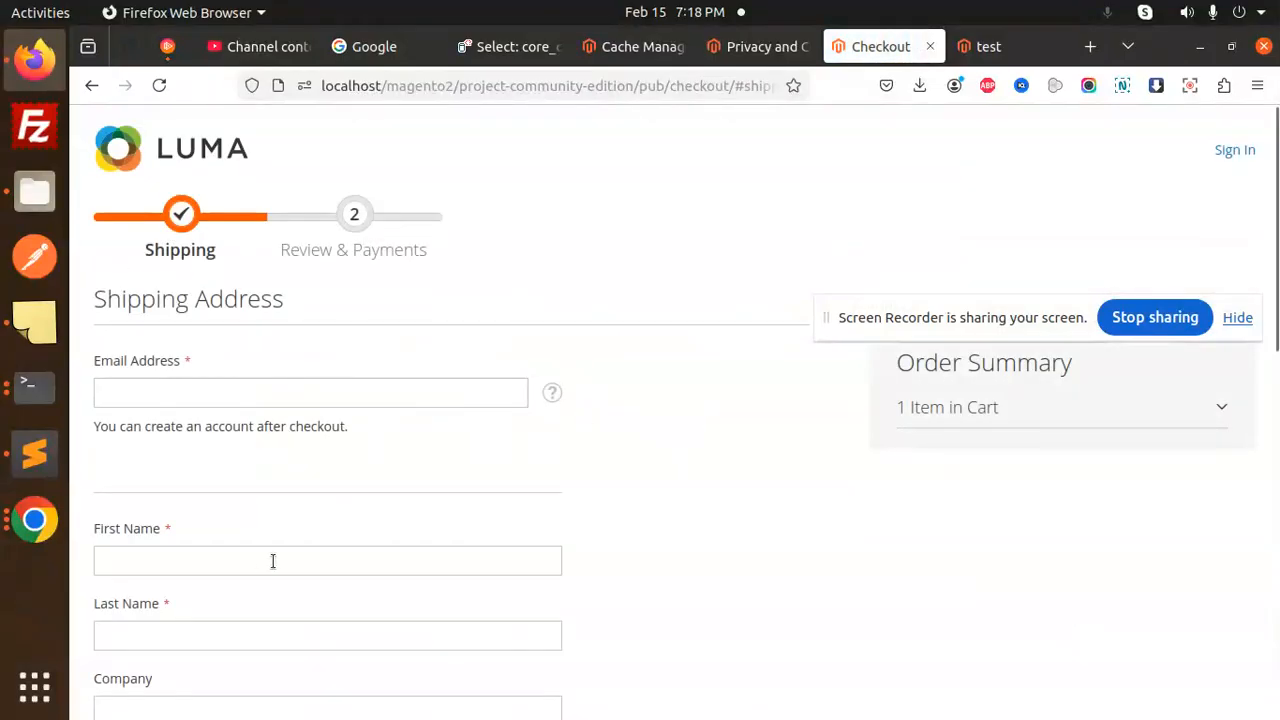
# - Fill in the checkout e-mail, first and last name, company and street address
pyautogui.click(250, 273)
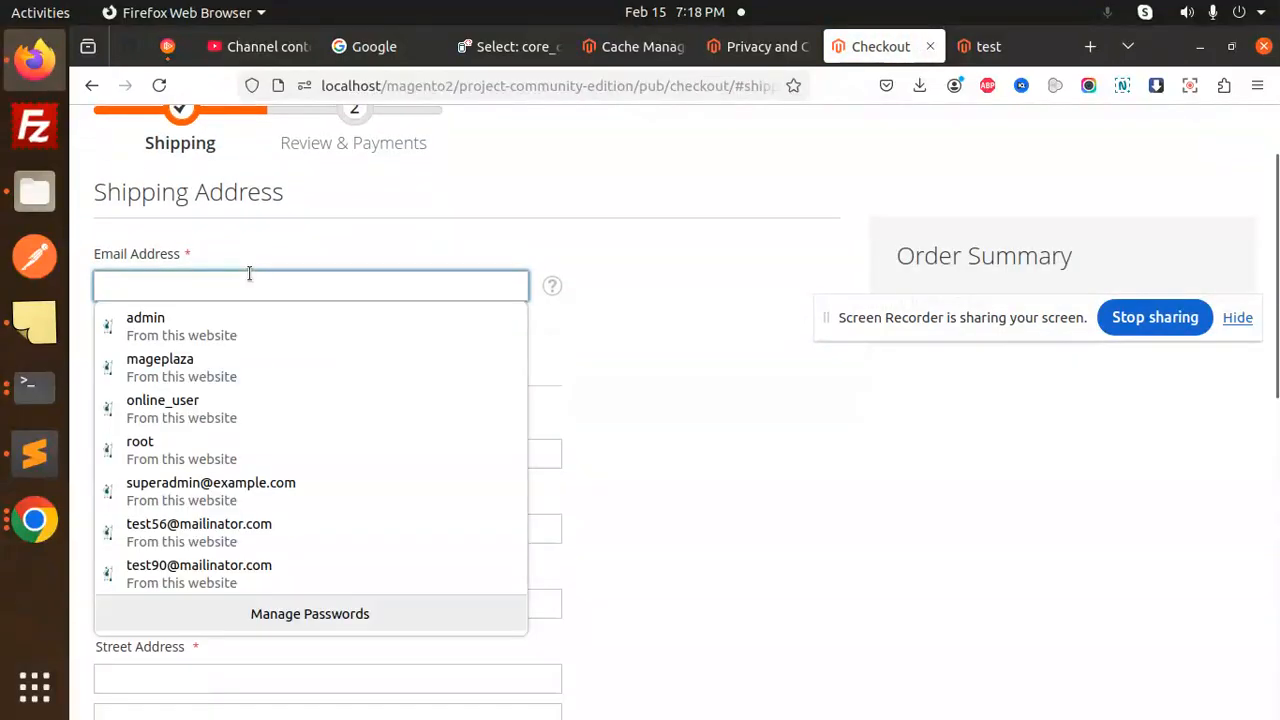
pyautogui.click(235, 524)
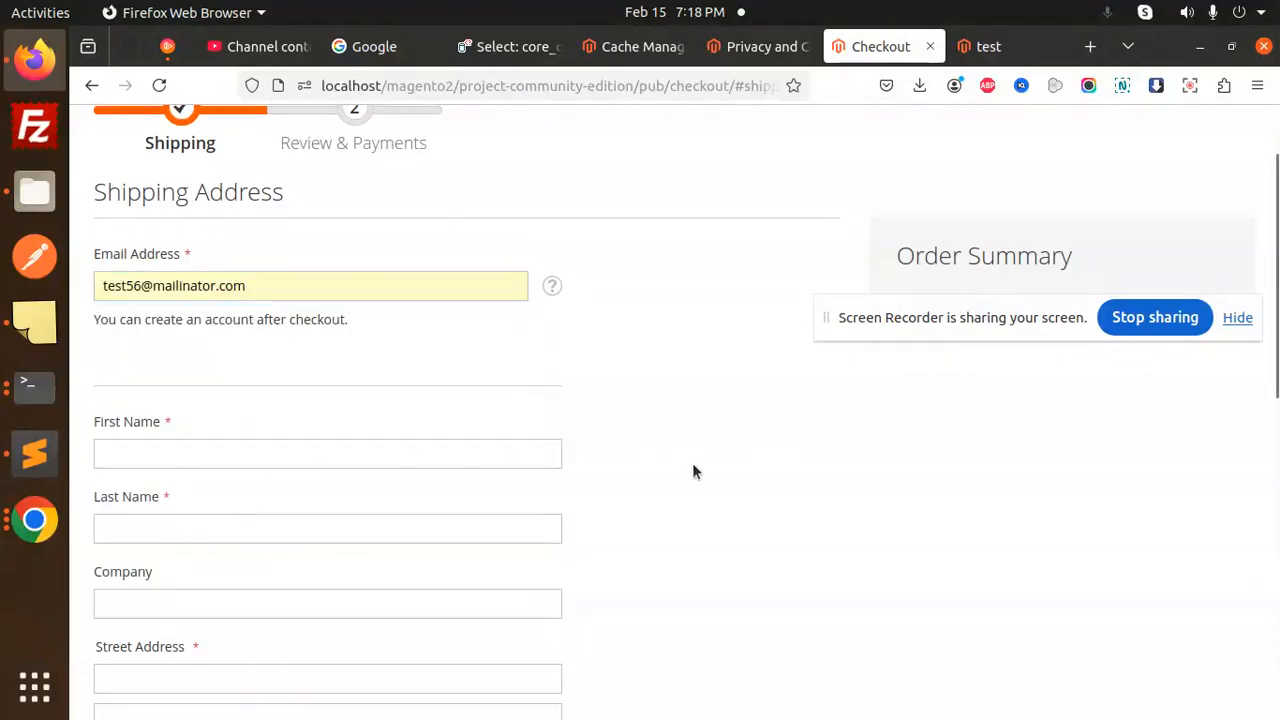
pyautogui.click(139, 450)
pyautogui.write('sdfsf')
pyautogui.click(163, 523)
pyautogui.write('sagfsag')
pyautogui.click(155, 604)
pyautogui.write('sagsag')
pyautogui.scroll(-3, 281, 434)
pyautogui.click(203, 363)
pyautogui.write('chadhar')
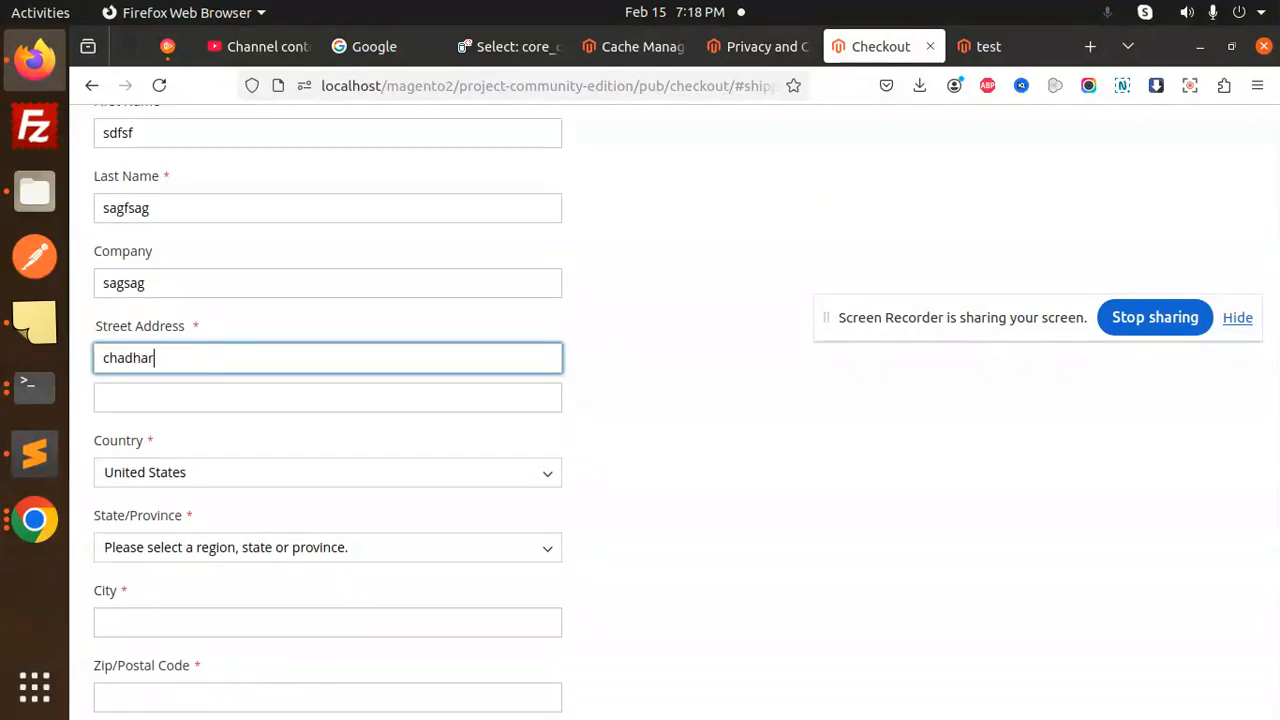
pyautogui.write('h')
# - Set the shipping country to India, state to Chandigarh, and city to 'chandi'
pyautogui.click(179, 470)
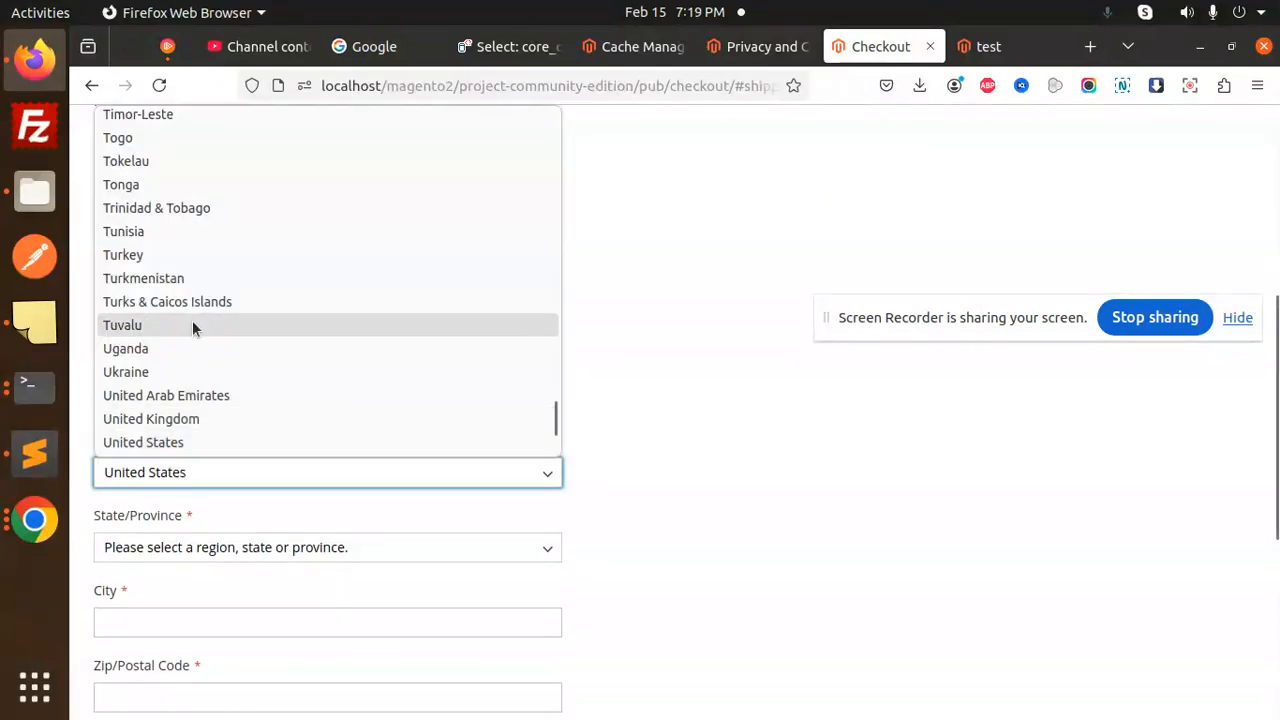
pyautogui.press('i')
pyautogui.press('i')
pyautogui.press('i')
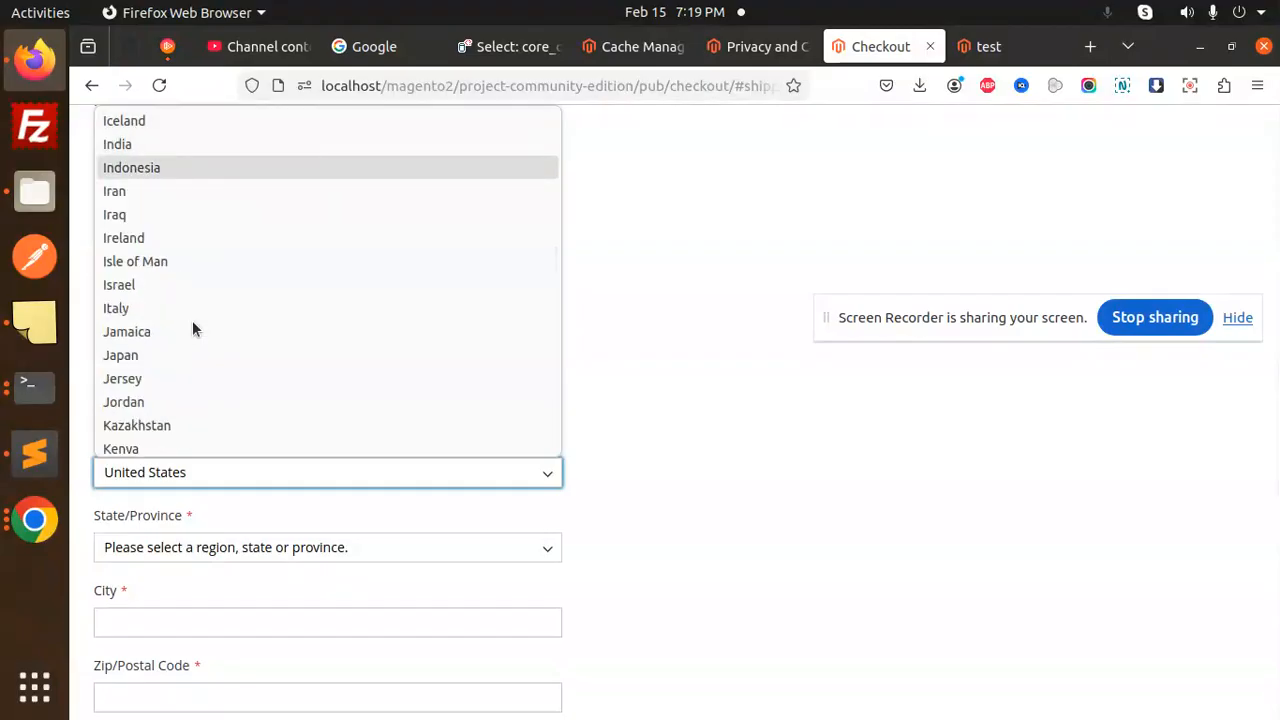
pyautogui.click(147, 146)
pyautogui.click(150, 553)
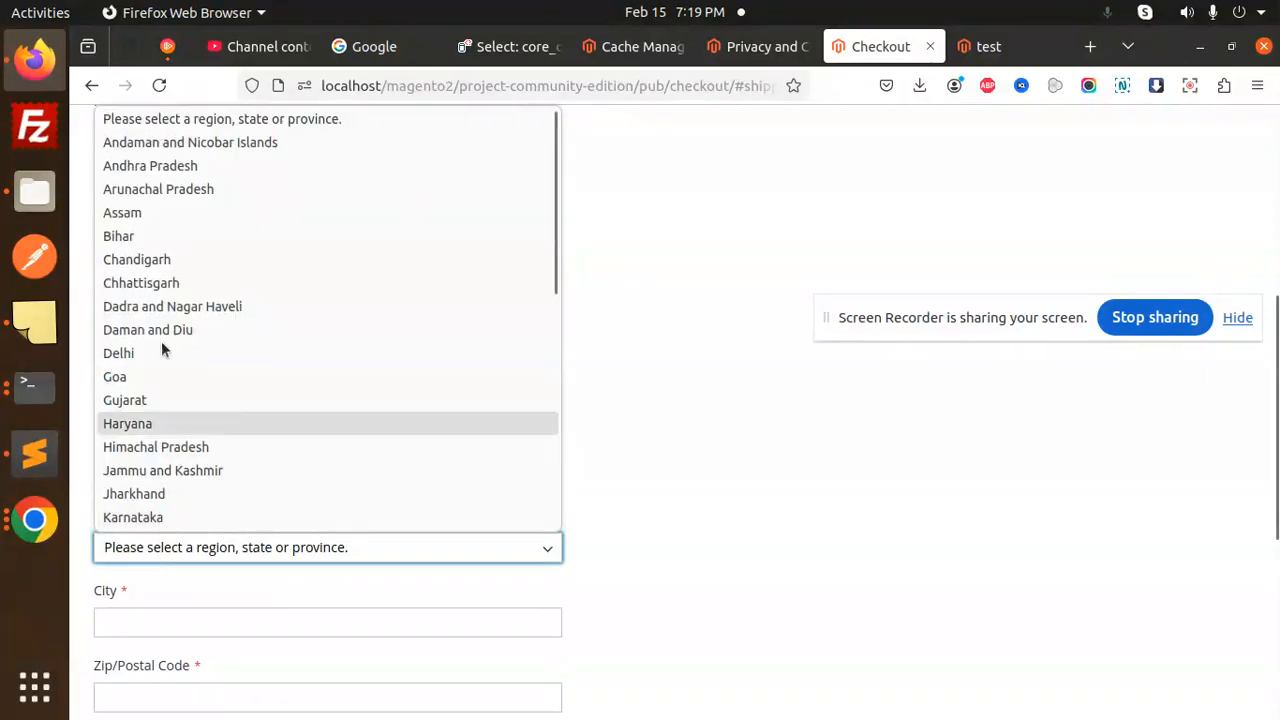
pyautogui.click(160, 283)
pyautogui.click(157, 550)
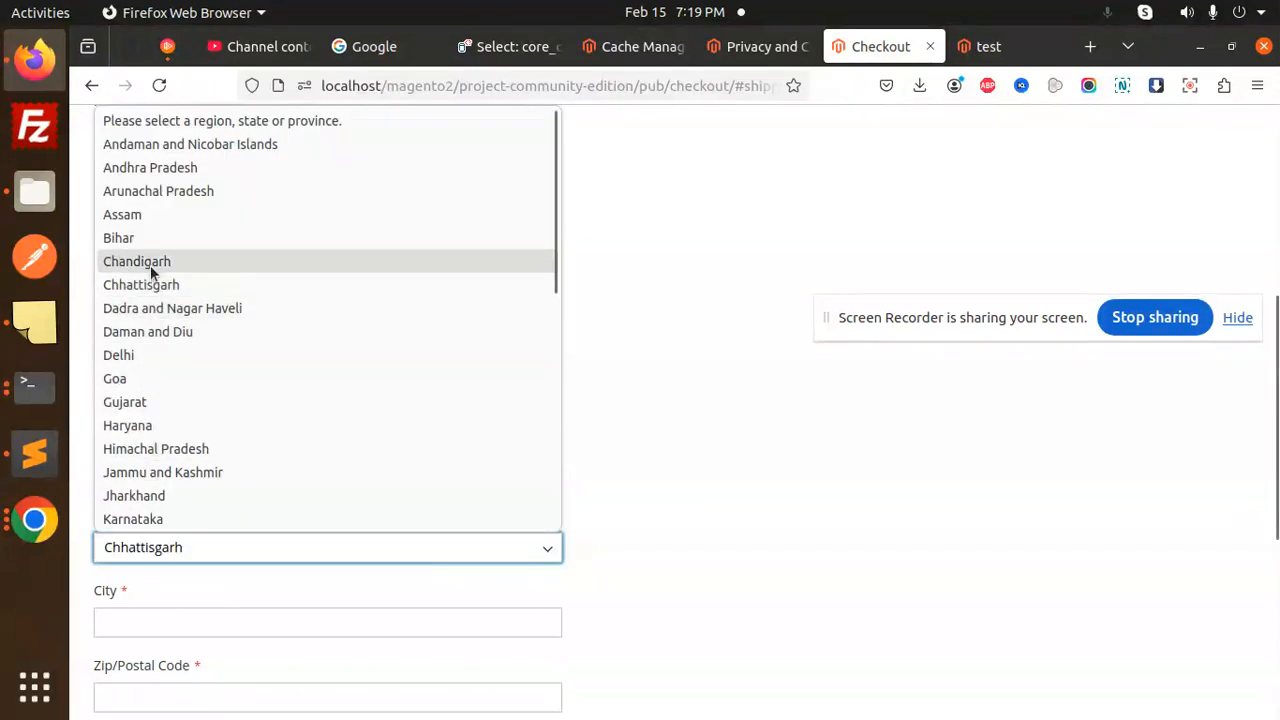
pyautogui.click(150, 265)
pyautogui.click(119, 622)
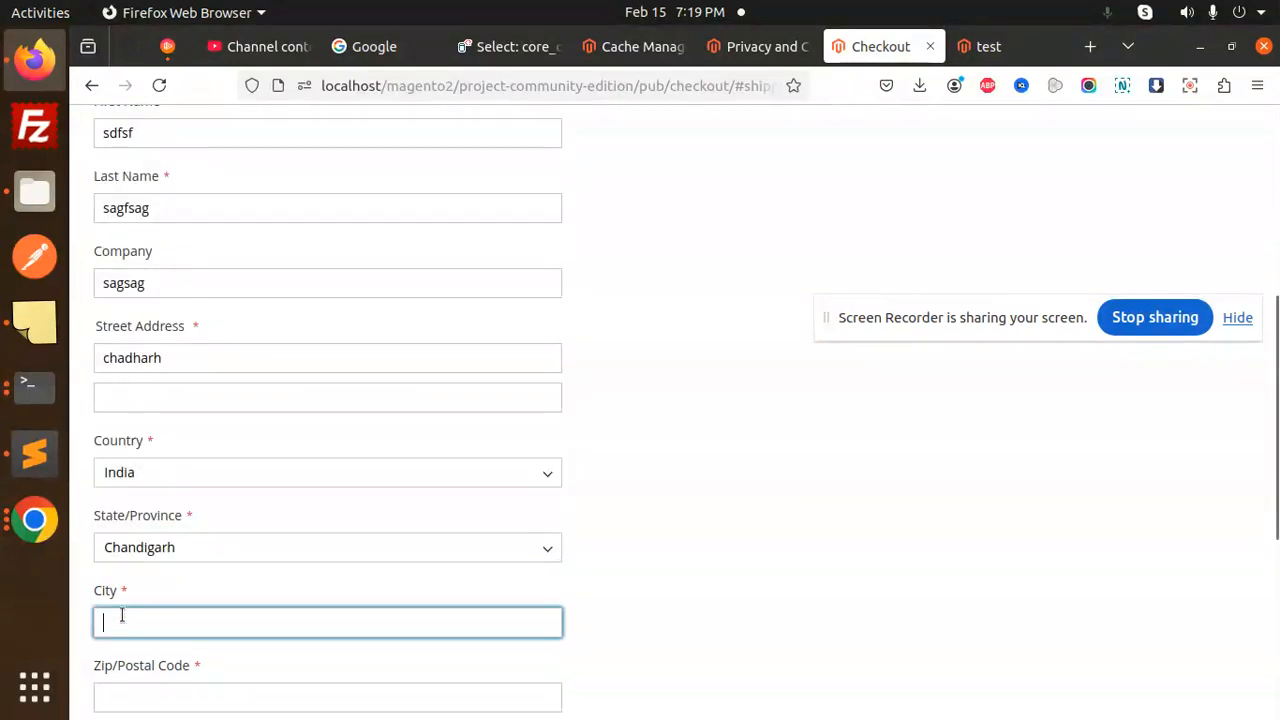
pyautogui.write('chandigarh')
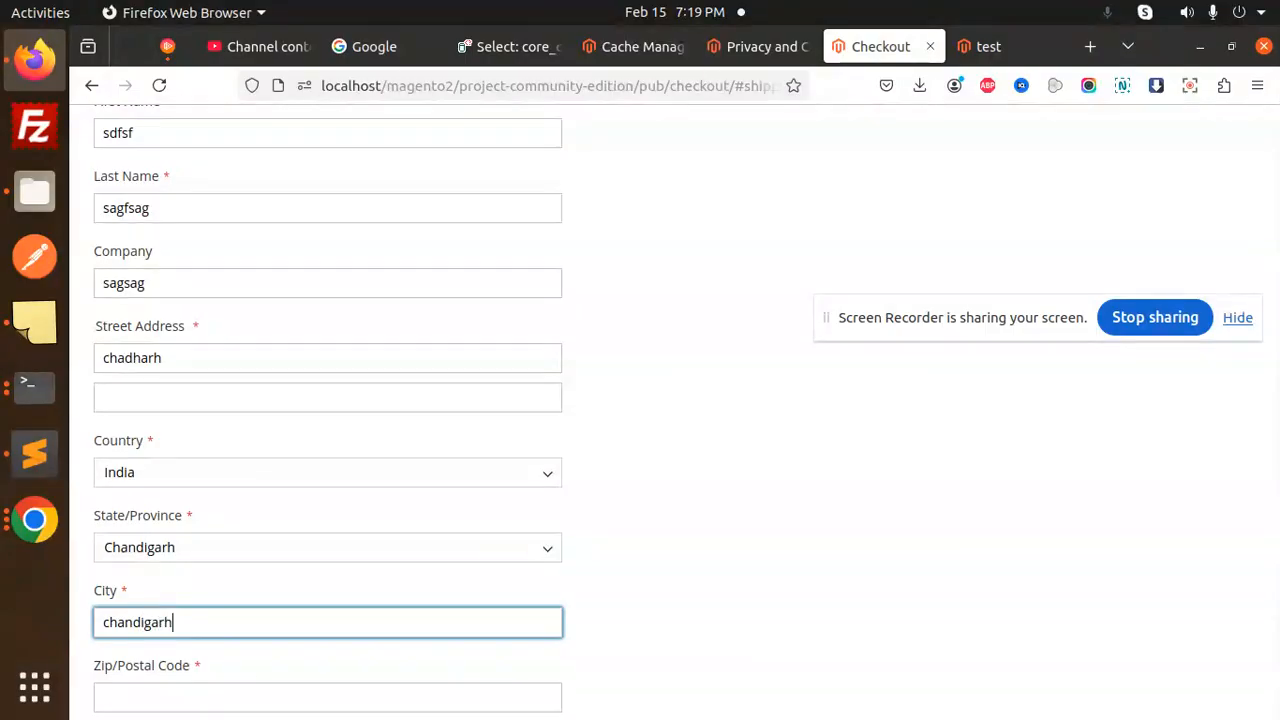
# - Enter zip code 160102 and a contact phone number
pyautogui.scroll(-3, 246, 351)
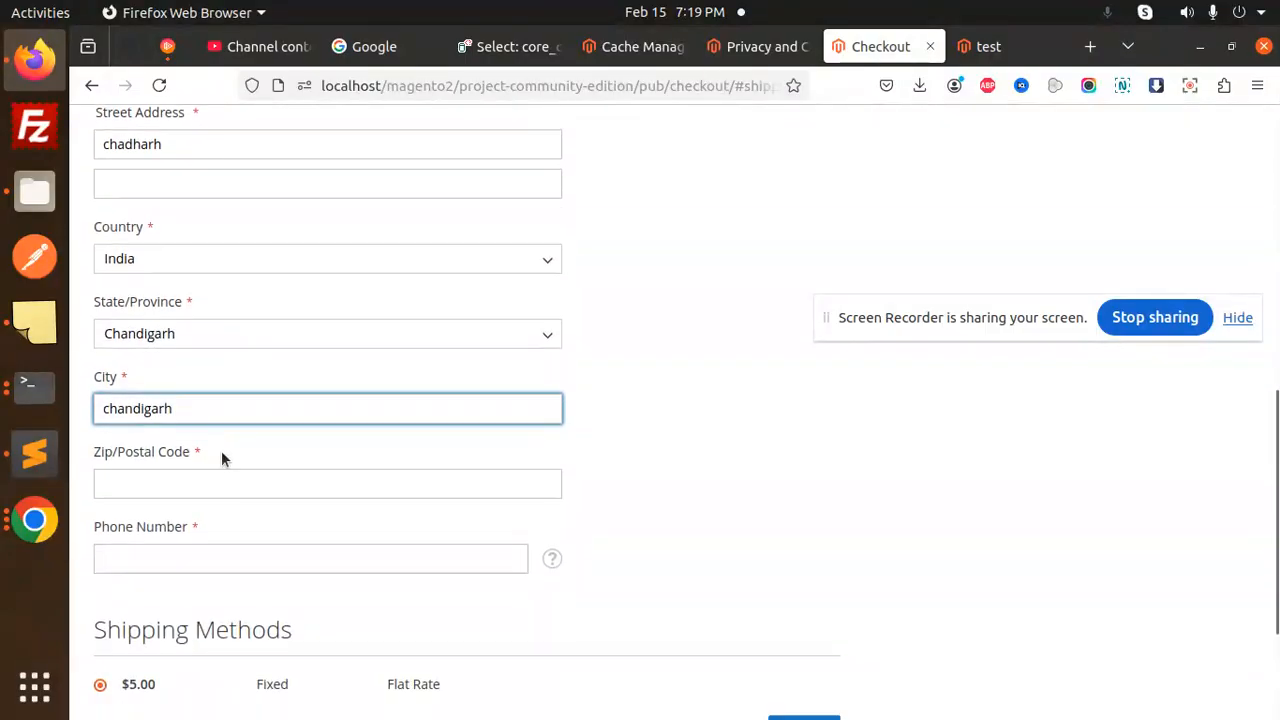
pyautogui.click(181, 477)
pyautogui.write('160102')
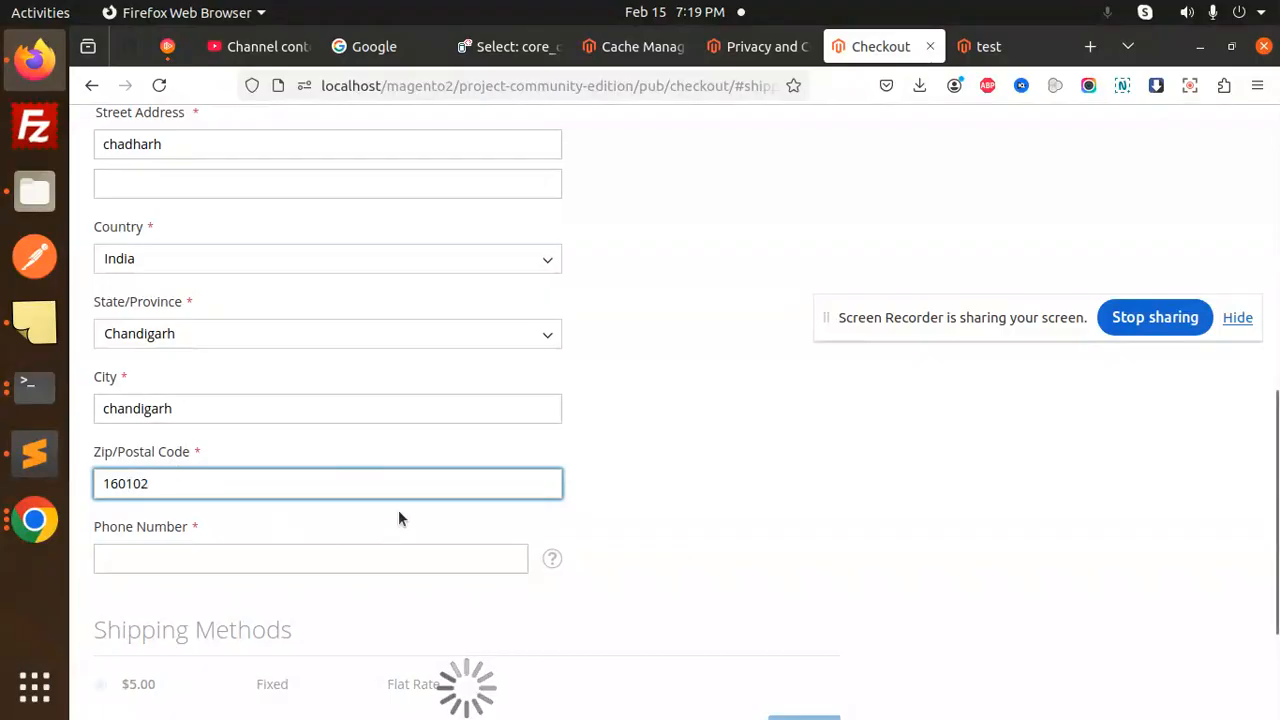
pyautogui.scroll(-2, 408, 505)
pyautogui.click(267, 462)
pyautogui.write('325')
pyautogui.click(783, 463)
pyautogui.scroll(10, 821, 388)
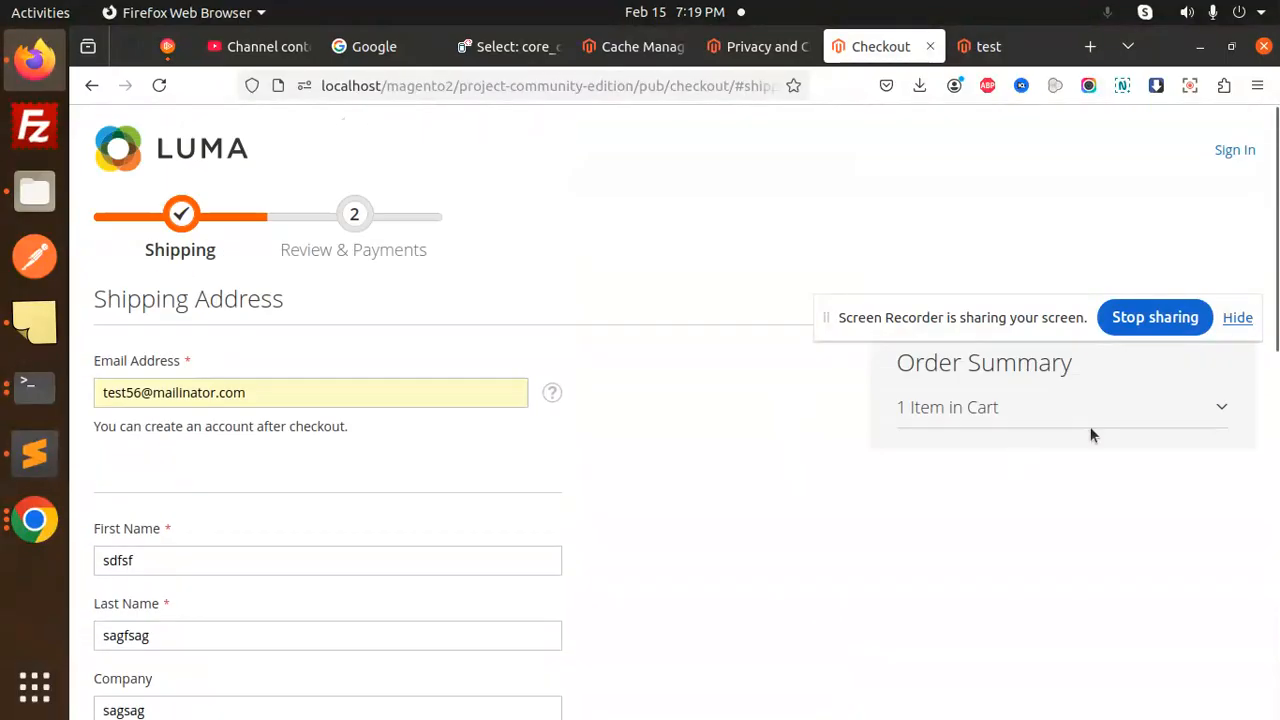
# - Expand the order summary items, then return to the store home page
pyautogui.click(1222, 410)
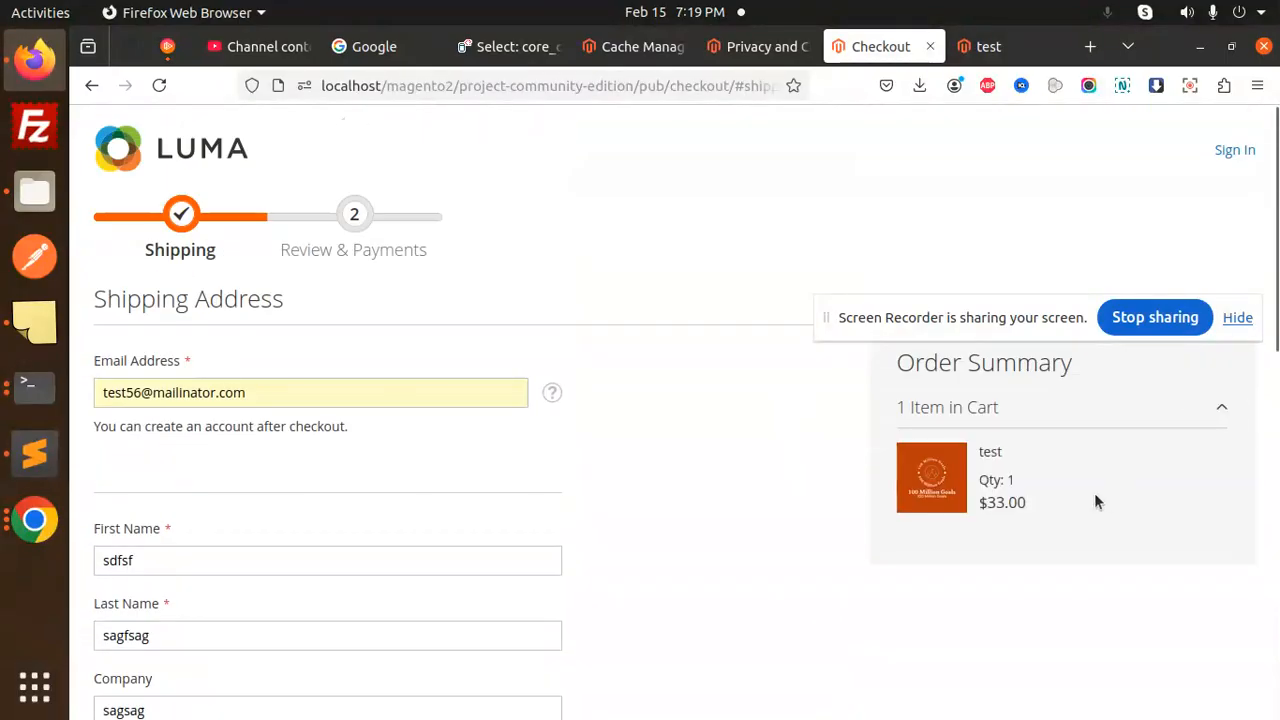
pyautogui.scroll(-4, 1090, 495)
pyautogui.scroll(4, 918, 488)
pyautogui.scroll(-8, 280, 445)
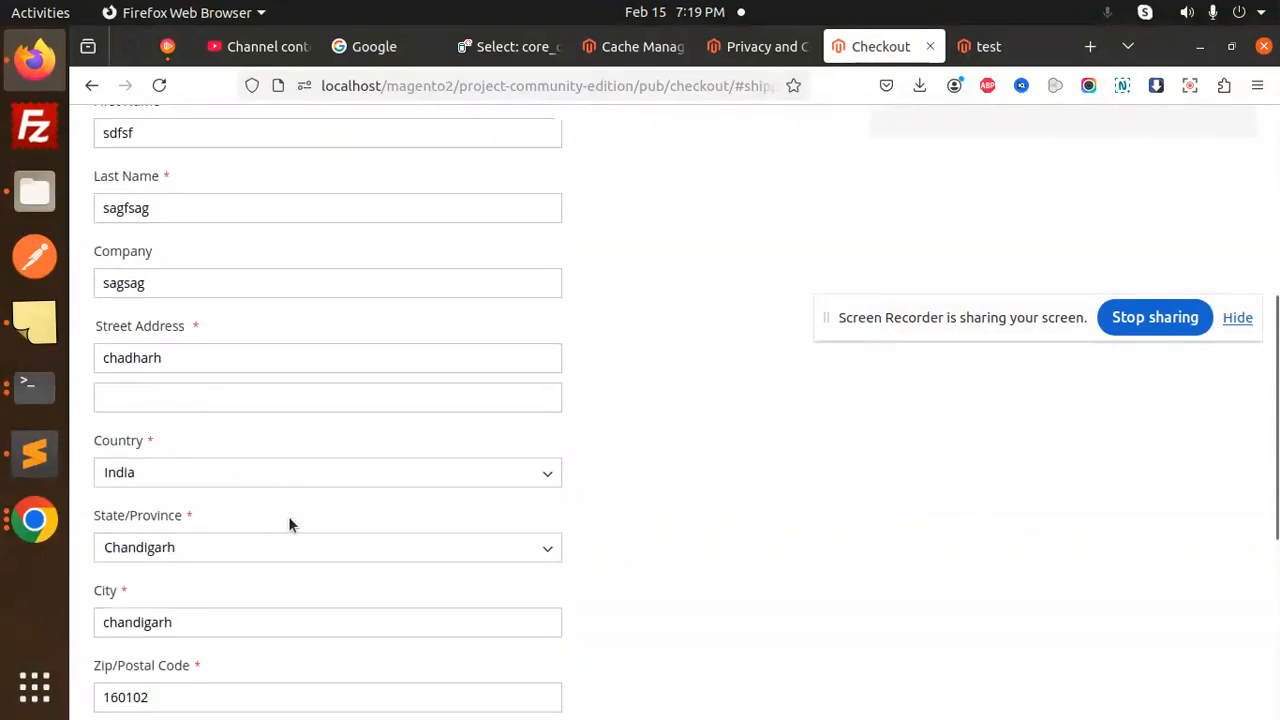
pyautogui.scroll(8, 642, 291)
pyautogui.scroll(-2, 643, 306)
pyautogui.scroll(2, 394, 306)
pyautogui.click(198, 155)
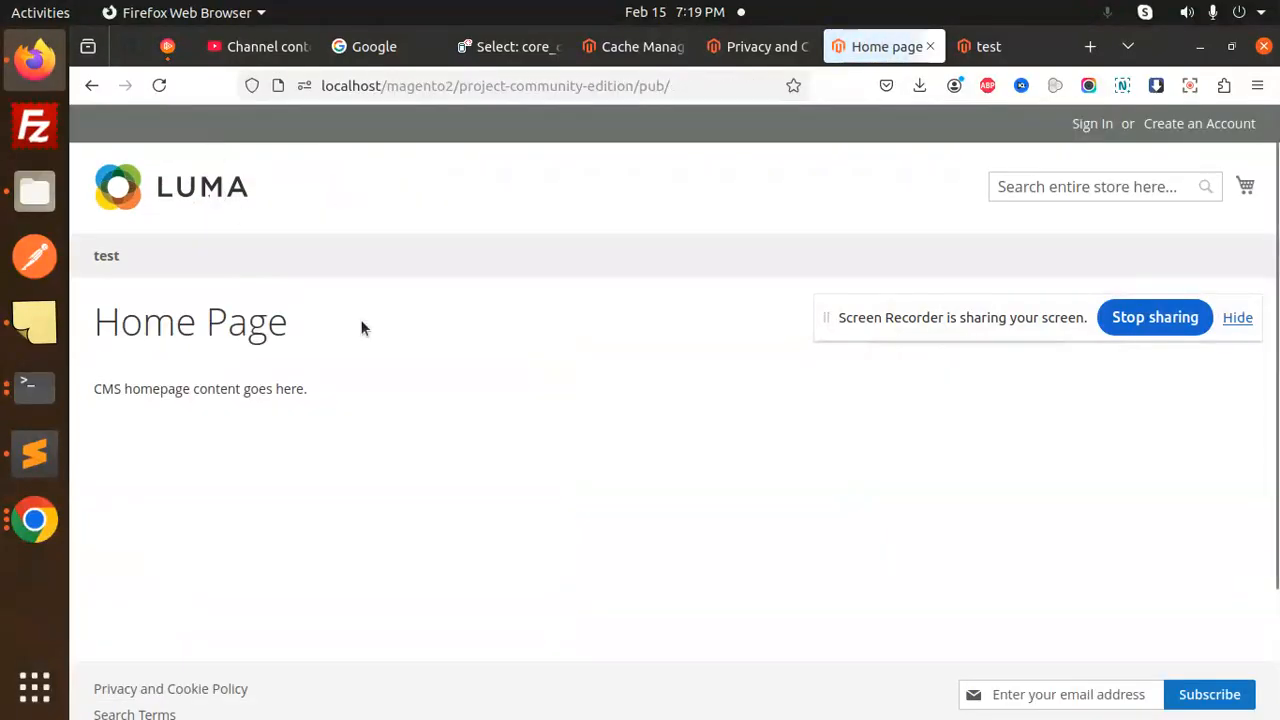
# - Open the full cart and expand its tax: chandigarh (10%) $3.30, total $41.30
pyautogui.moveTo(923, 296); pyautogui.dragTo(983, 36)
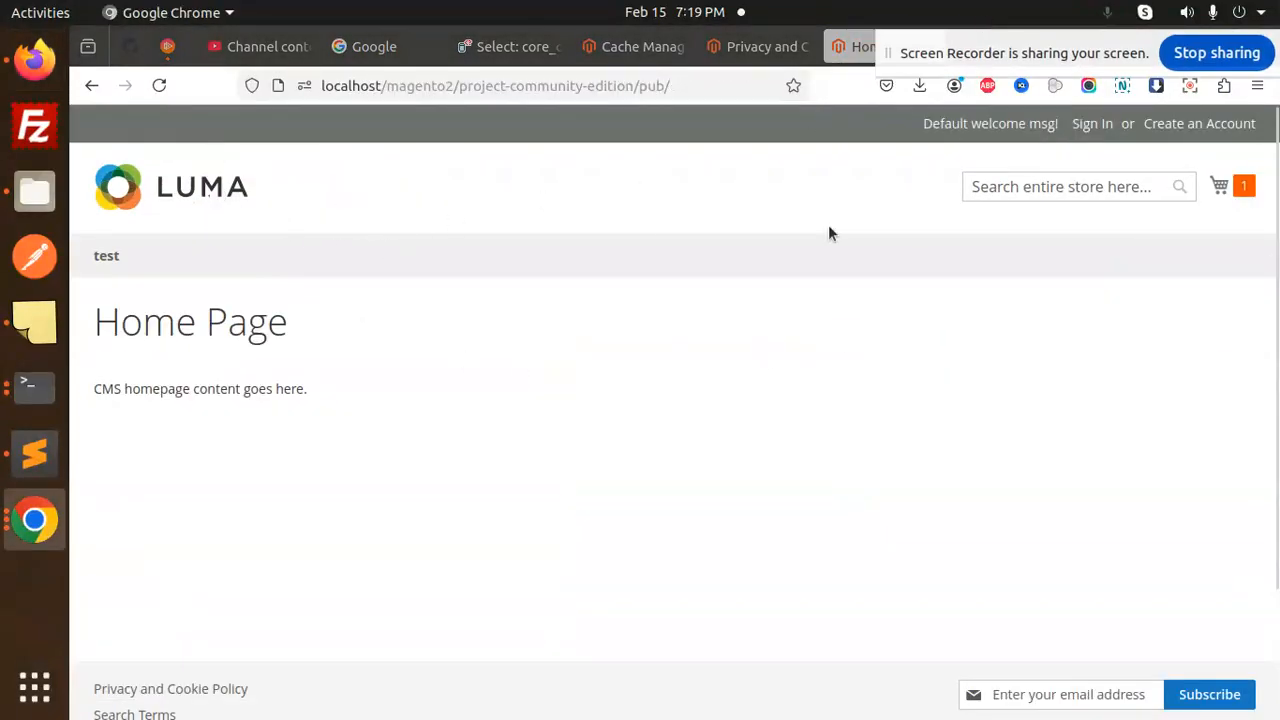
pyautogui.click(1220, 186)
pyautogui.click(1064, 508)
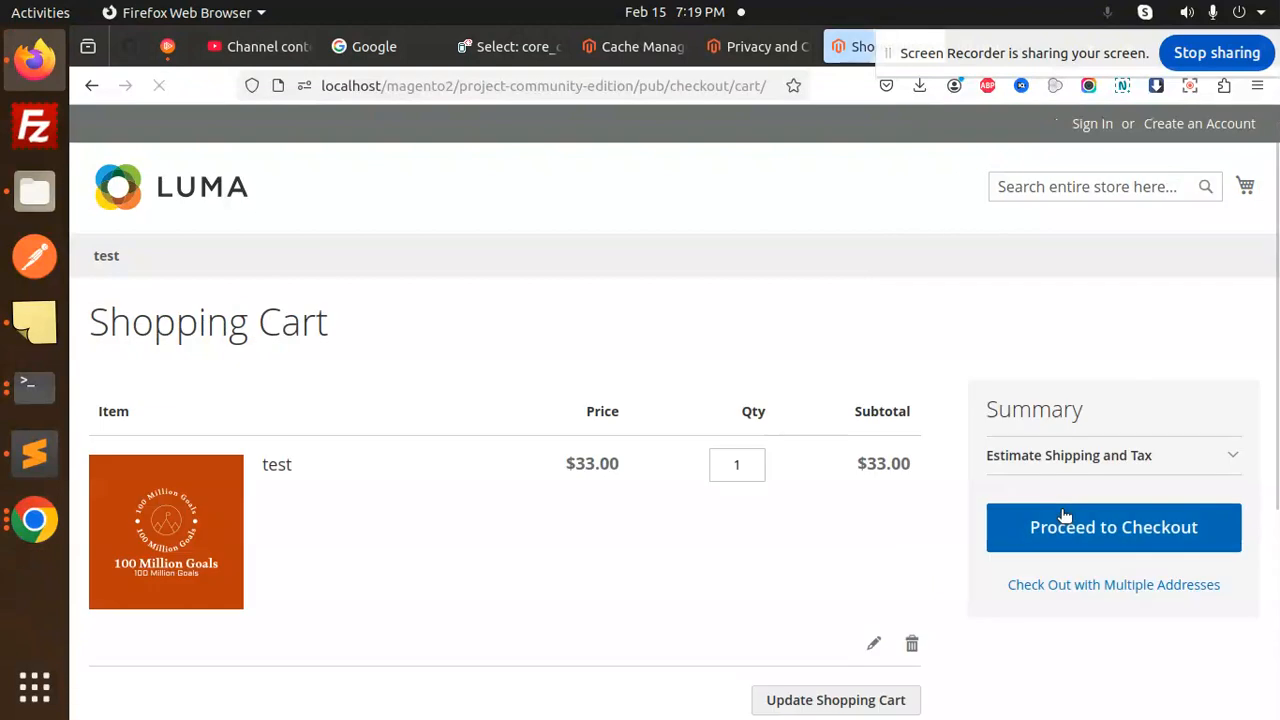
pyautogui.scroll(-2, 1114, 449)
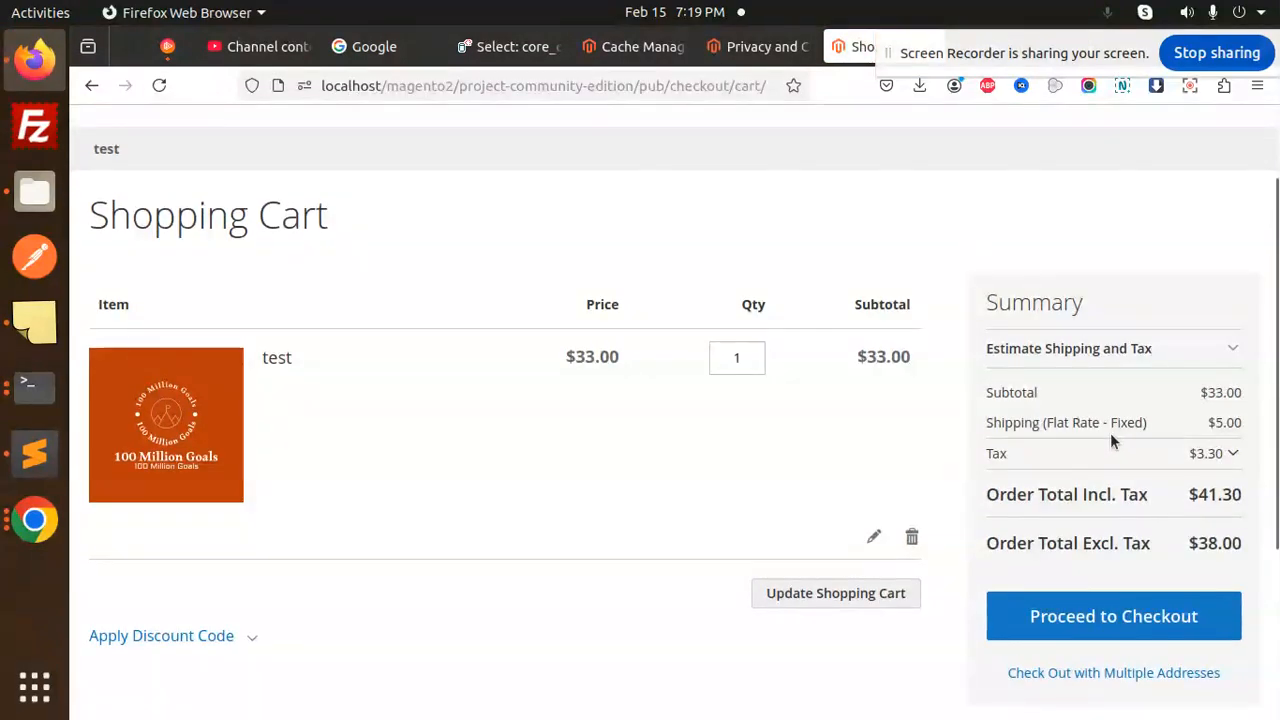
pyautogui.click(1234, 455)
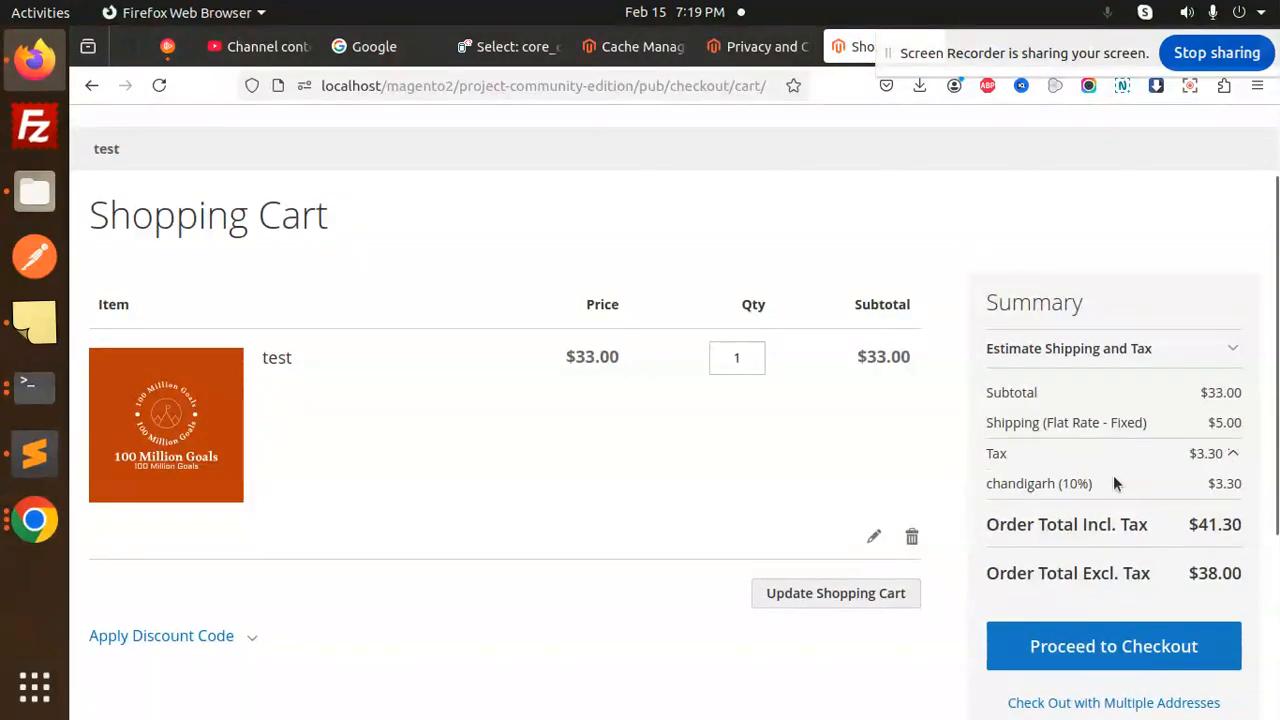
pyautogui.moveTo(1006, 484); pyautogui.dragTo(1089, 488)
pyautogui.doubleClick(1090, 489)
# - Reach Review & Payments with $5.00 Flat Rate and expand the chandigarh (10%) $3.30 tax
pyautogui.click(1063, 646)
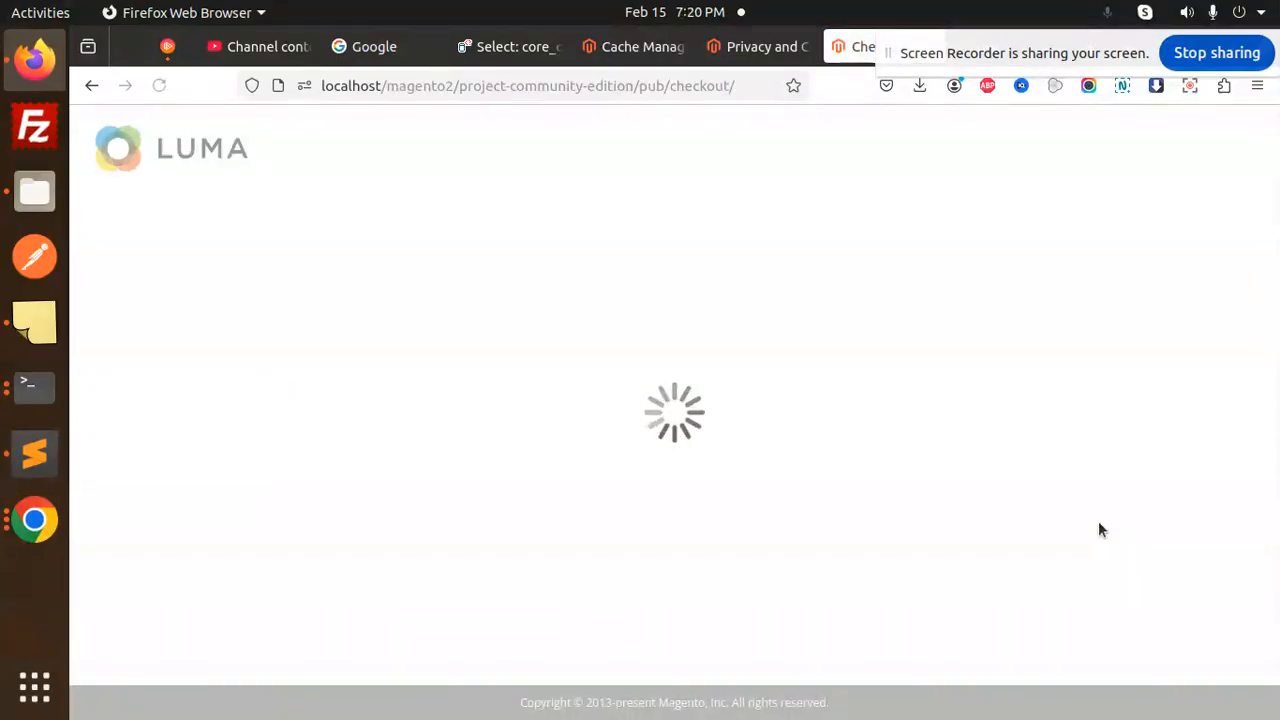
pyautogui.click(1214, 409)
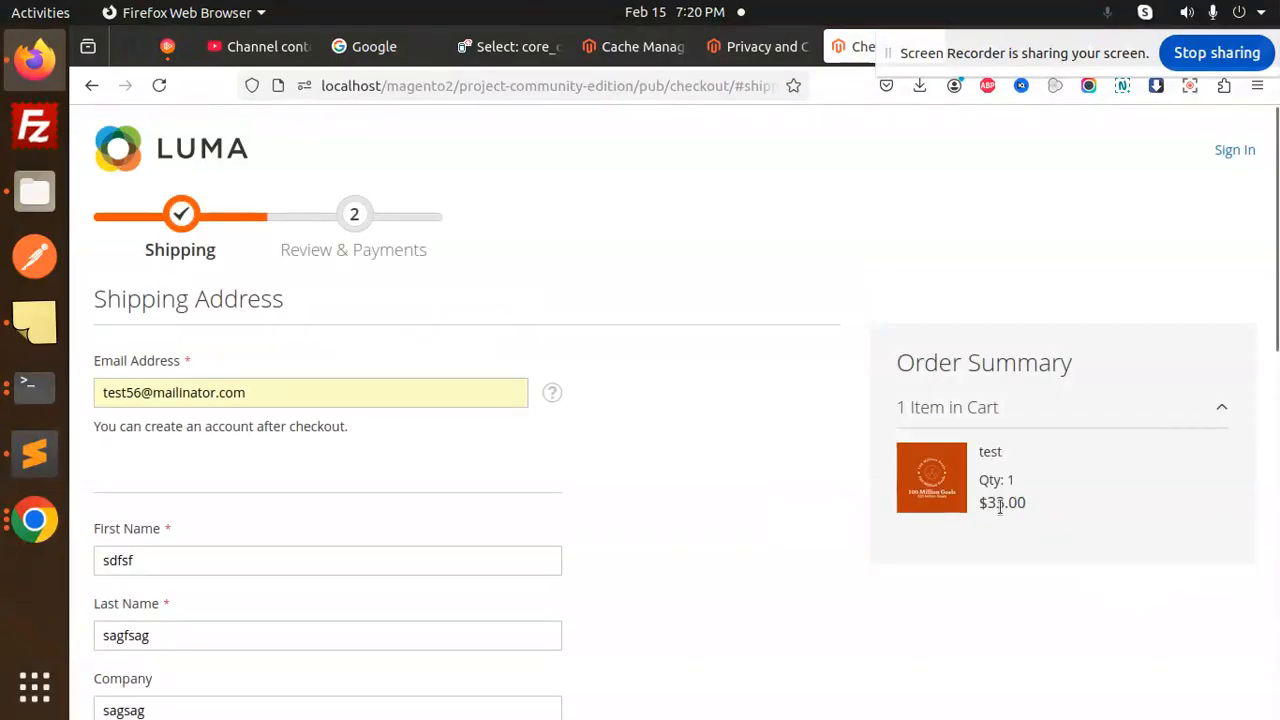
pyautogui.scroll(2, 440, 483)
pyautogui.scroll(-5, 357, 537)
pyautogui.scroll(-3, 346, 526)
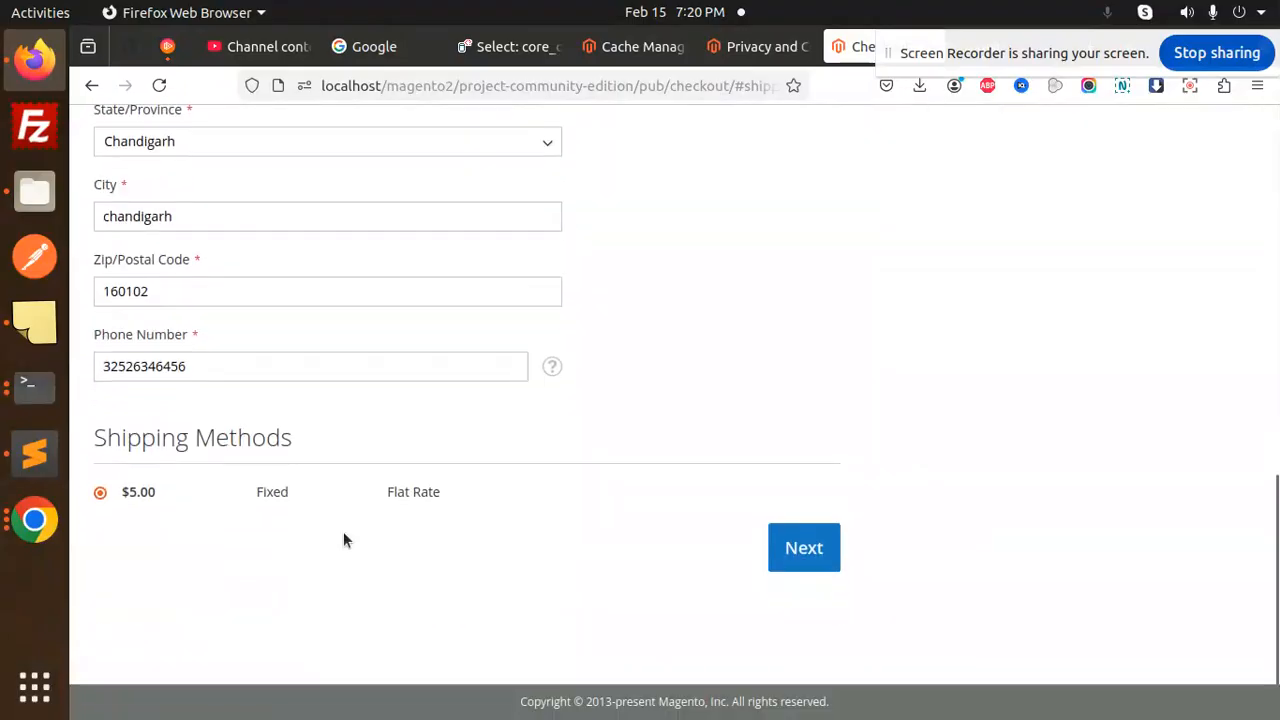
pyautogui.click(806, 548)
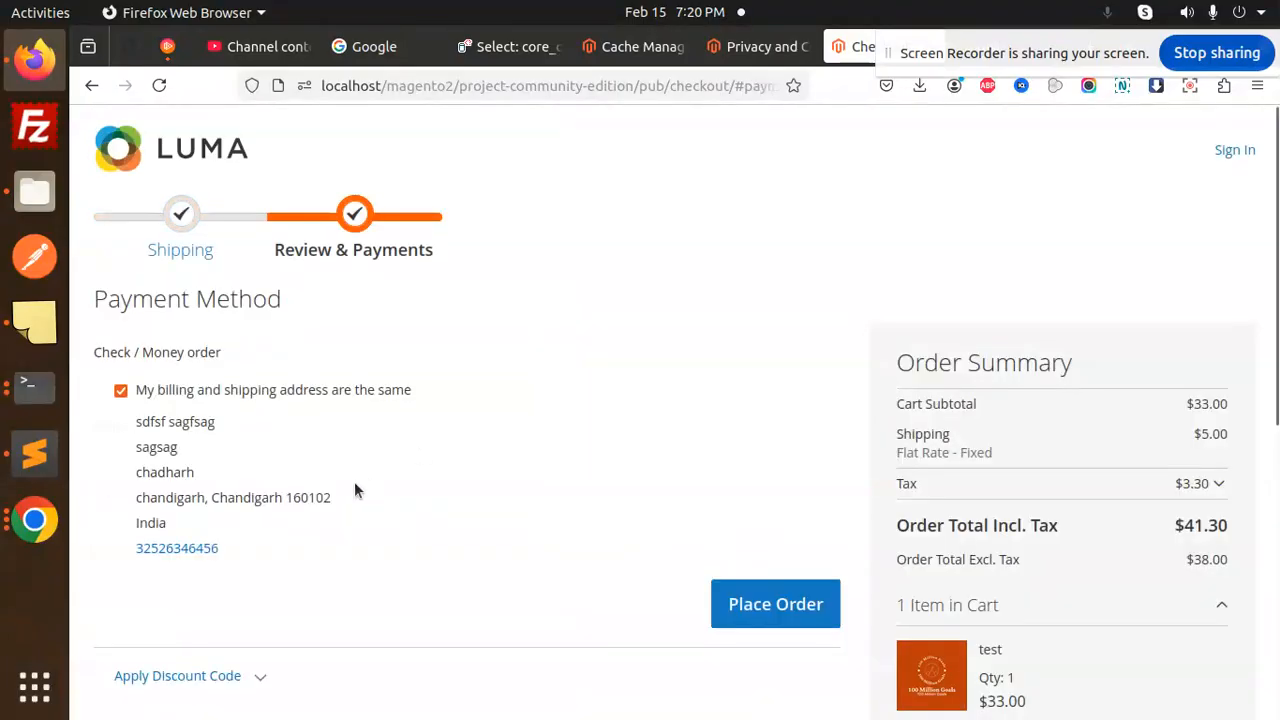
pyautogui.scroll(-3, 1200, 450)
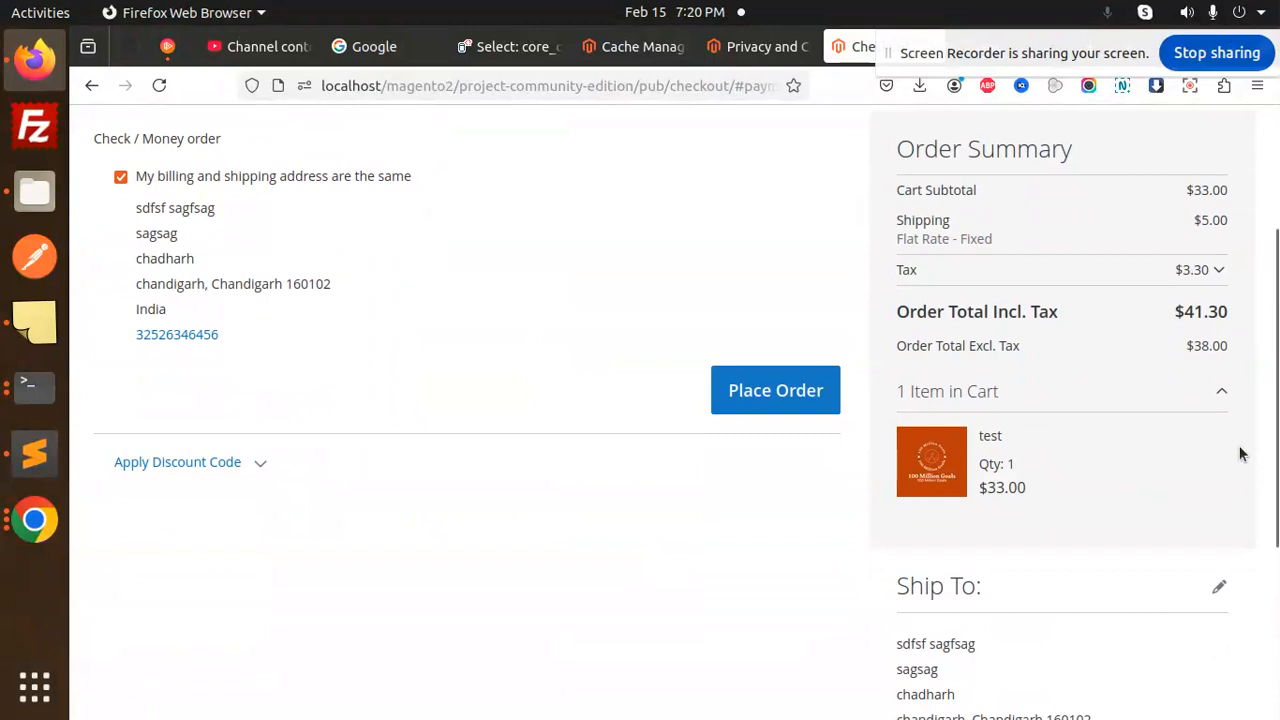
pyautogui.scroll(2, 1213, 420)
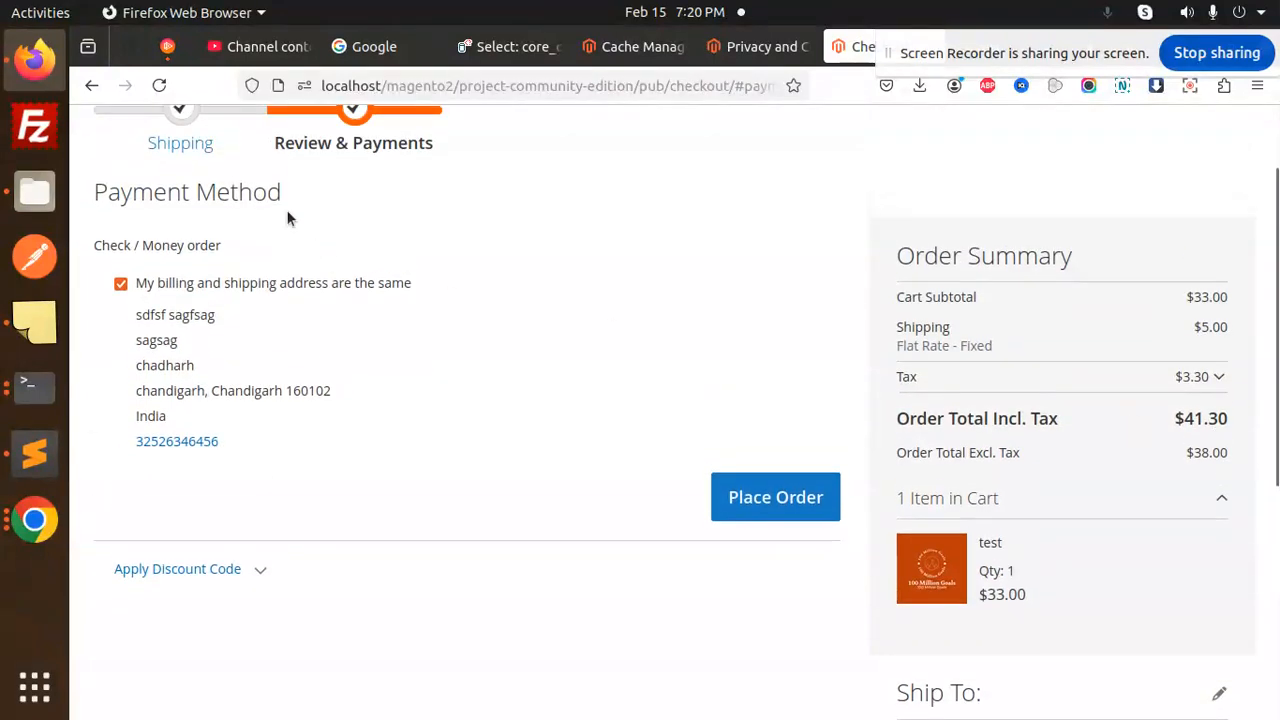
pyautogui.click(1217, 377)
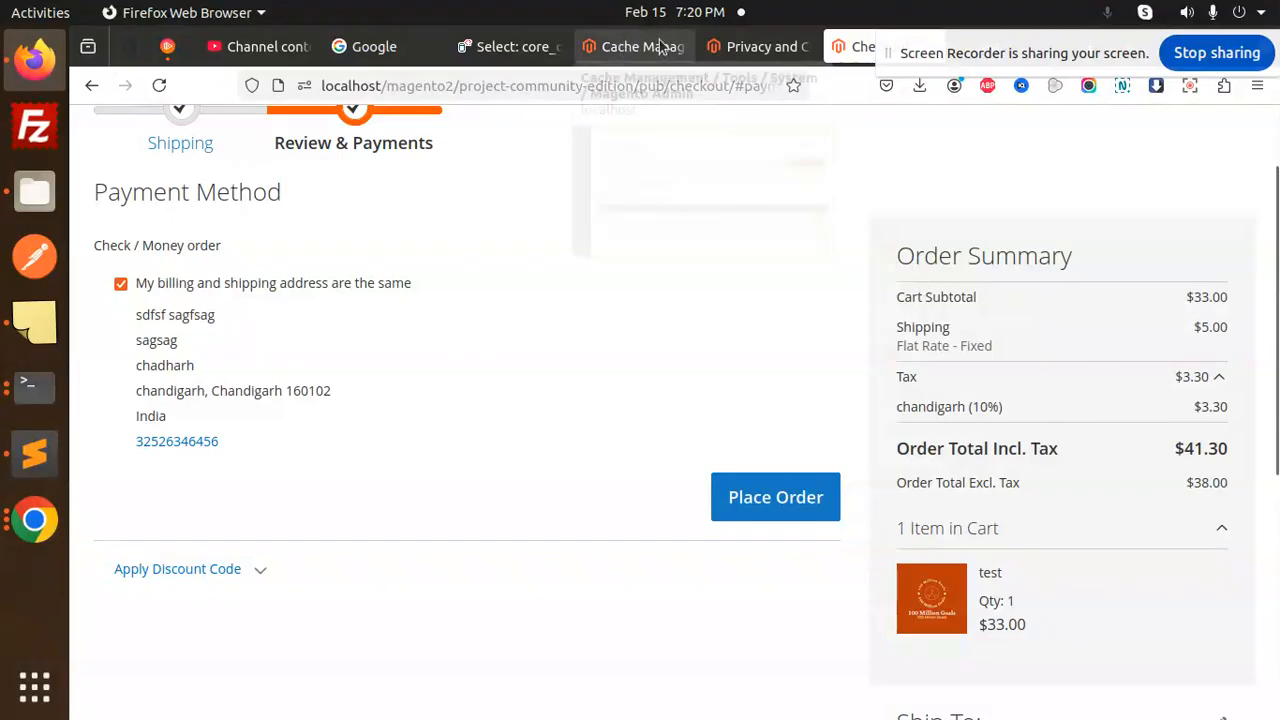
pyautogui.moveTo(898, 60); pyautogui.dragTo(955, 216)
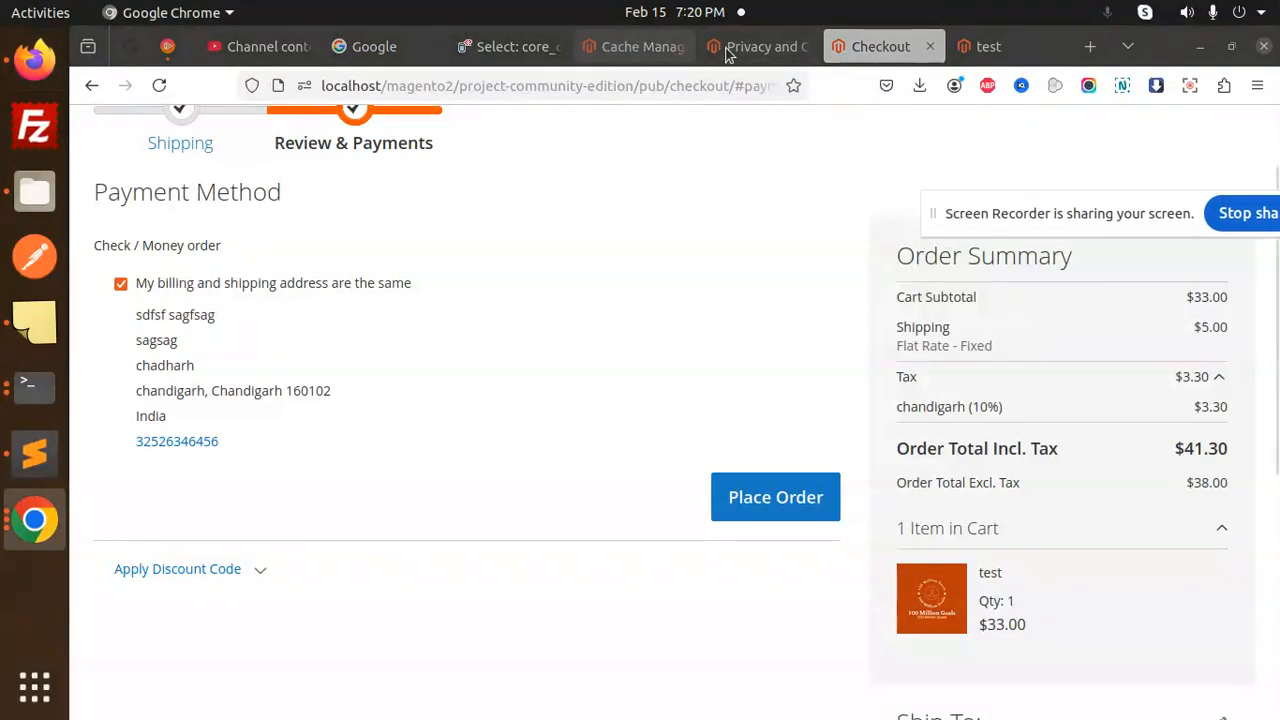
# - Back in the admin, open the chandigarh rate from Tax Zones and Rates
pyautogui.click(646, 50)
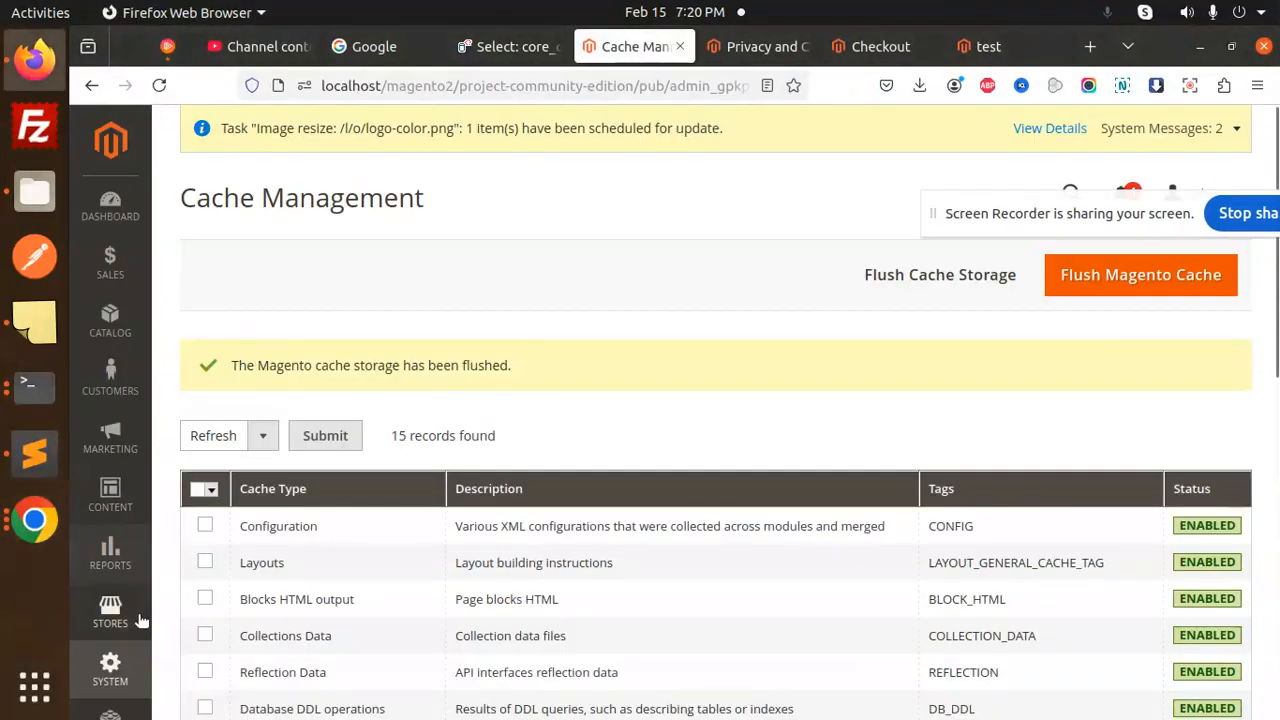
pyautogui.click(108, 609)
pyautogui.scroll(-3, 300, 570)
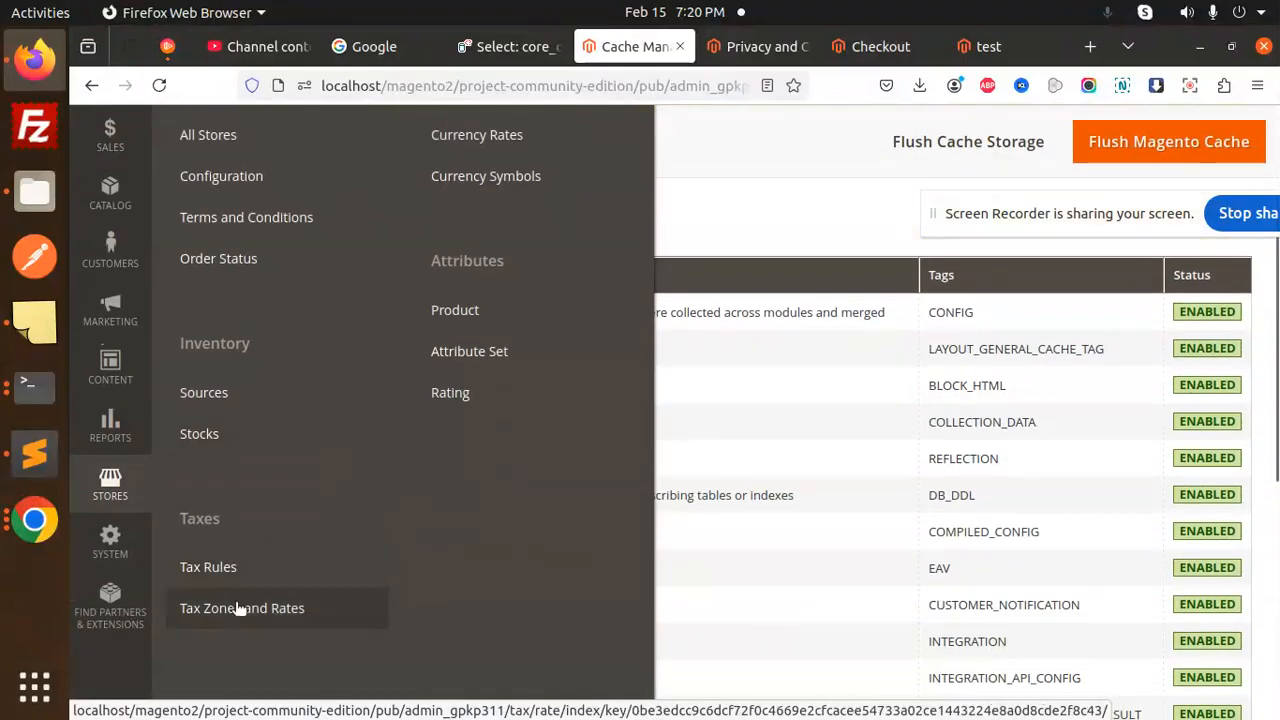
pyautogui.click(326, 601)
pyautogui.scroll(-2, 480, 540)
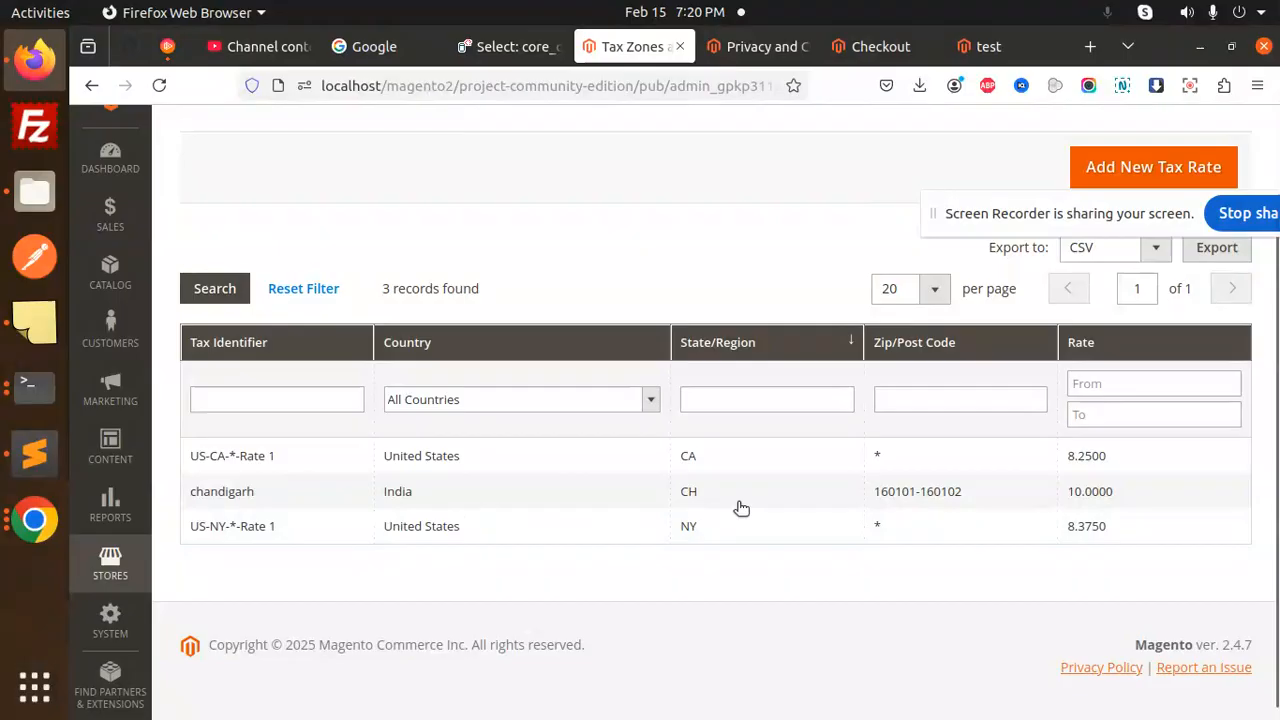
pyautogui.click(955, 497)
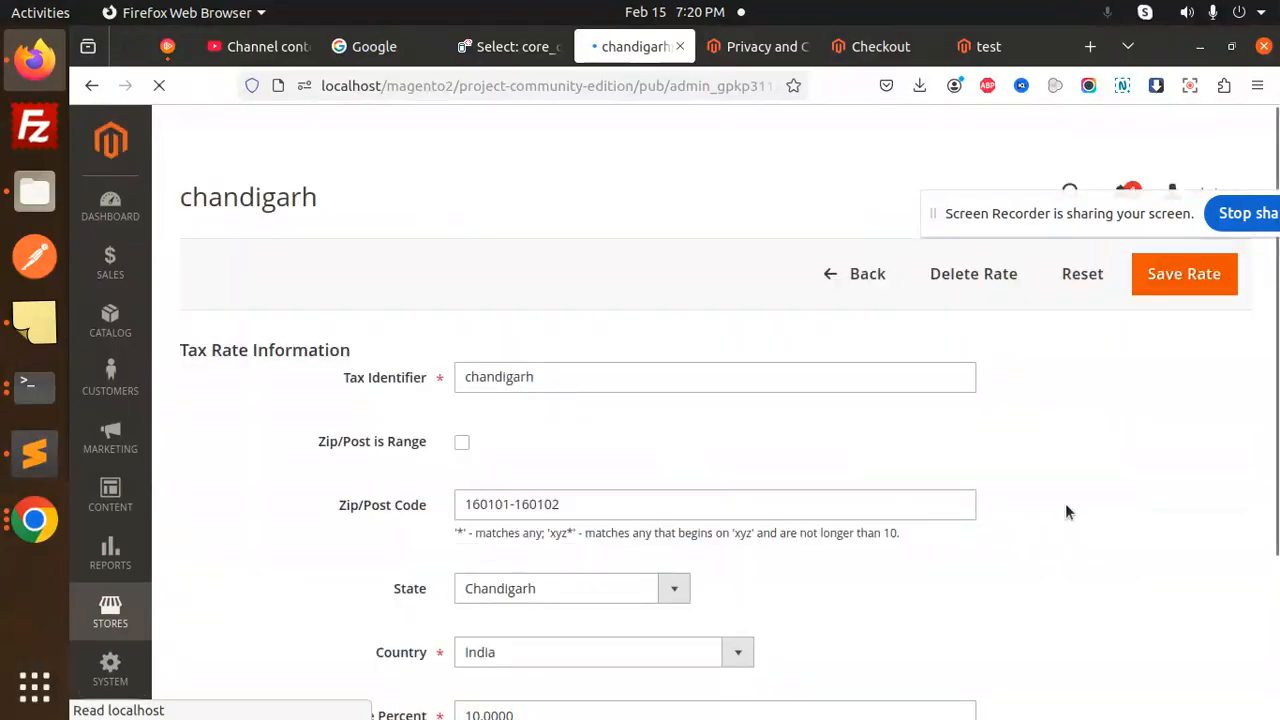
# - Check the rate's country India, state Chandigarh and zip range 160101–160102
pyautogui.scroll(-3, 491, 466)
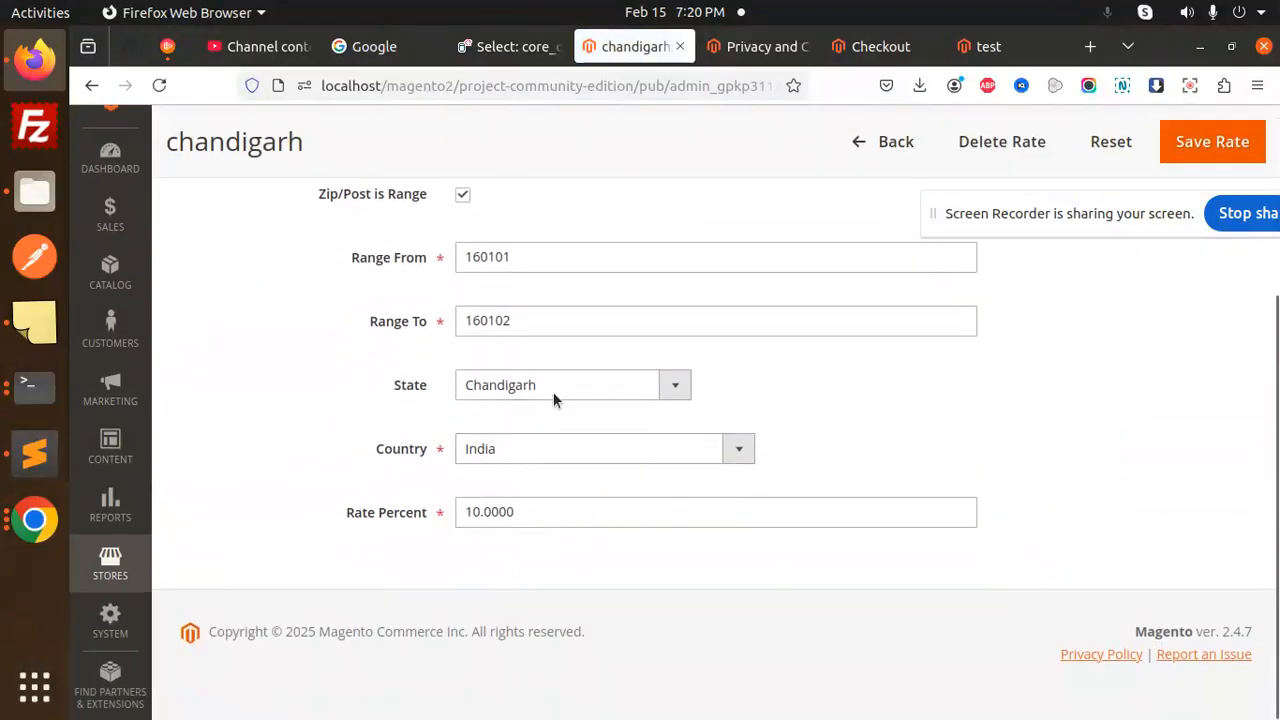
pyautogui.click(542, 459)
pyautogui.click(545, 461)
pyautogui.click(528, 389)
pyautogui.click(528, 389)
pyautogui.scroll(3, 698, 465)
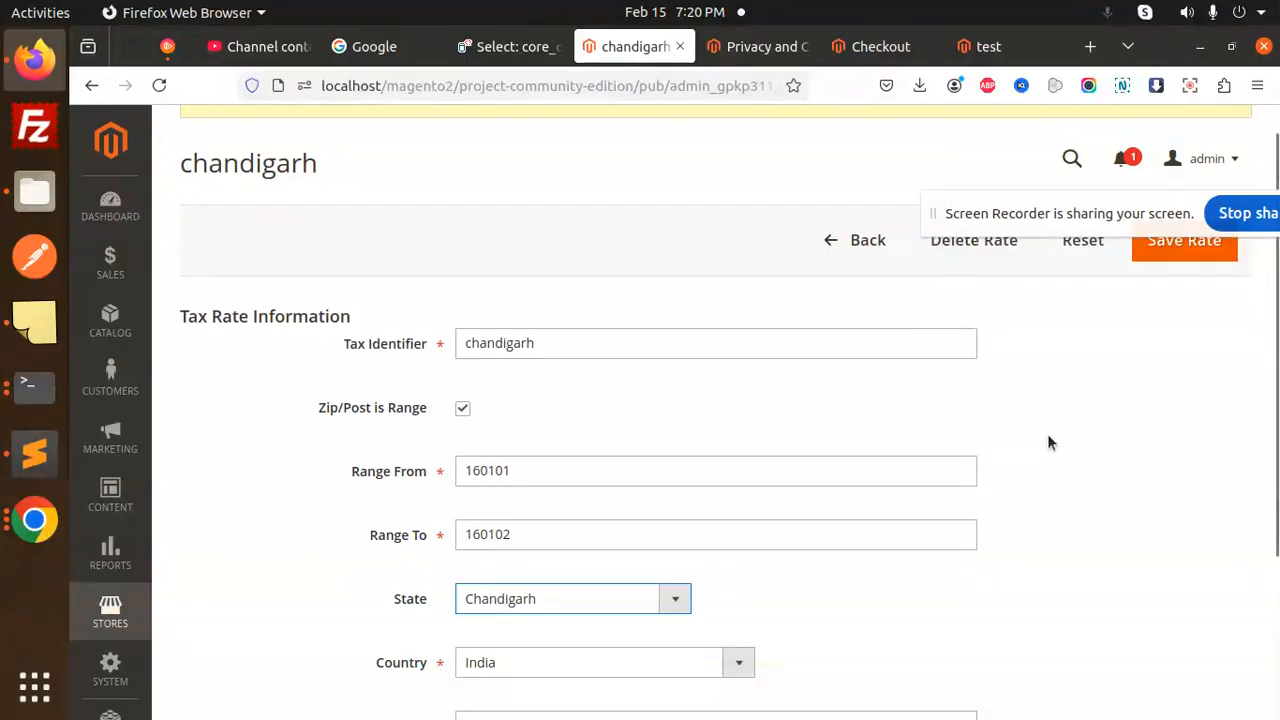
pyautogui.click(1093, 205)
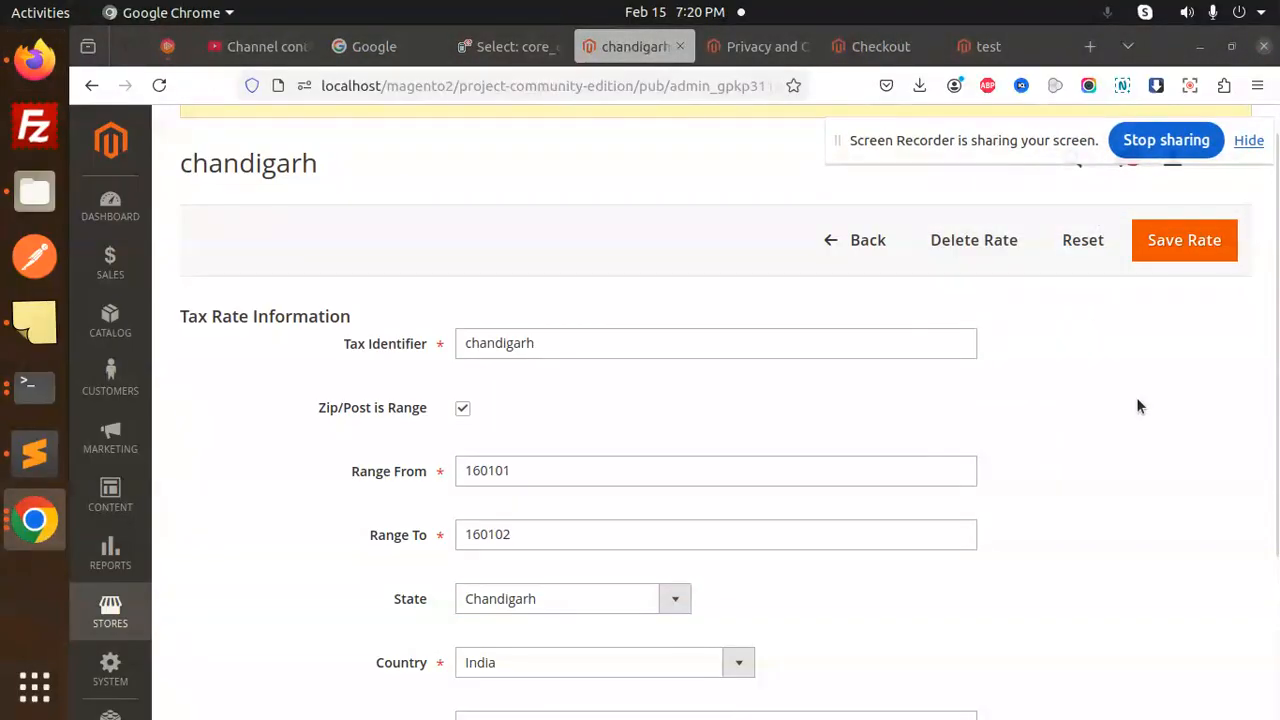